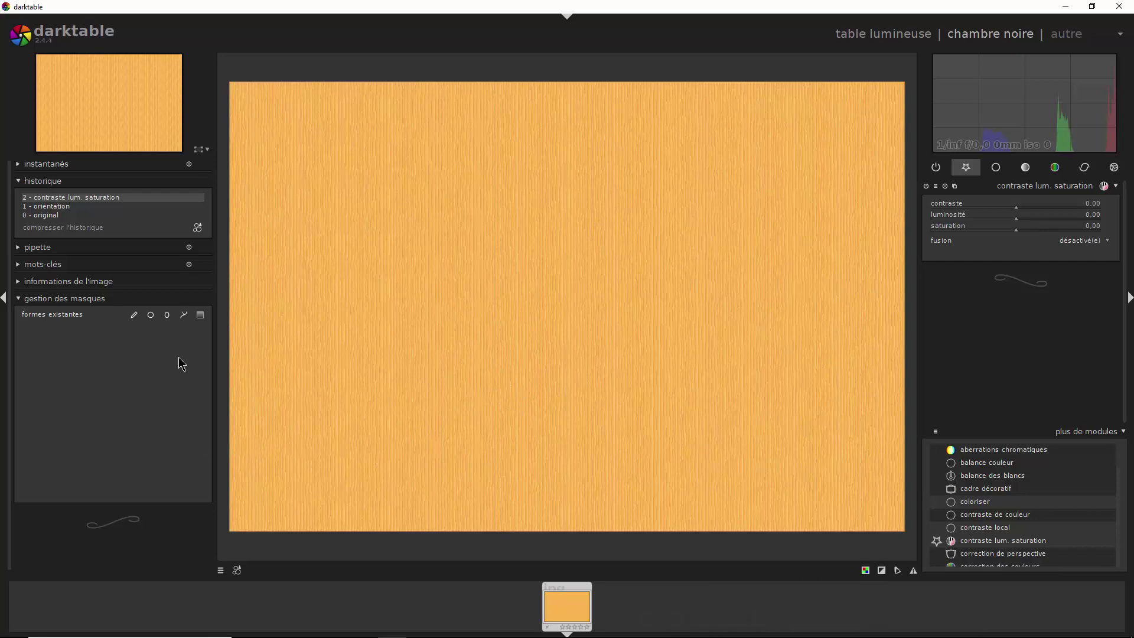
Draw a closed five-node path mask in the middle of the image, with an inward notch on its left side
click(185, 315)
click(583, 222)
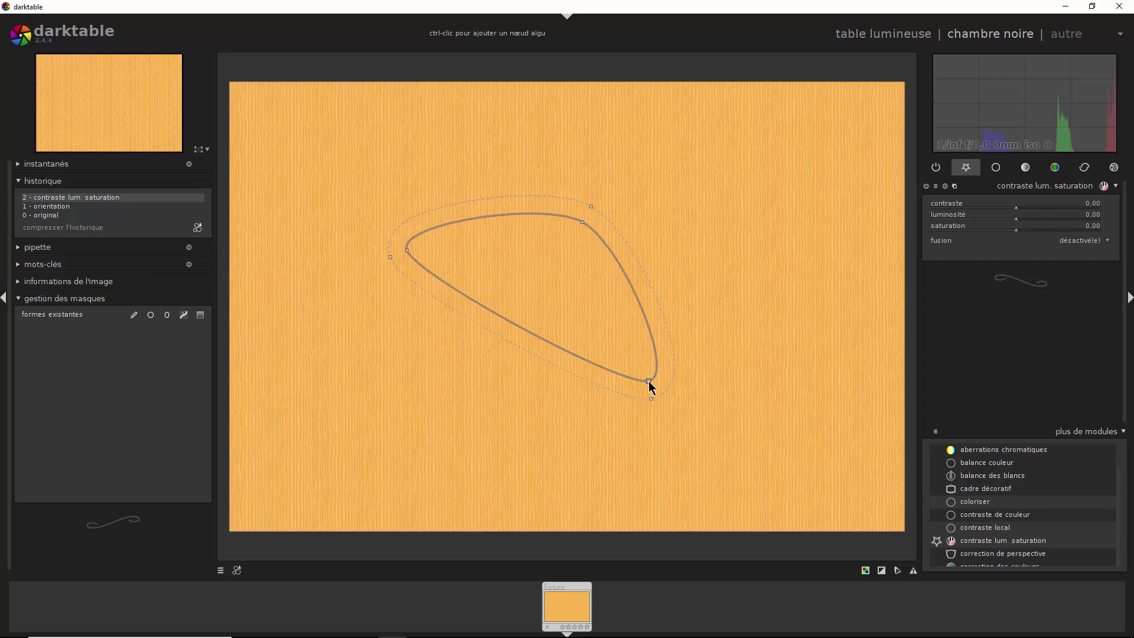
click(649, 381)
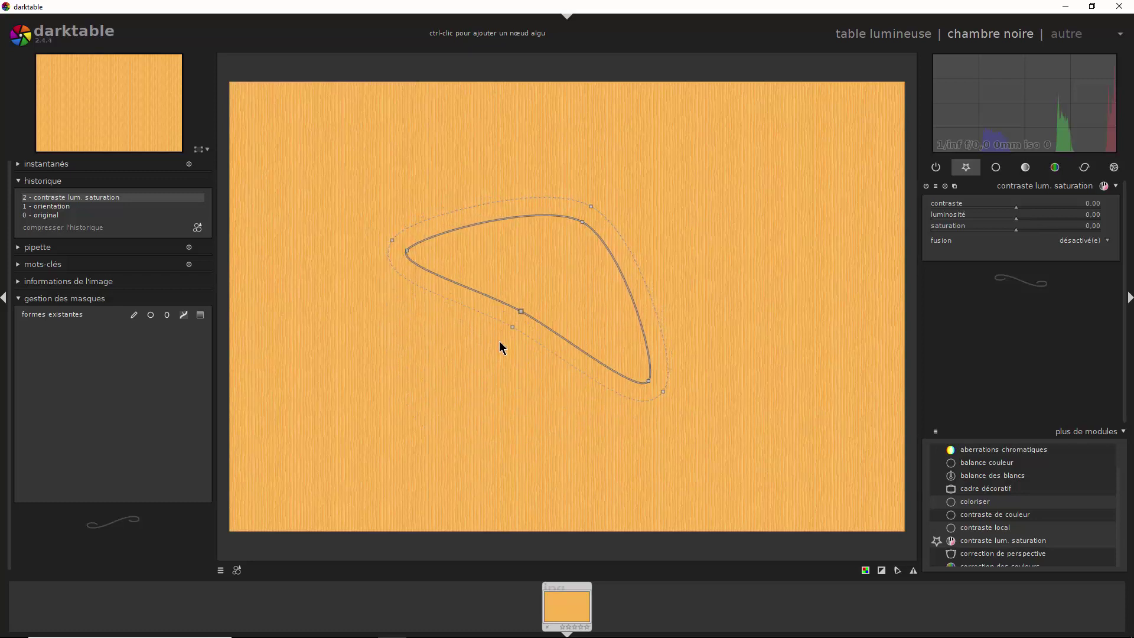
click(435, 427)
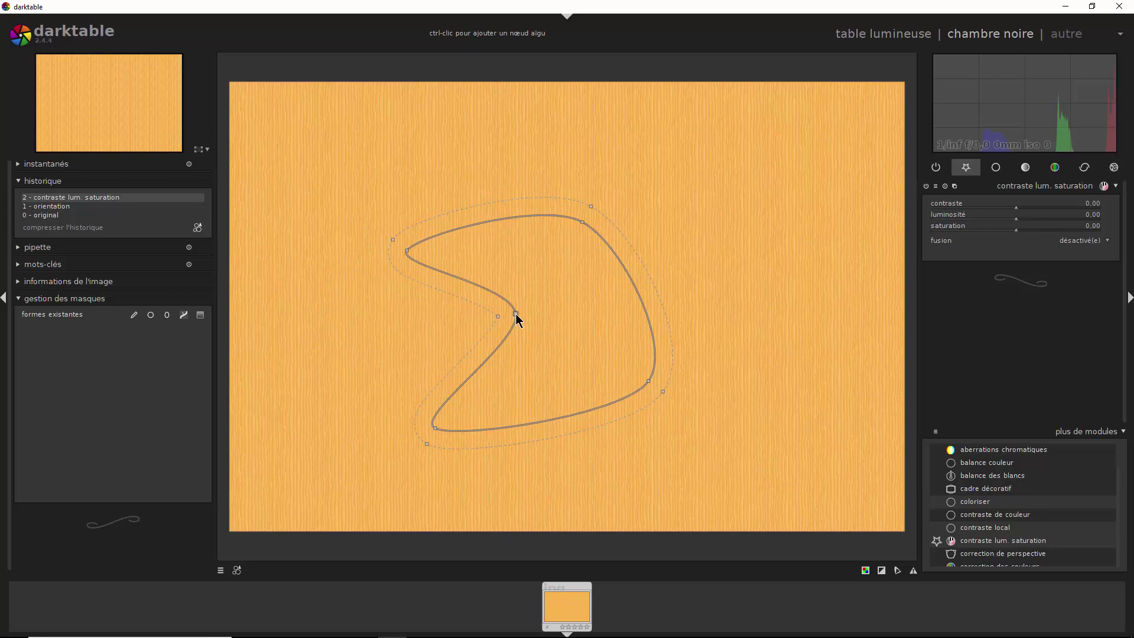
ctrl+click(516, 313)
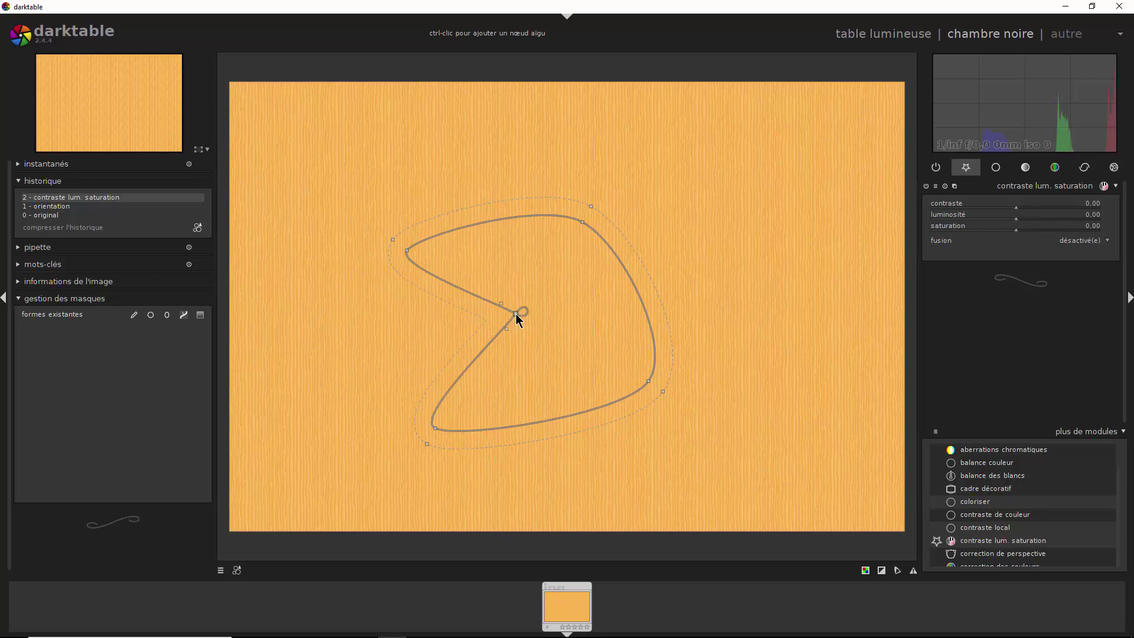
right_click(516, 313)
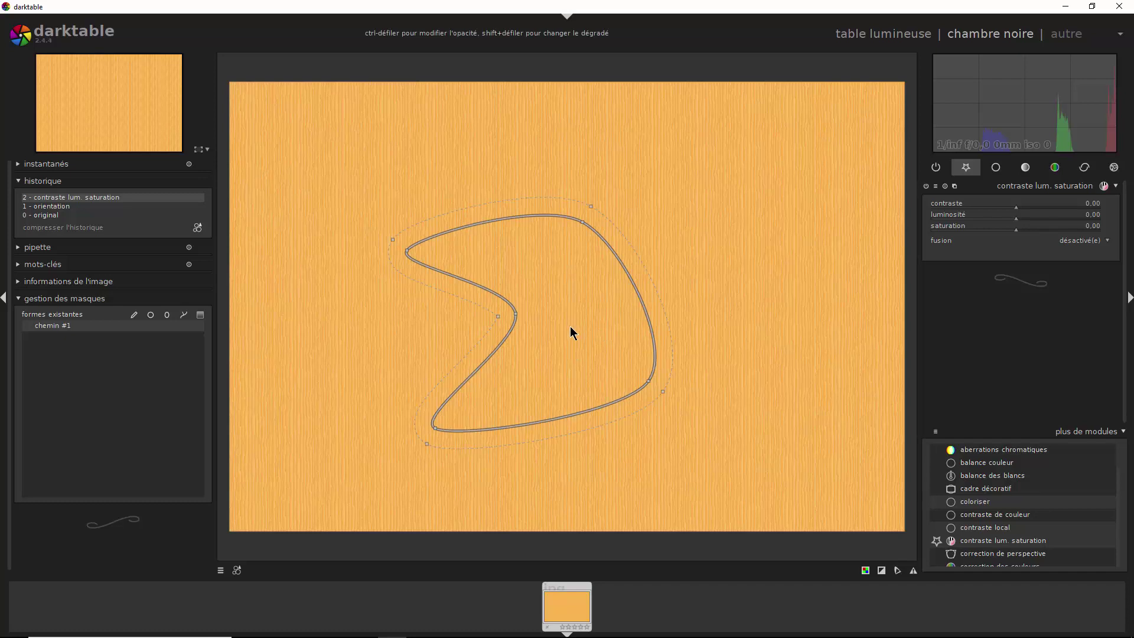
Resize the path mask up and down, leaving it larger than drawn and spanning about half the image width
scroll(570, 327, up, 5)
scroll(571, 327, down, 5)
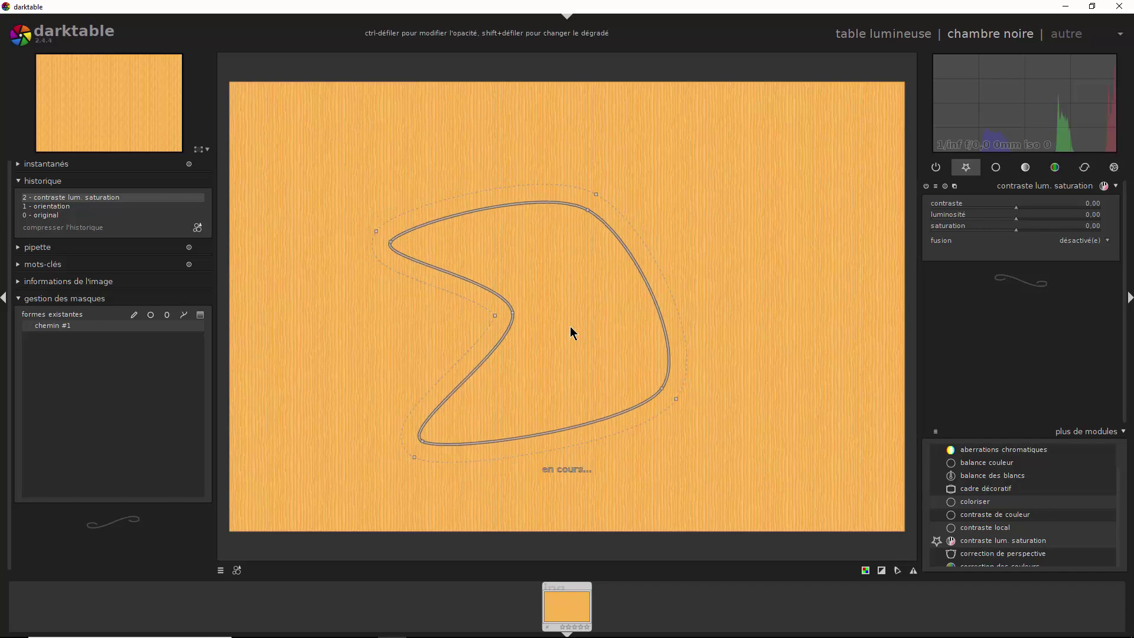
scroll(570, 327, down, 2)
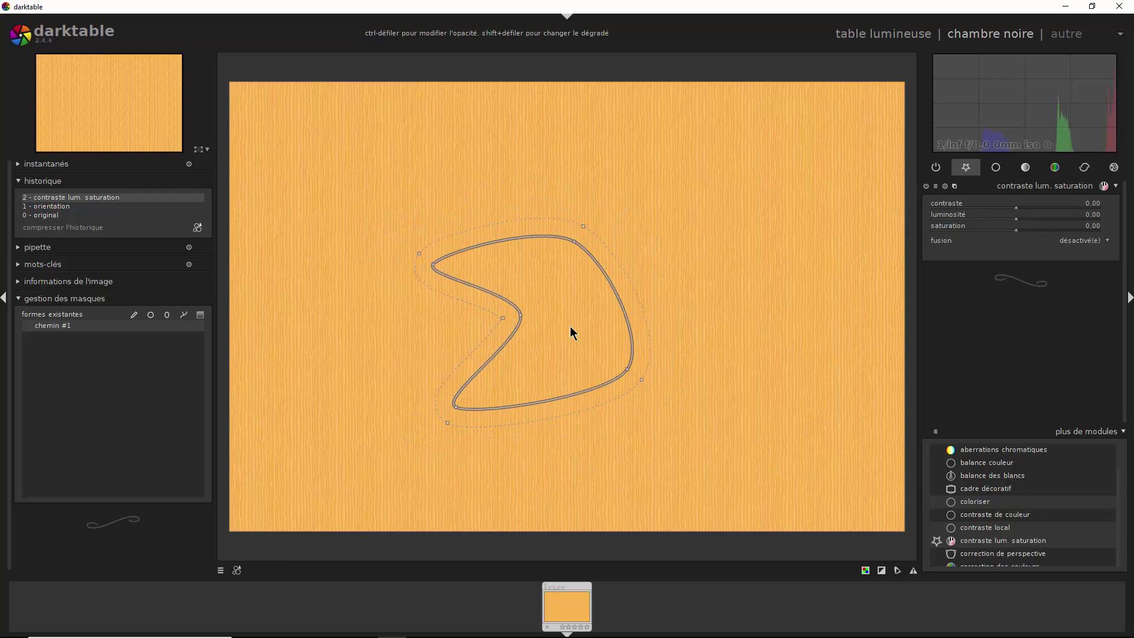
scroll(570, 327, up, 3)
scroll(570, 327, down, 1)
scroll(571, 328, up, 4)
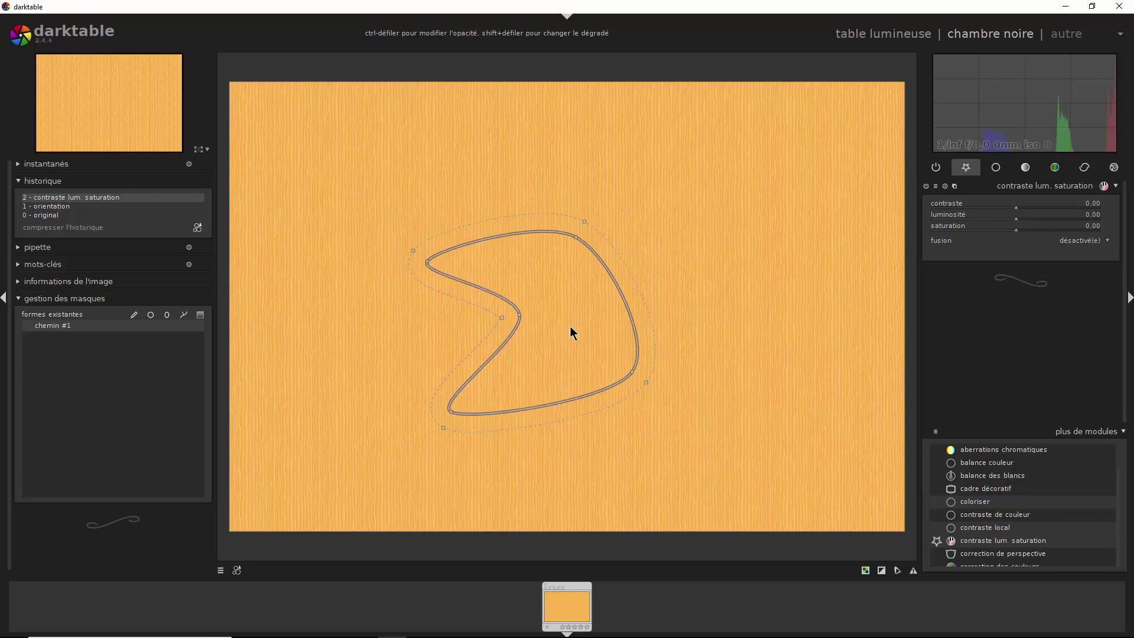
scroll(570, 327, down, 3)
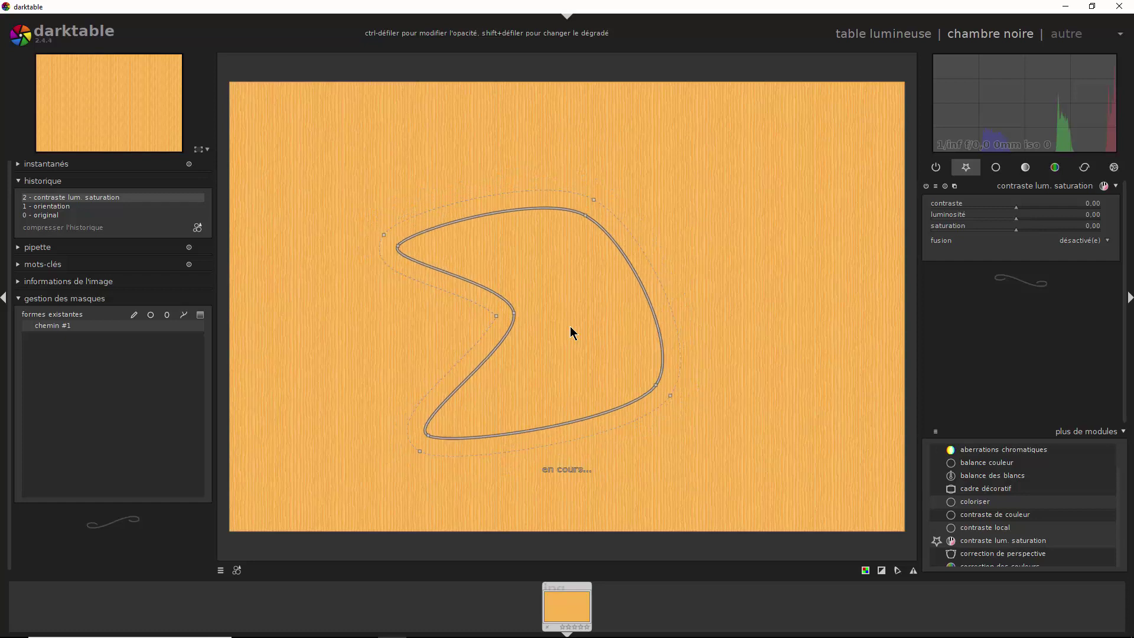
scroll(571, 327, up, 2)
scroll(570, 327, up, 4)
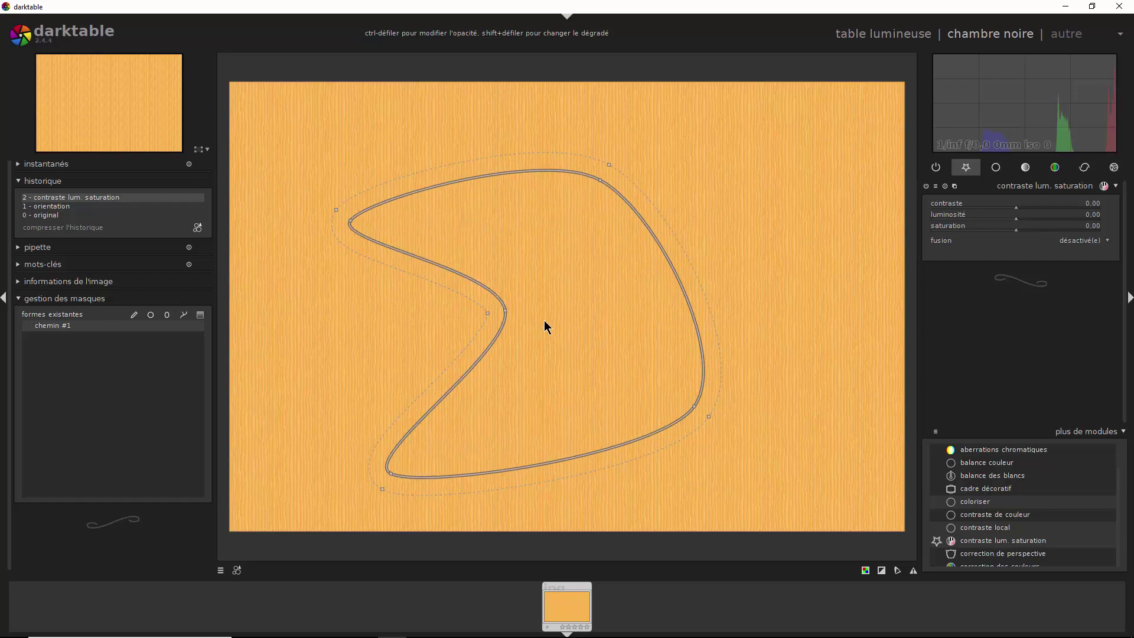
Set the contraste lum. saturation module's fusion to masque dessiné using the existing shape chemin #1, and display the mask overlay
click(1083, 244)
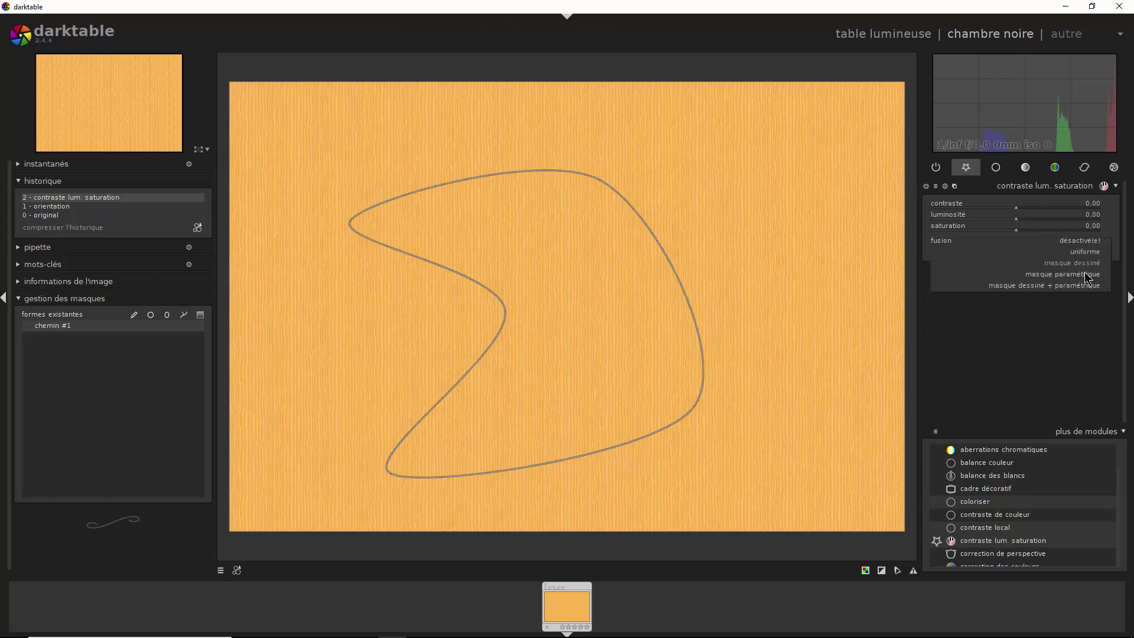
click(1081, 263)
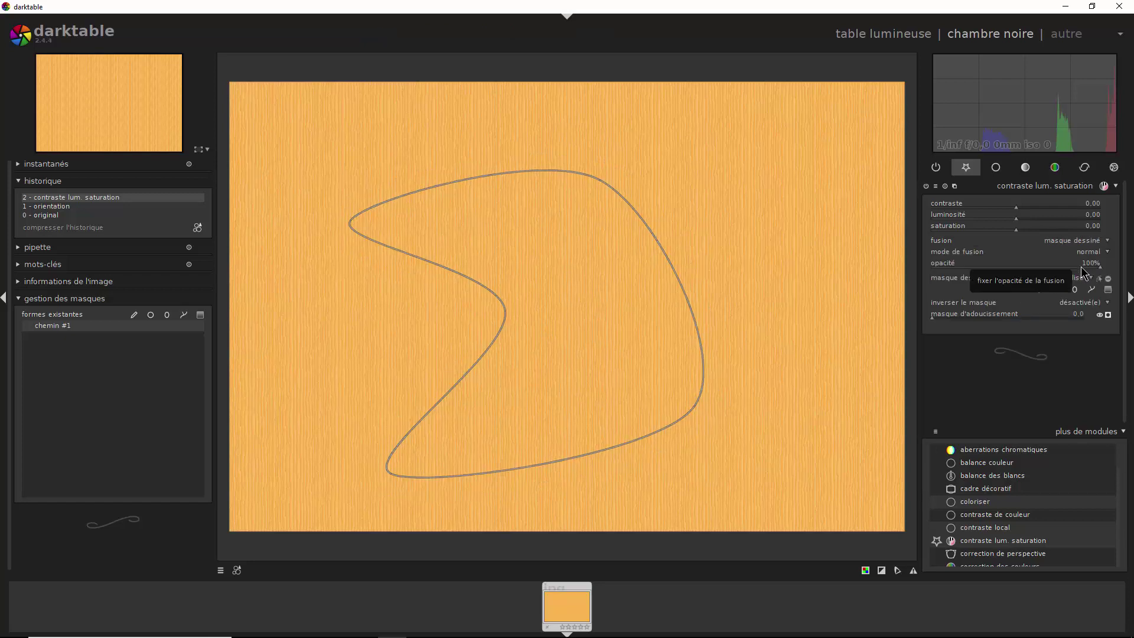
click(1052, 280)
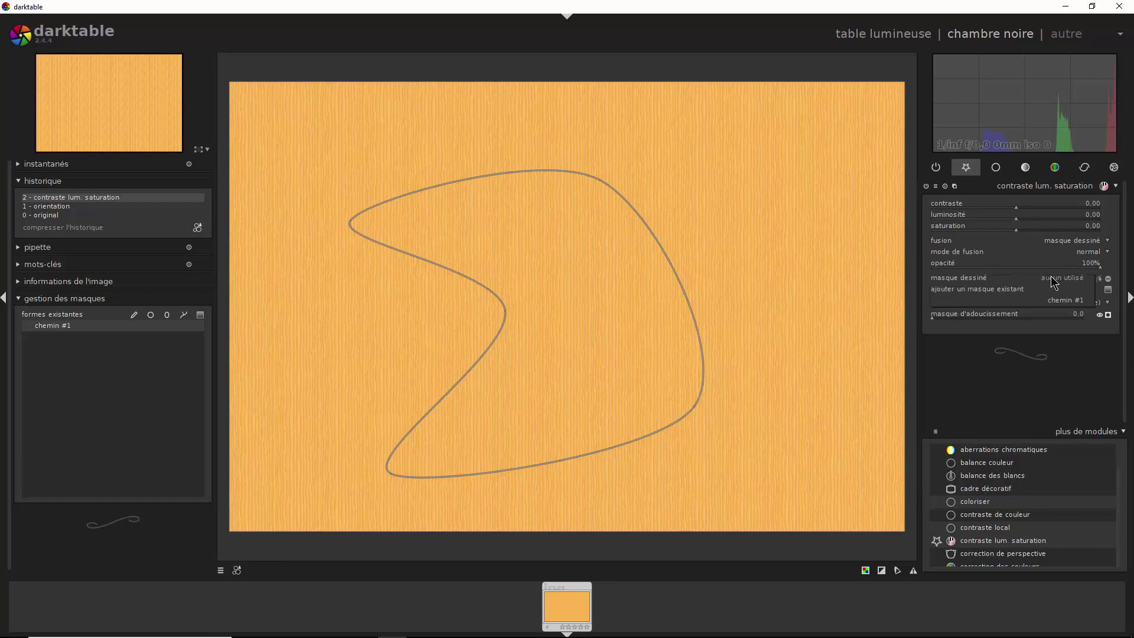
click(1065, 300)
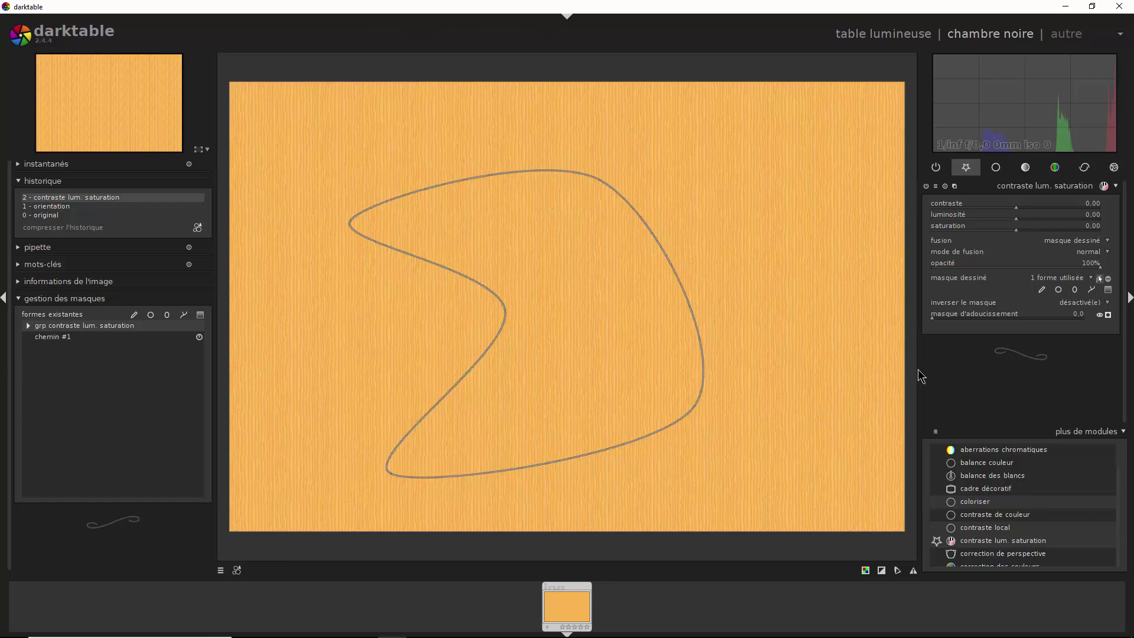
click(1108, 314)
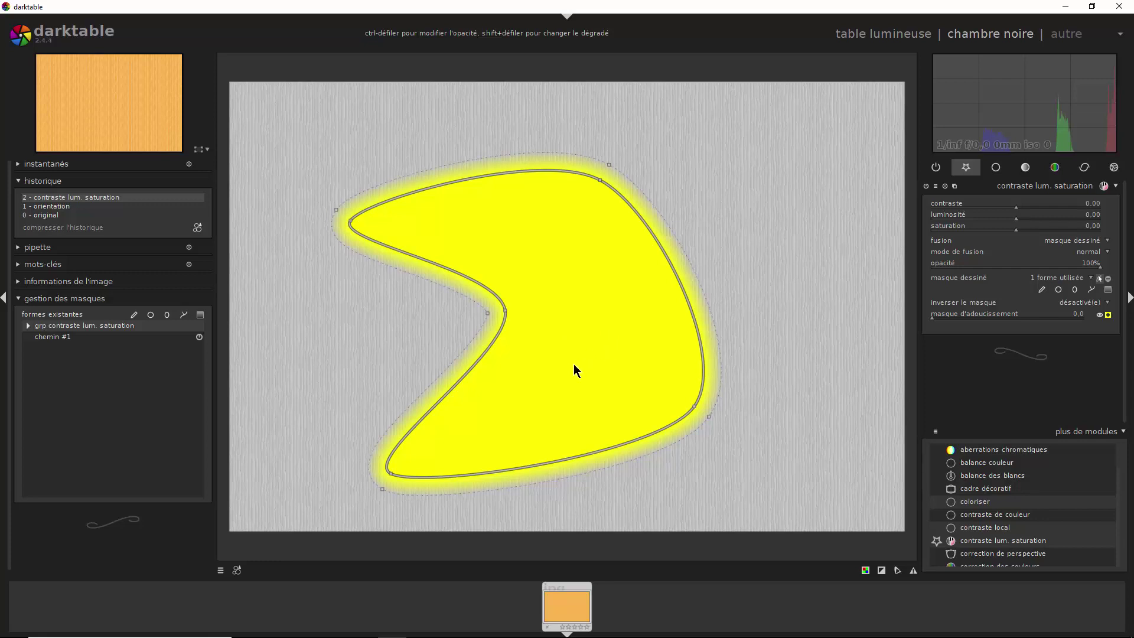
Shrink the path mask slightly with its overlay shown
scroll(574, 365, down, 4)
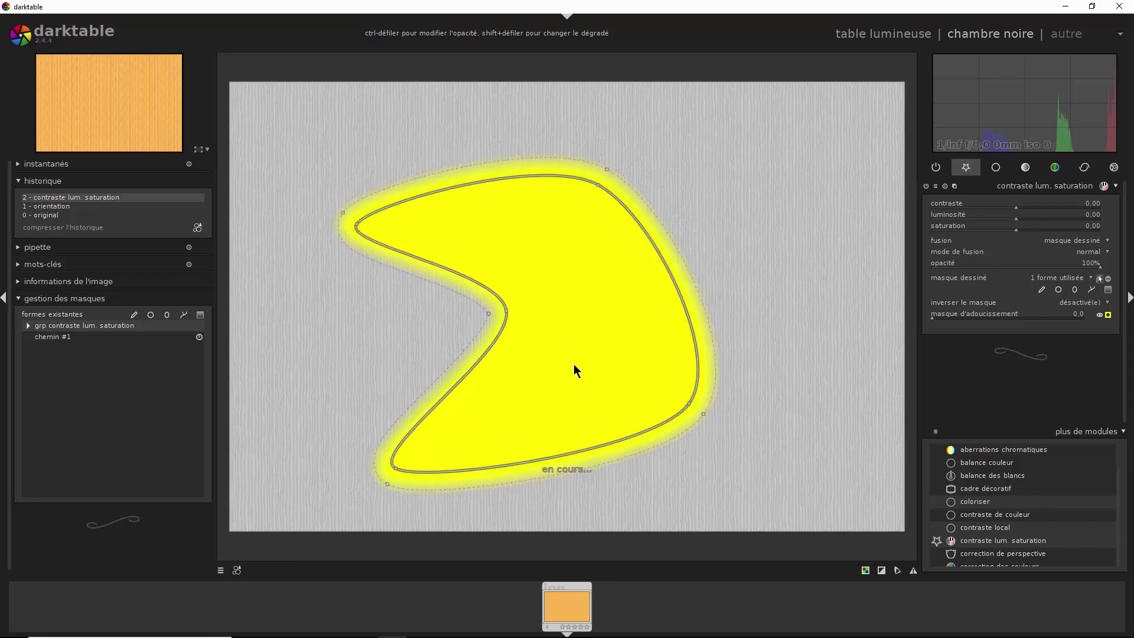
scroll(574, 371, down, 4)
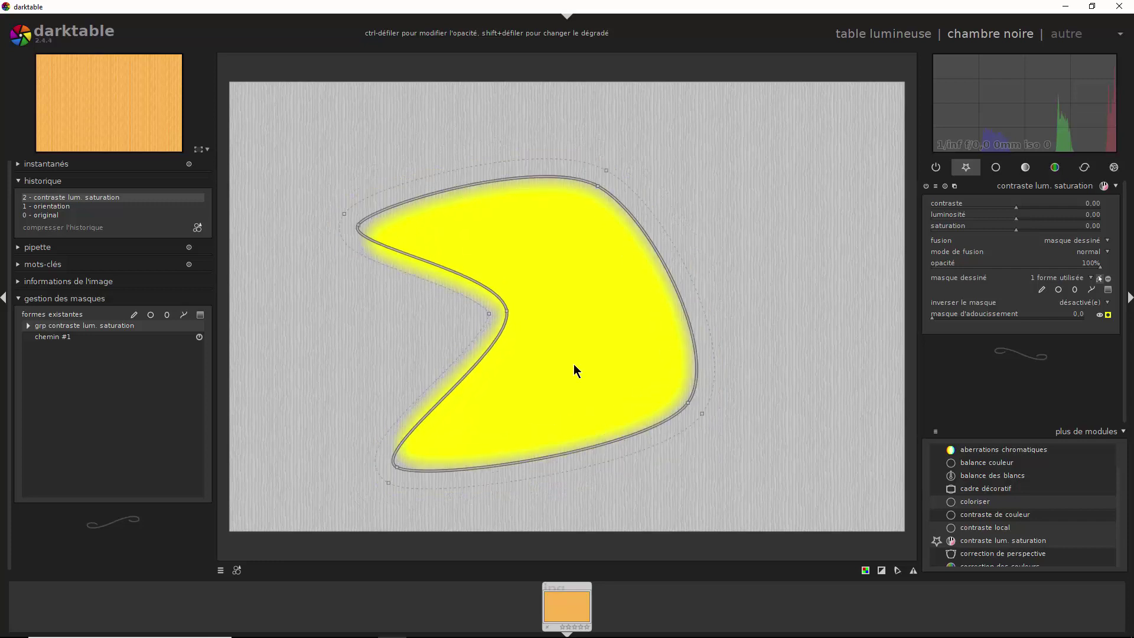
scroll(574, 370, down, 2)
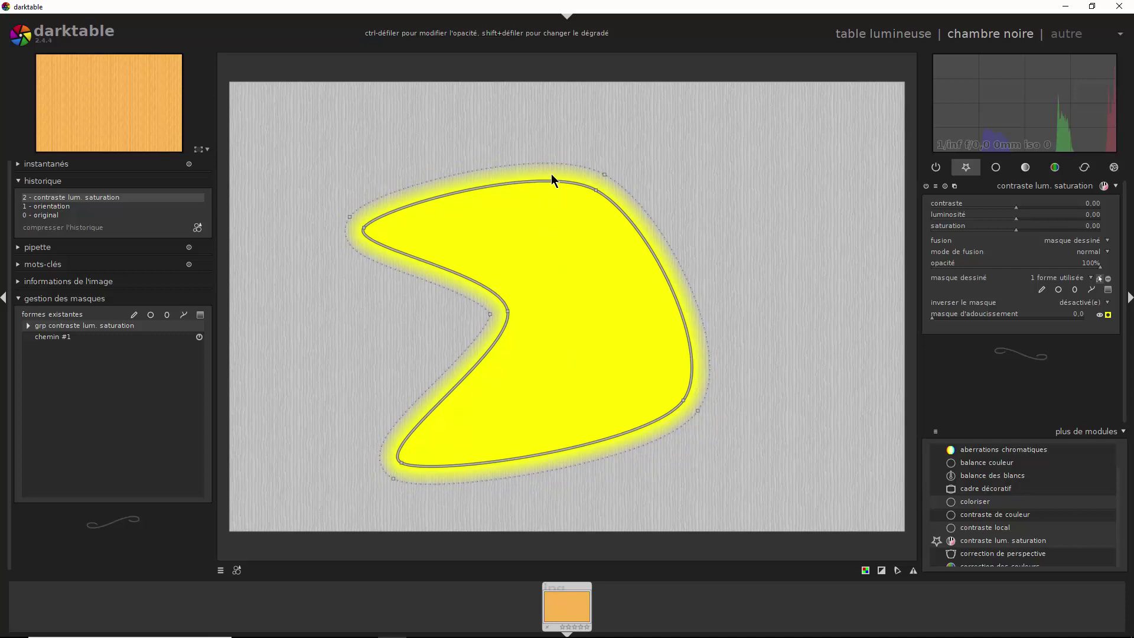
Vary the width of the path's feathered border, leaving it slightly wider while keeping the shape's size
shift+scroll(552, 174, up, 3)
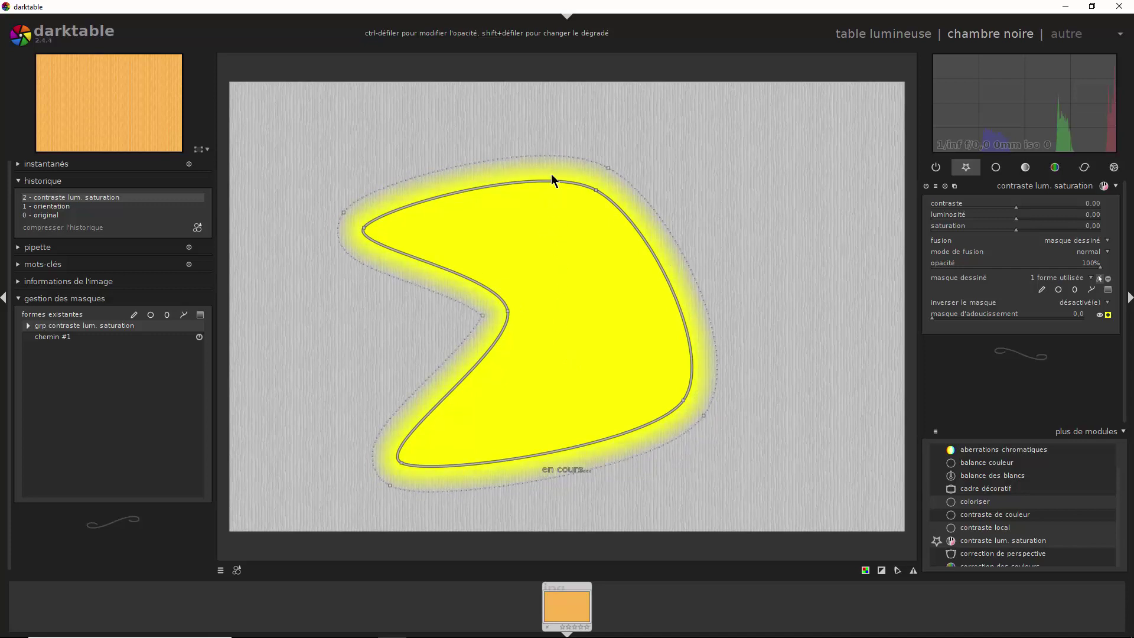
shift+scroll(551, 174, down, 2)
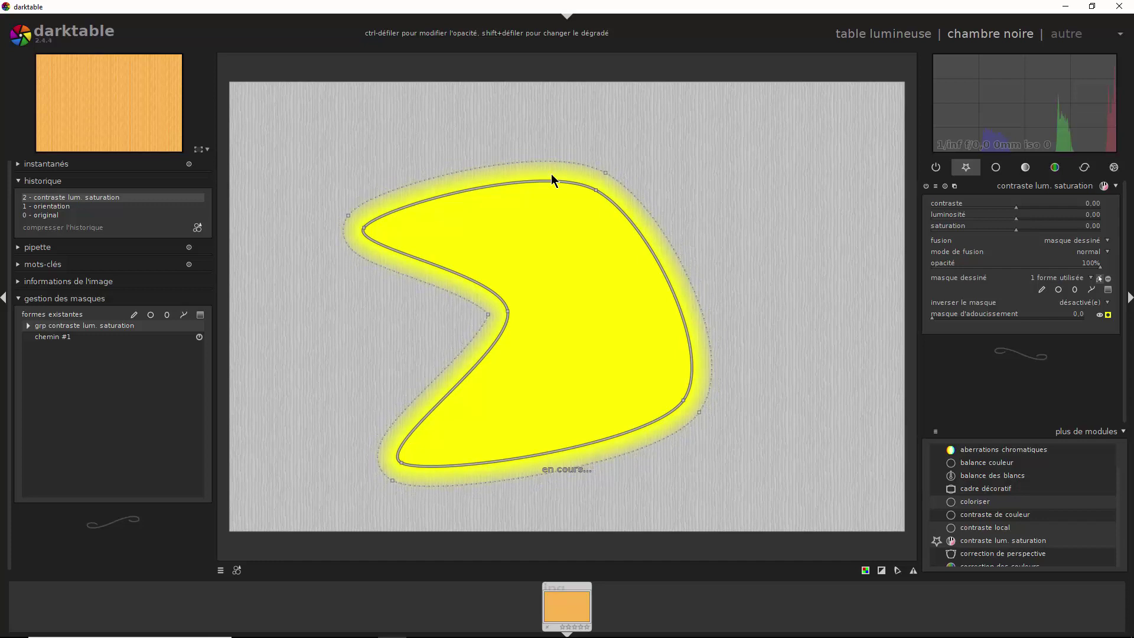
shift+scroll(551, 174, down, 3)
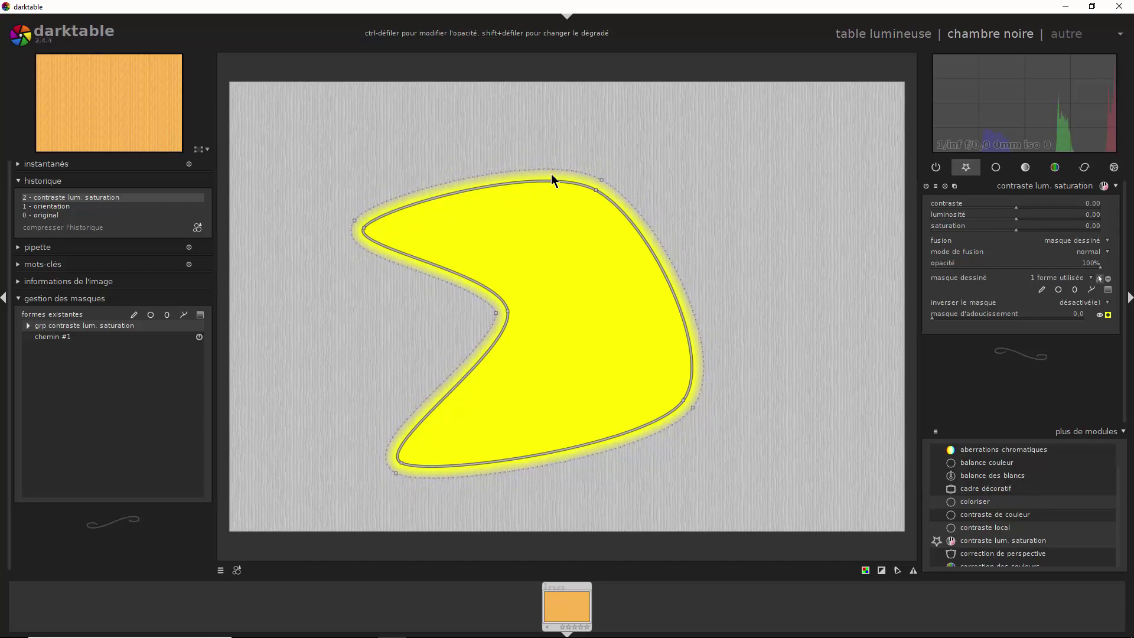
shift+scroll(551, 174, up, 2)
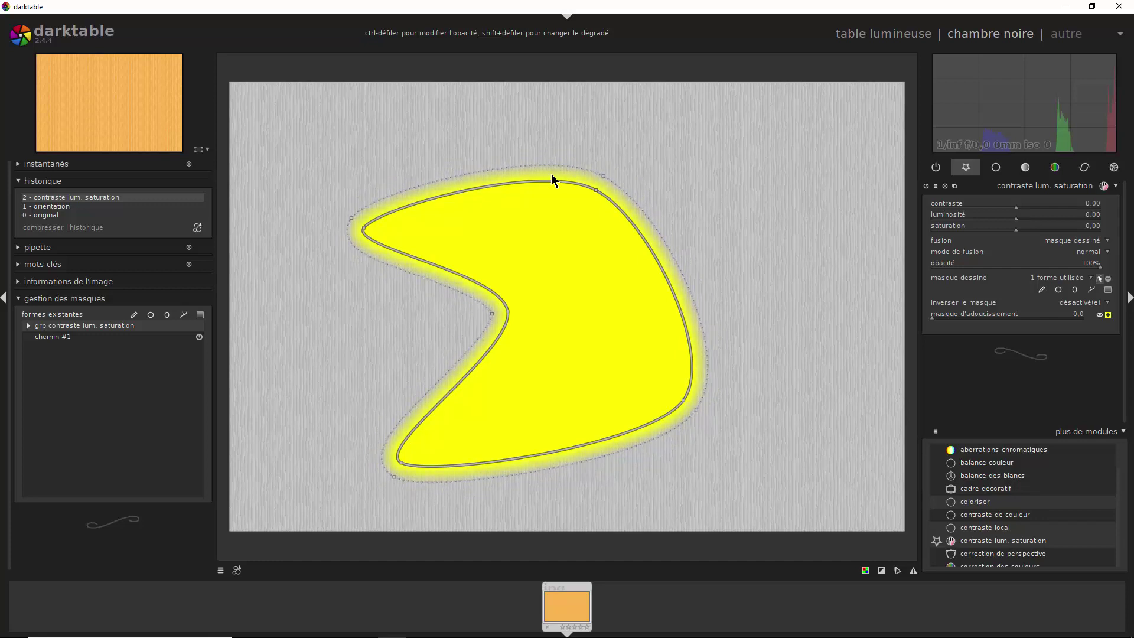
shift+scroll(552, 173, up, 3)
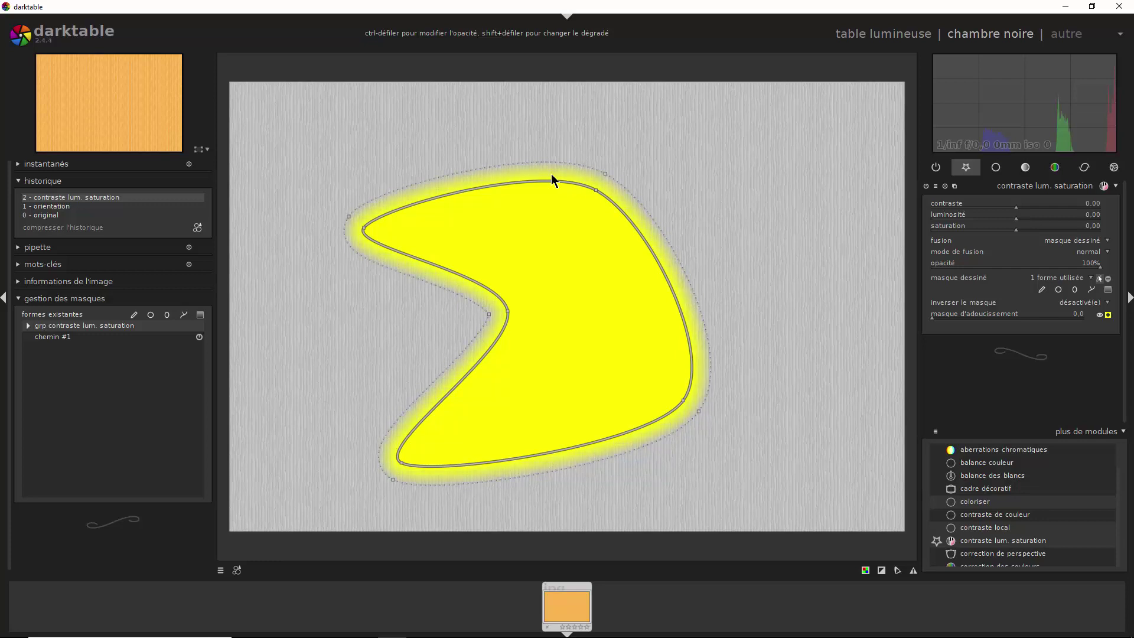
shift+scroll(551, 173, up, 1)
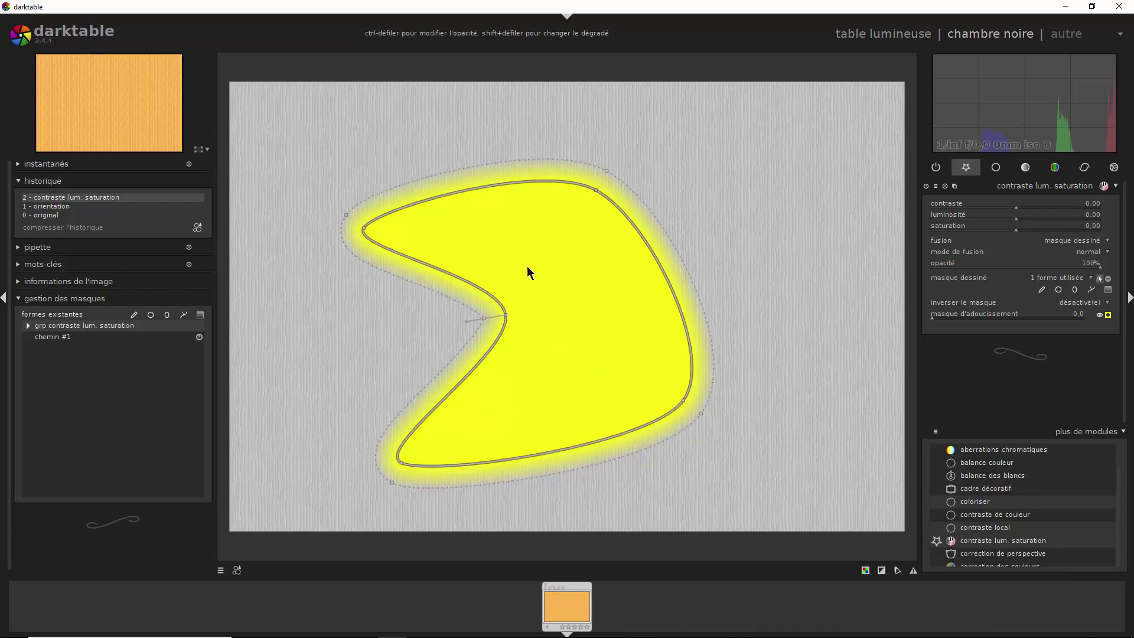
Move the path's two right-hand nodes outward toward the image's right edge, and delete the inner node of the left notch
click(596, 191)
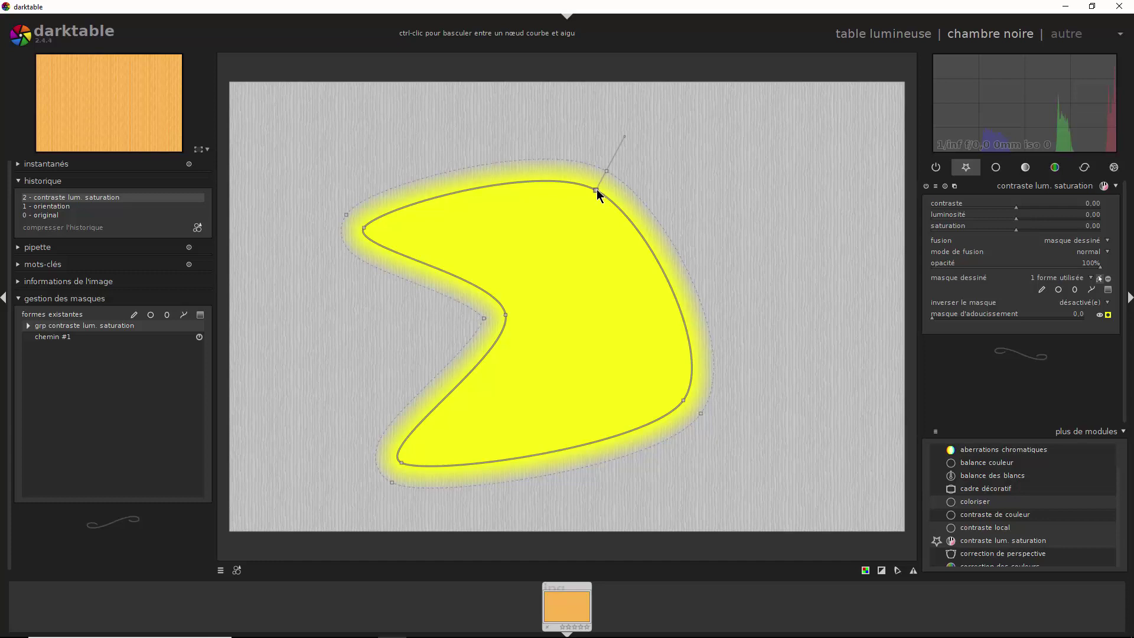
drag(596, 191, 774, 172)
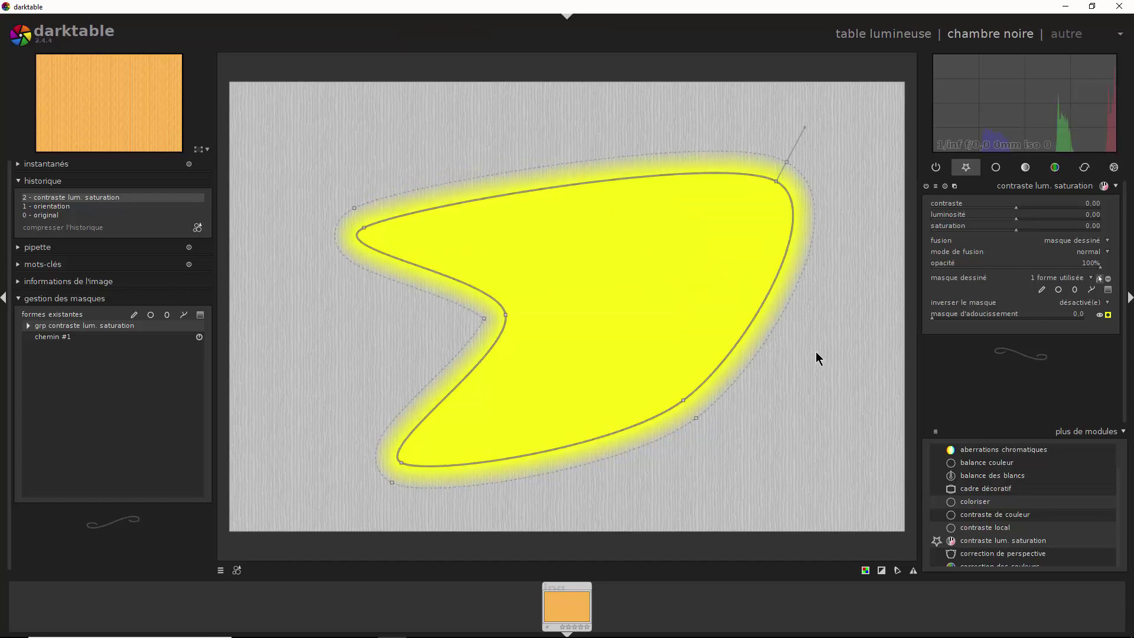
drag(682, 399, 795, 412)
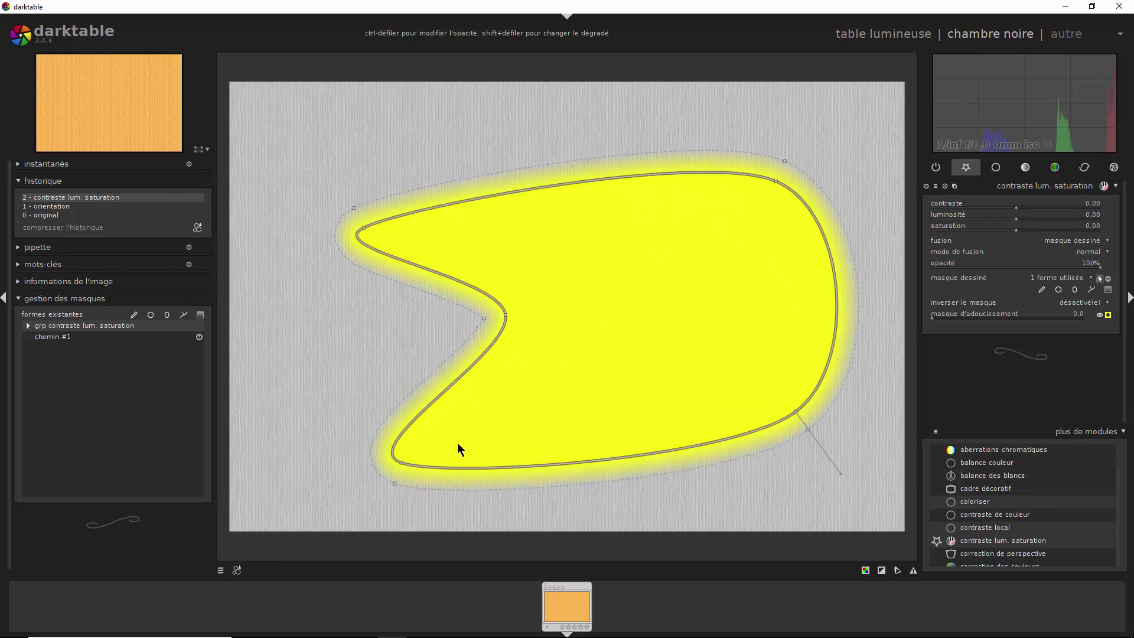
right_click(505, 315)
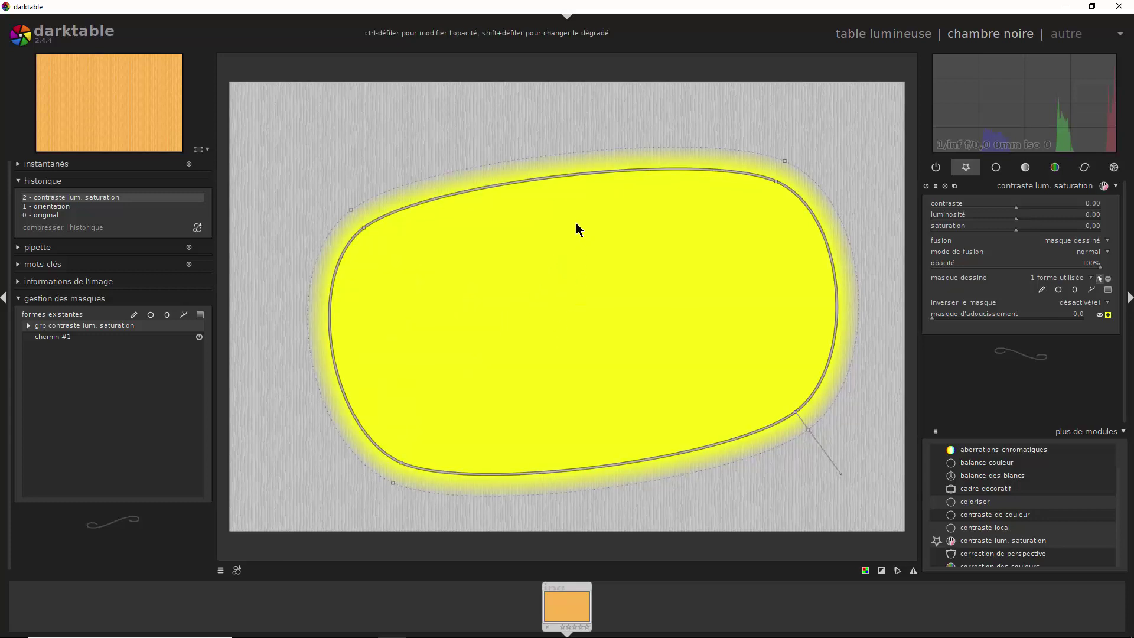
Add a node in the middle of the path's upper edge and move it down to form a deep dip
ctrl+click(571, 175)
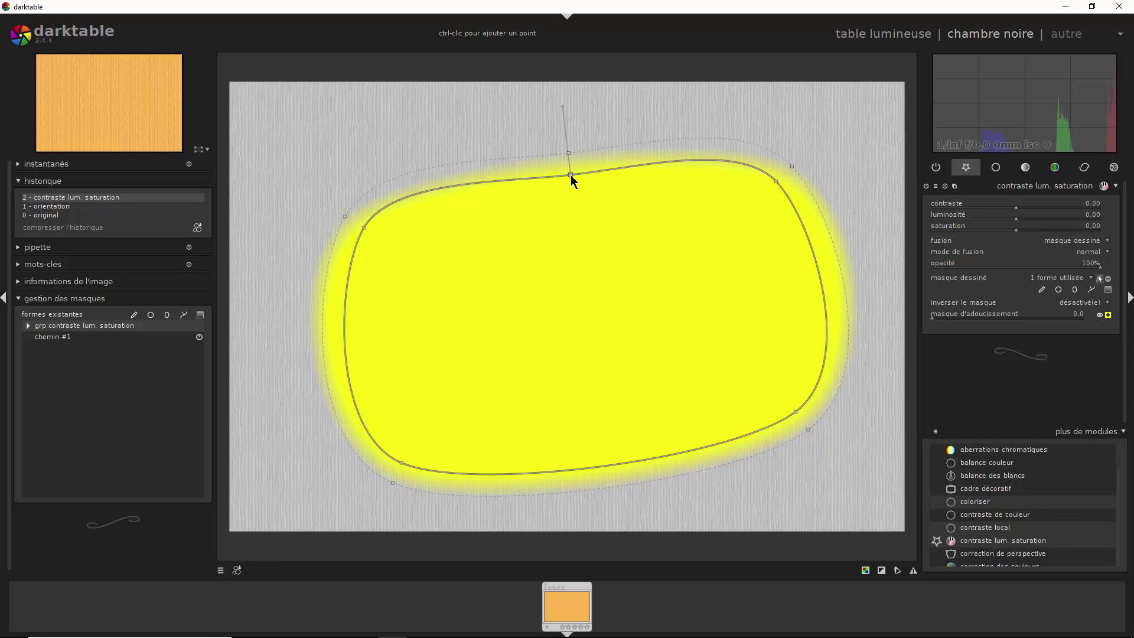
ctrl+click(569, 175)
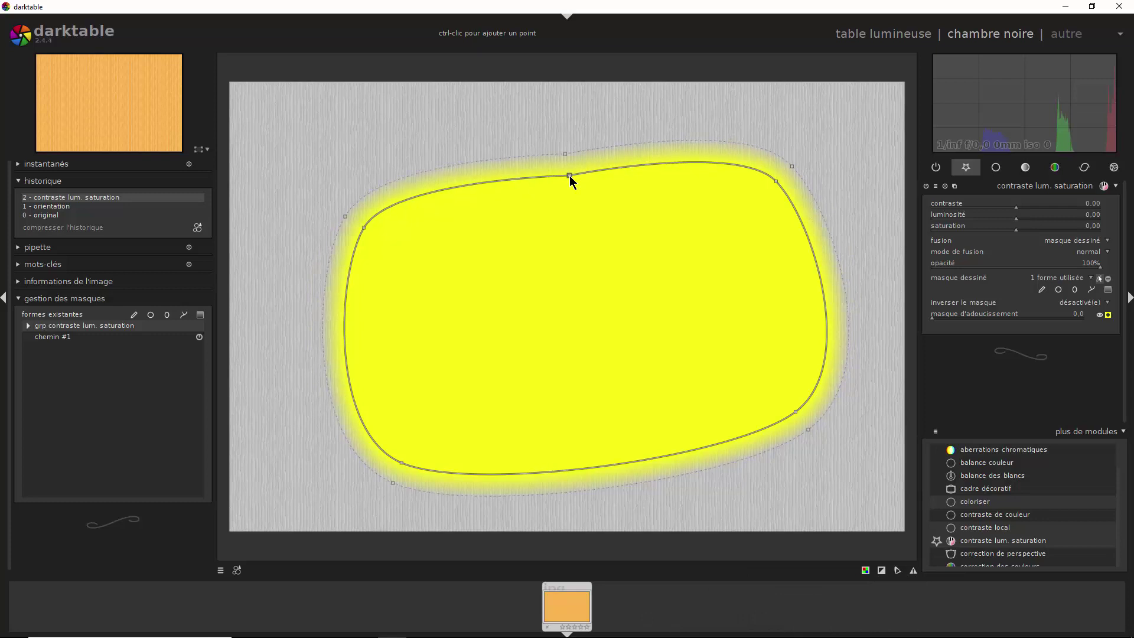
ctrl+click(570, 175)
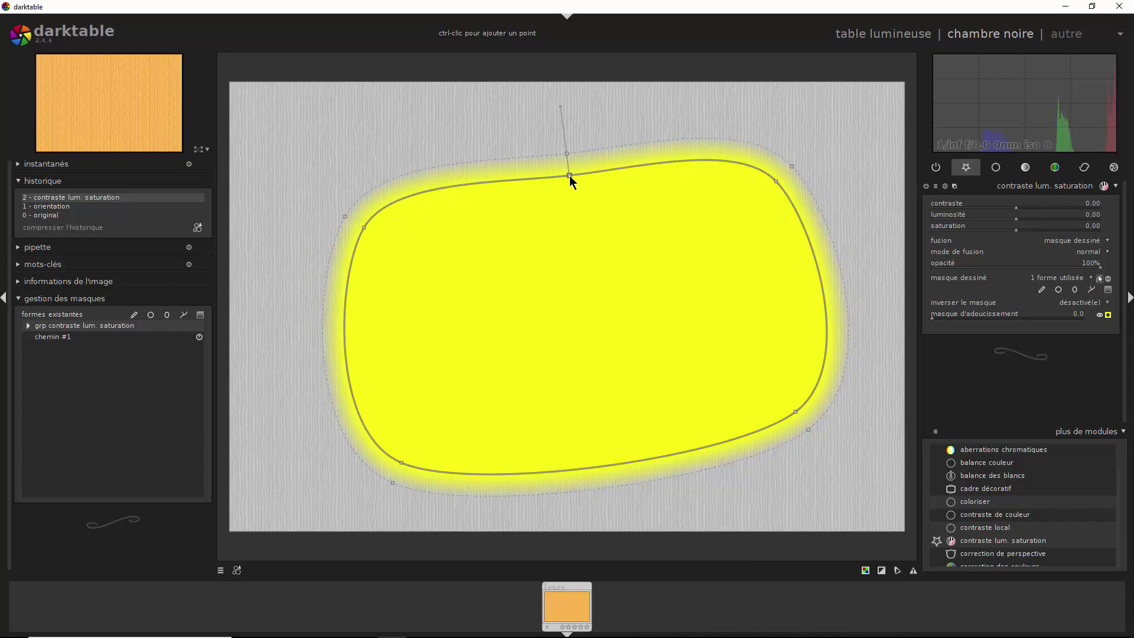
drag(569, 177, 557, 150)
drag(576, 278, 577, 289)
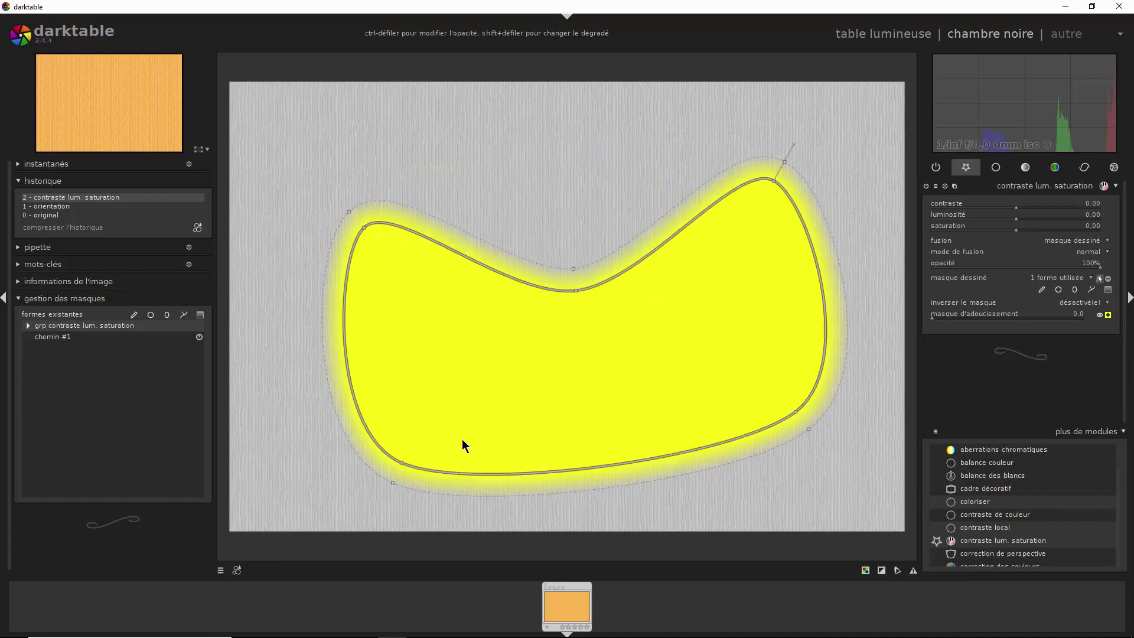
Switch the path's upper-left node to a sharp corner and back to a smooth curve
ctrl+click(363, 228)
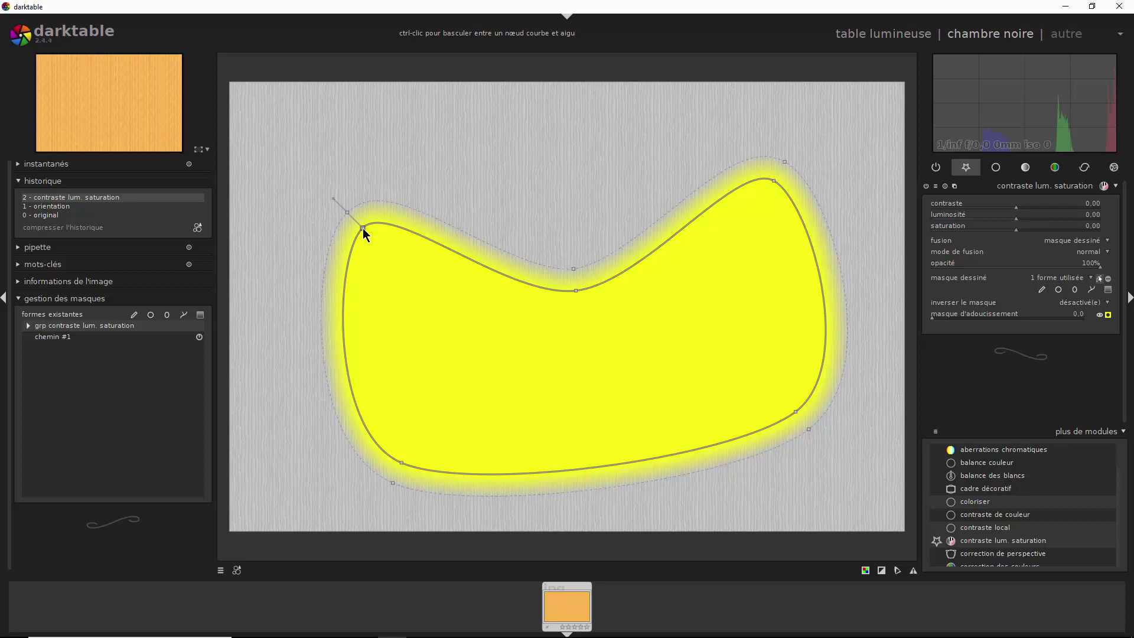
ctrl+click(362, 228)
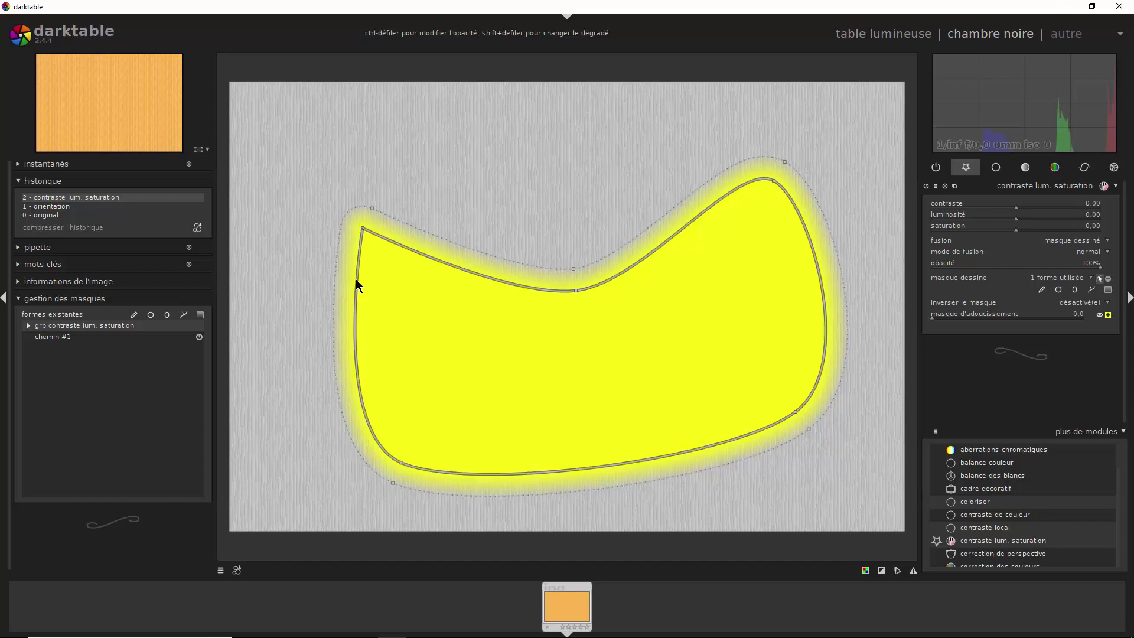
ctrl+click(362, 228)
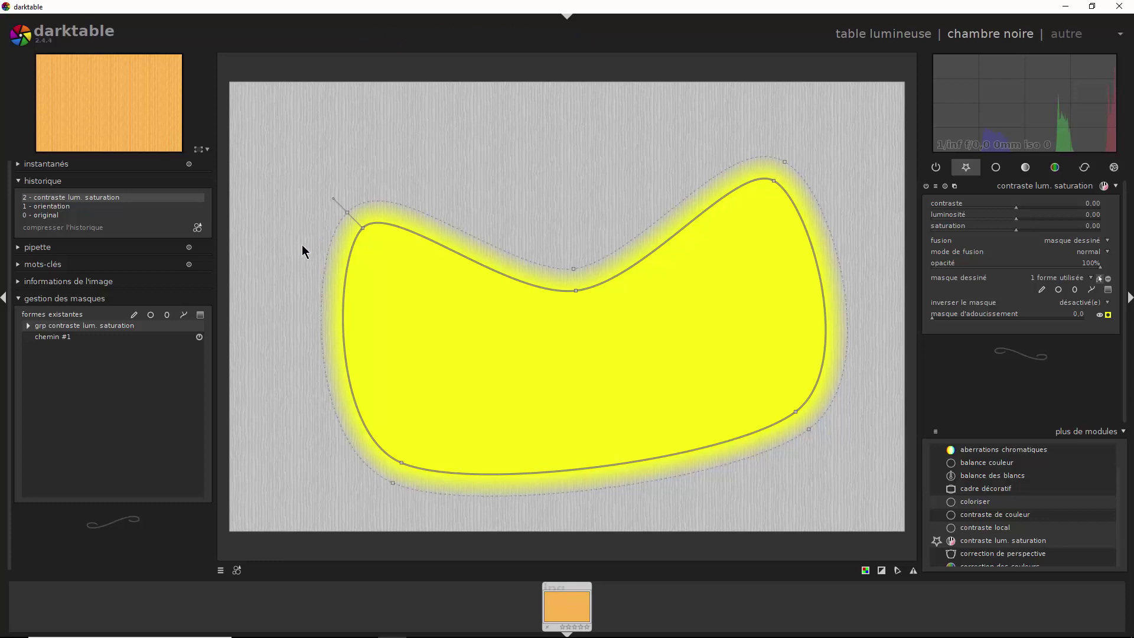
Turn the path's upper-right node into a sharp corner and end the node selection
click(774, 182)
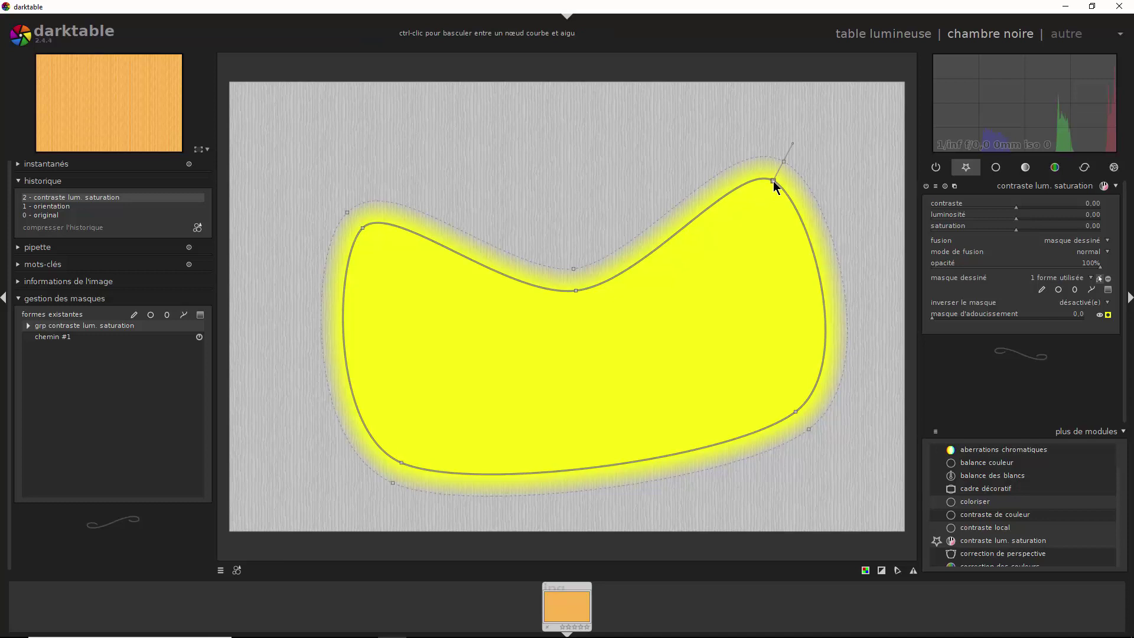
ctrl+click(772, 179)
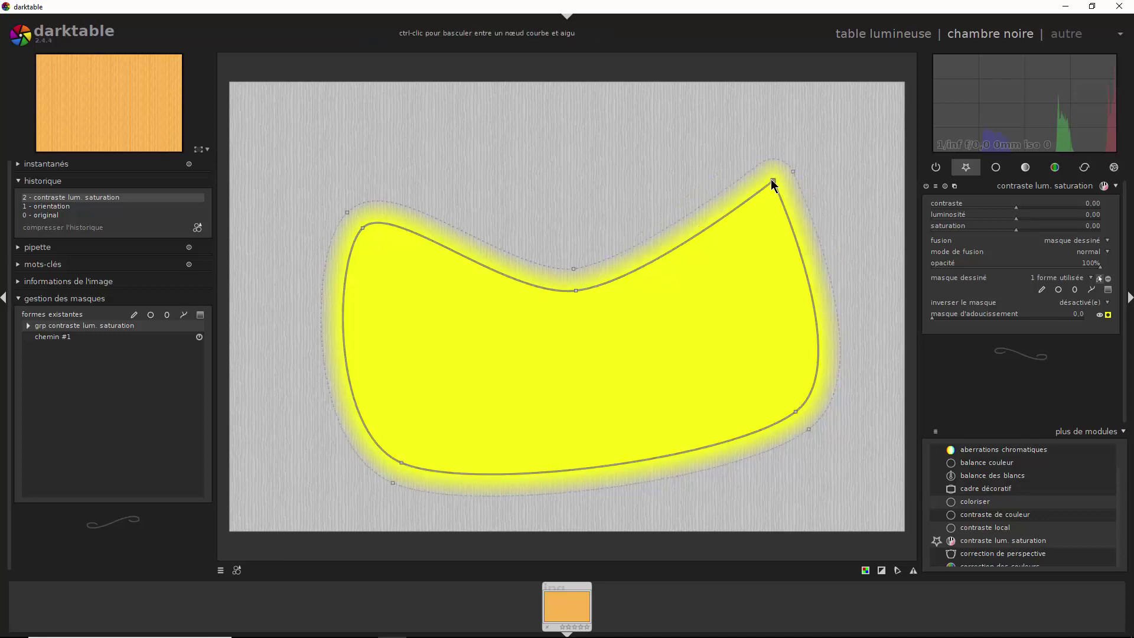
right_click(610, 169)
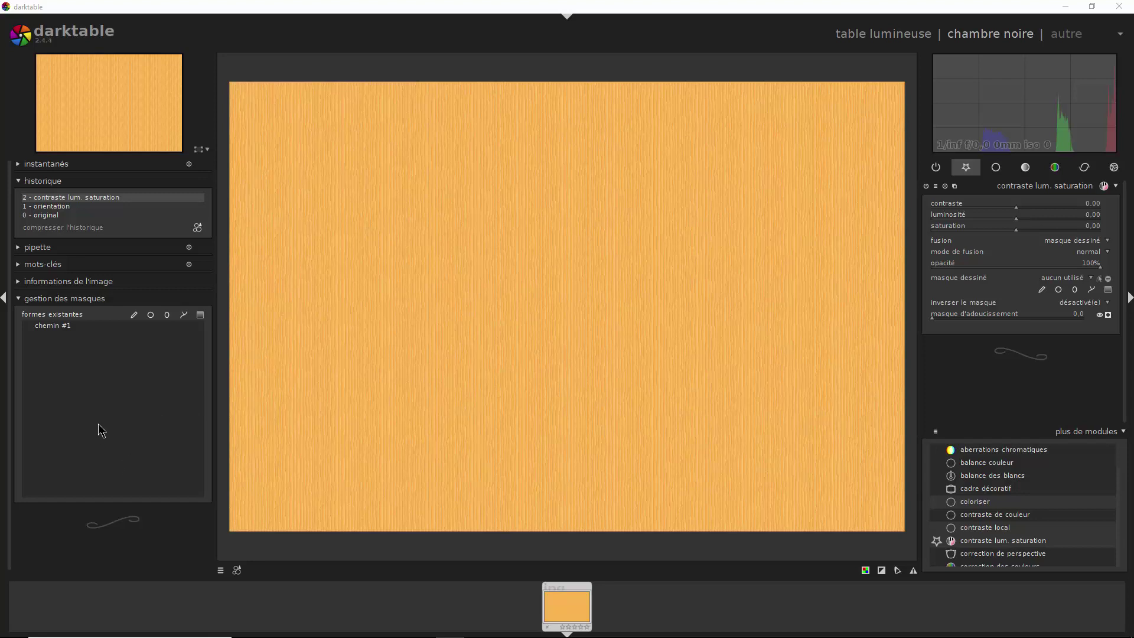
Start a new path mask with three smooth nodes across the upper part of the image and a sharp node at the bottom
click(184, 315)
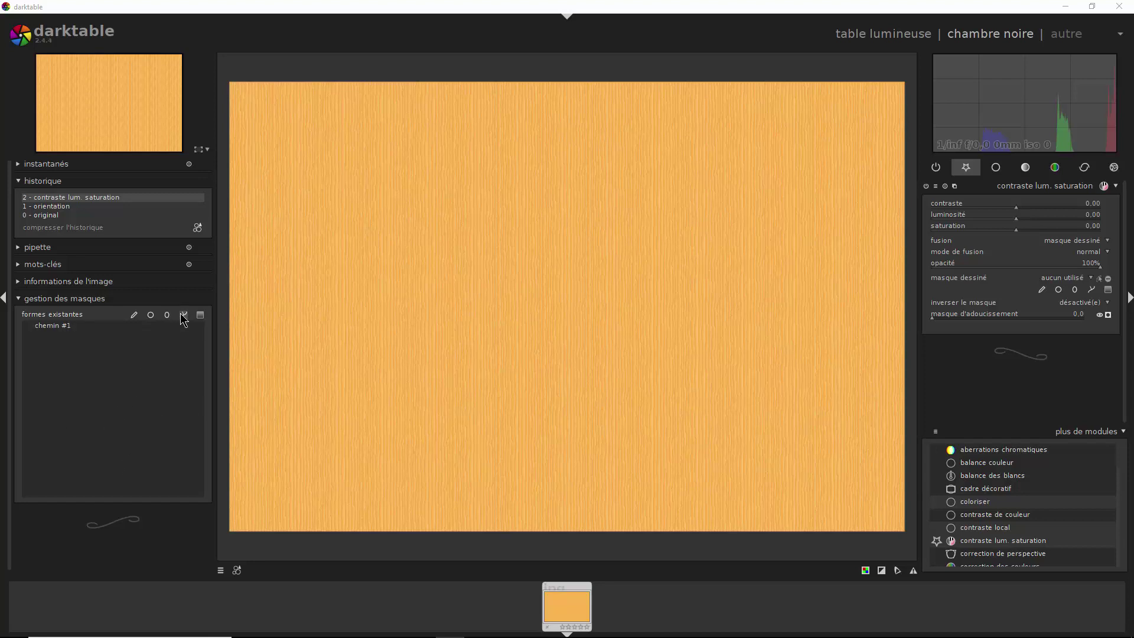
click(345, 221)
click(612, 205)
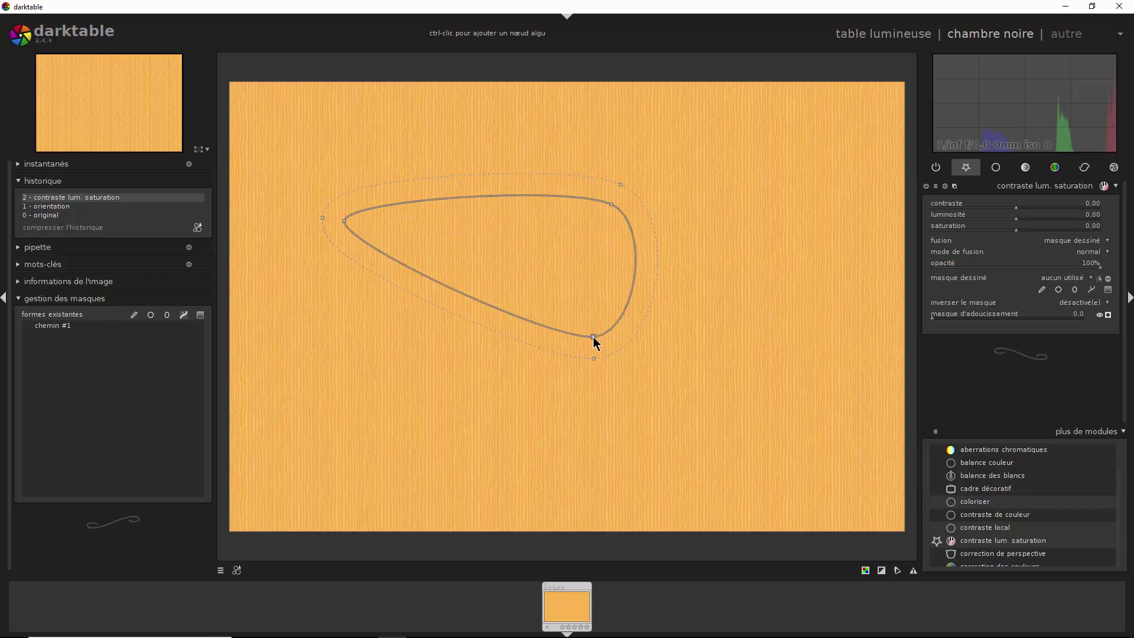
click(593, 336)
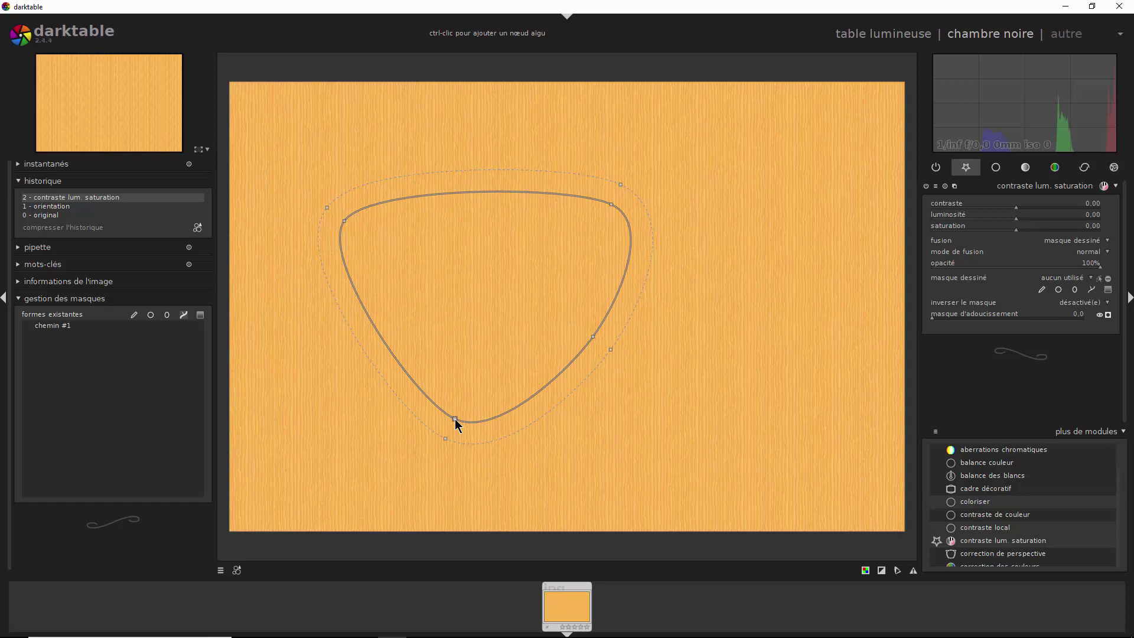
ctrl+click(455, 419)
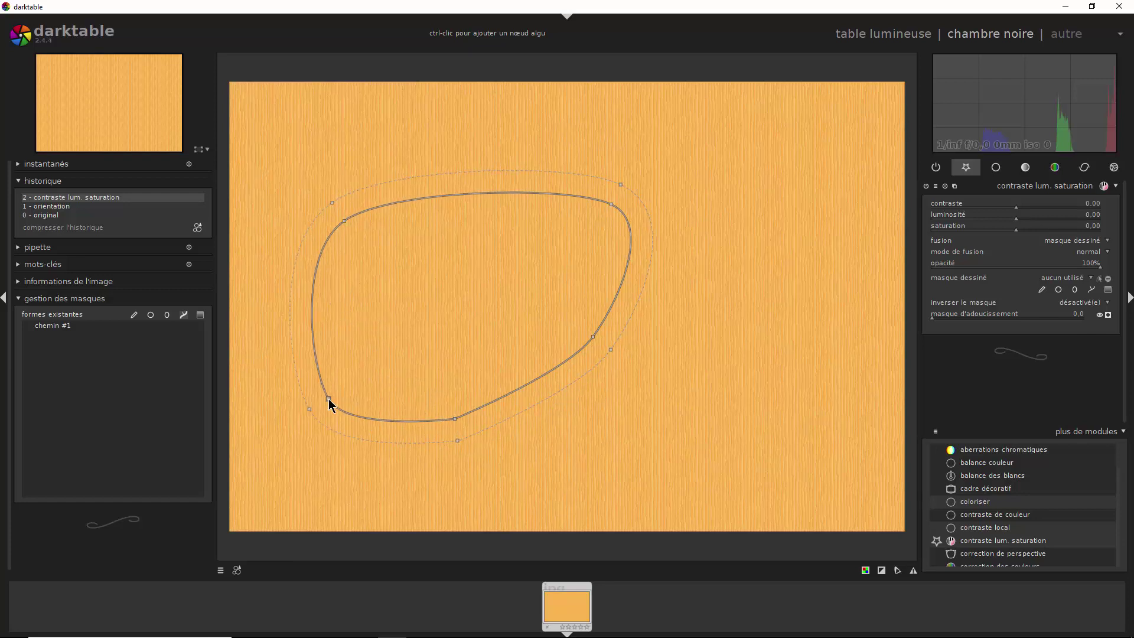
Continue the path with sharp nodes at the inner notch and on the lower left, then finish it at the far left
drag(329, 399, 537, 294)
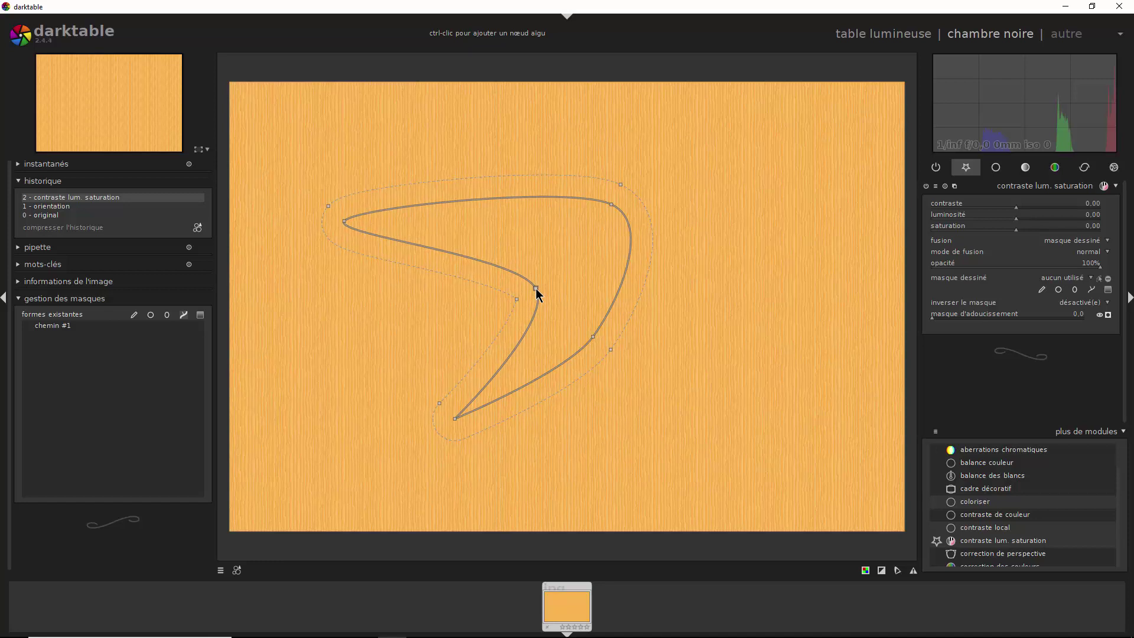
drag(537, 296, 353, 313)
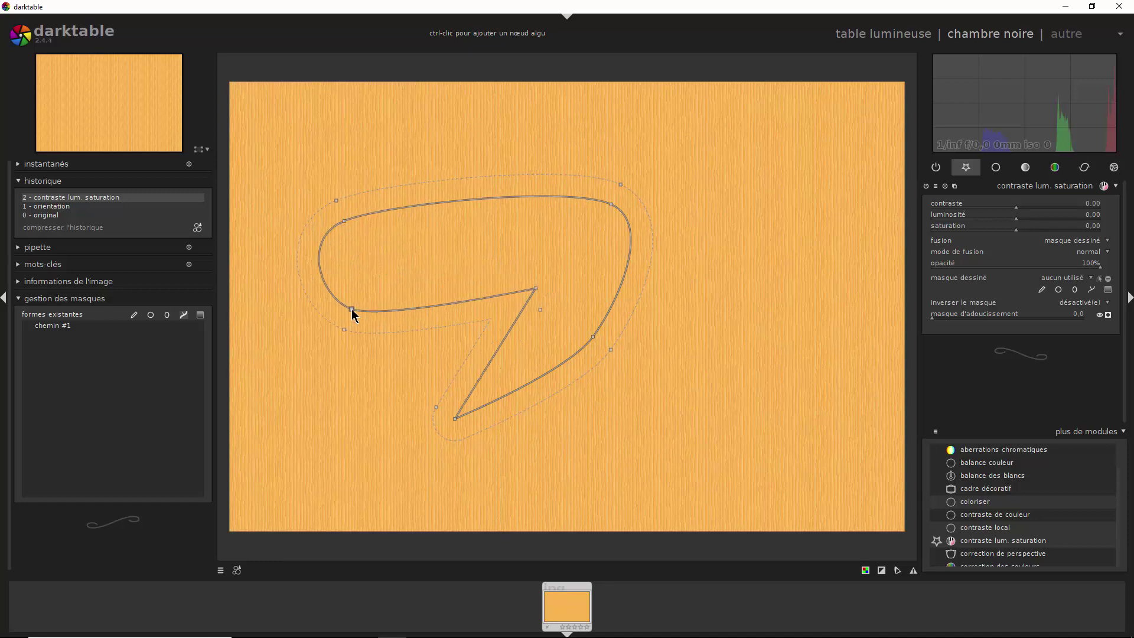
ctrl+click(352, 310)
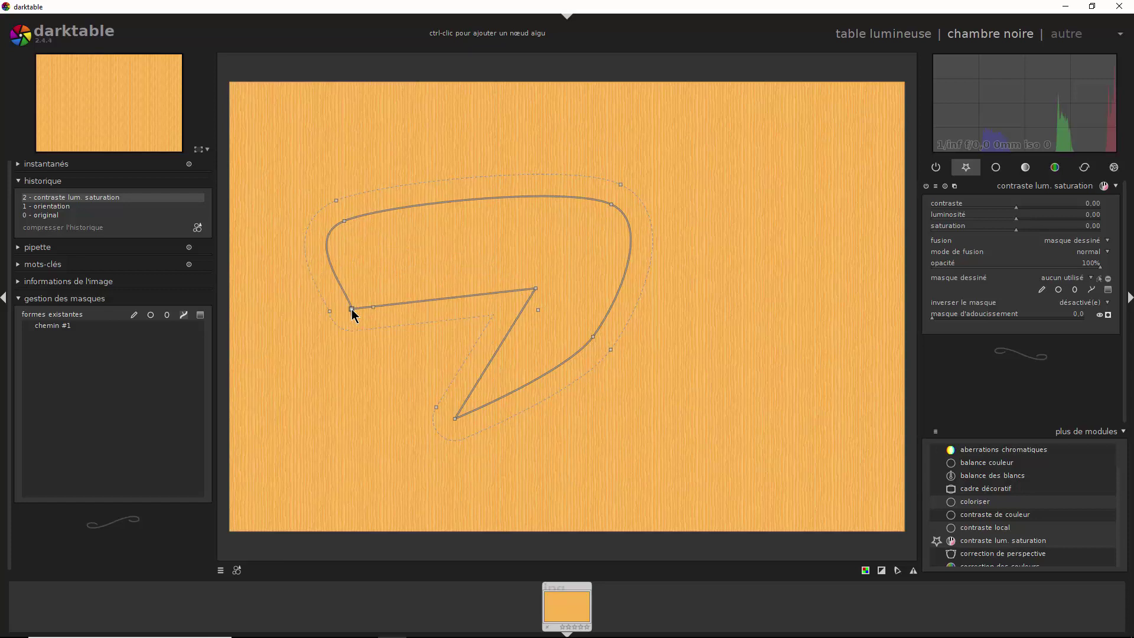
drag(352, 310, 272, 288)
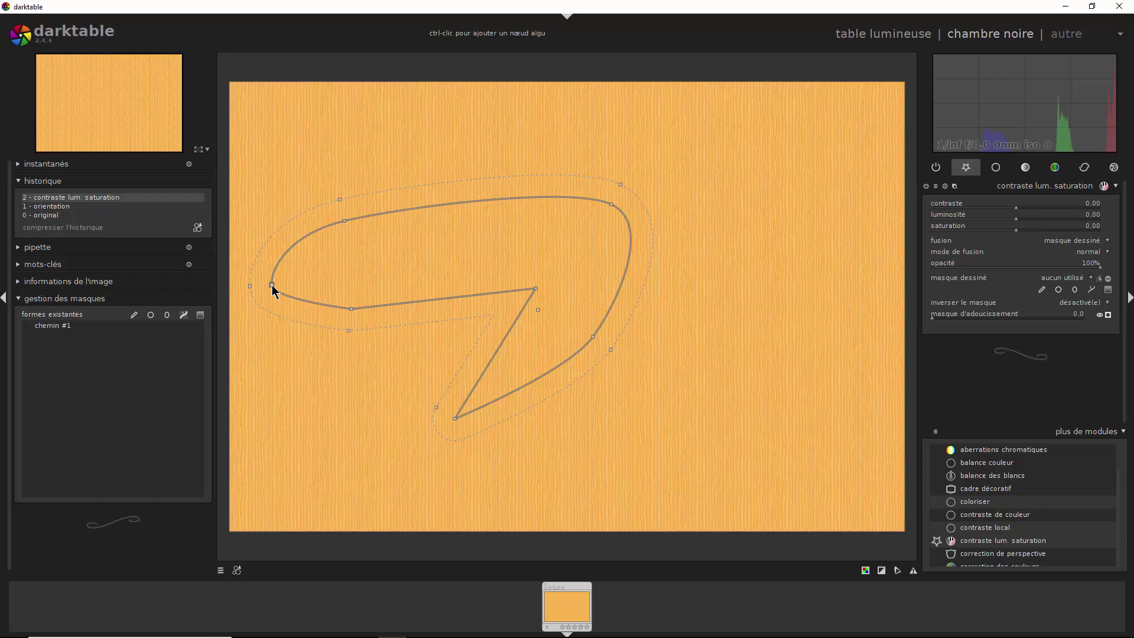
right_click(272, 289)
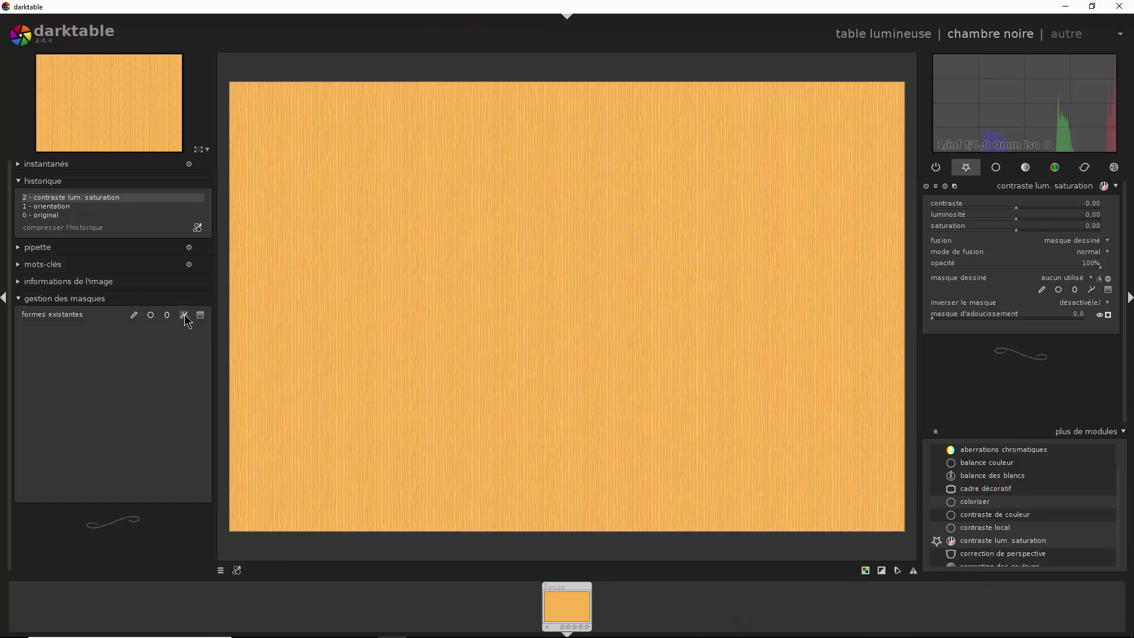
Draw another path mask mixing smooth nodes with a sharp node at the bottom and one in the left notch, and close it
click(184, 314)
click(437, 244)
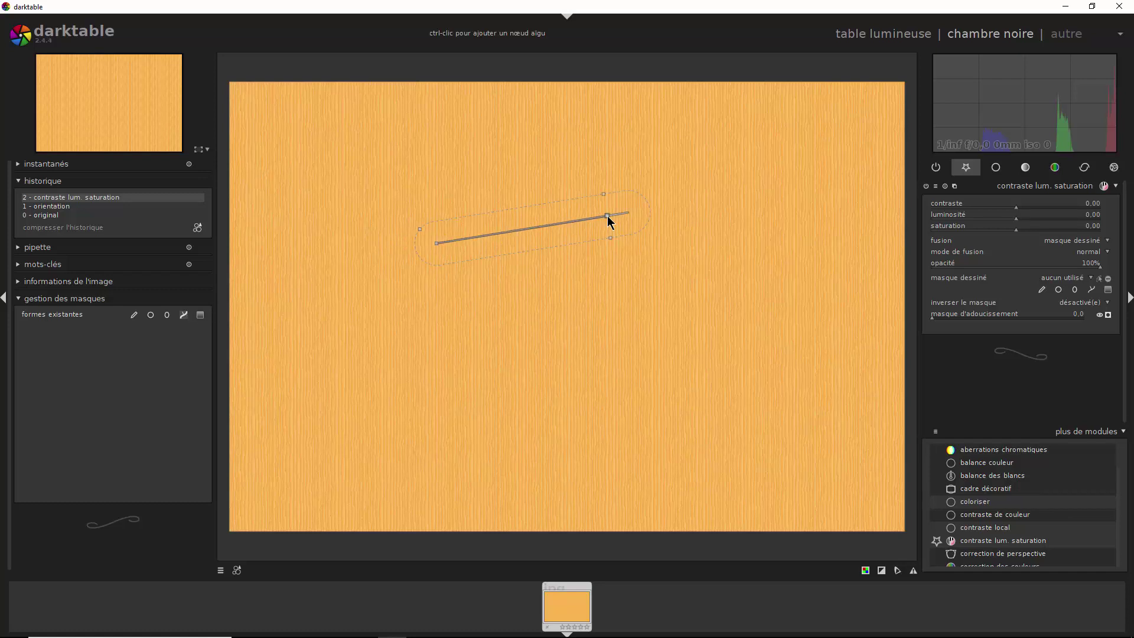
click(608, 215)
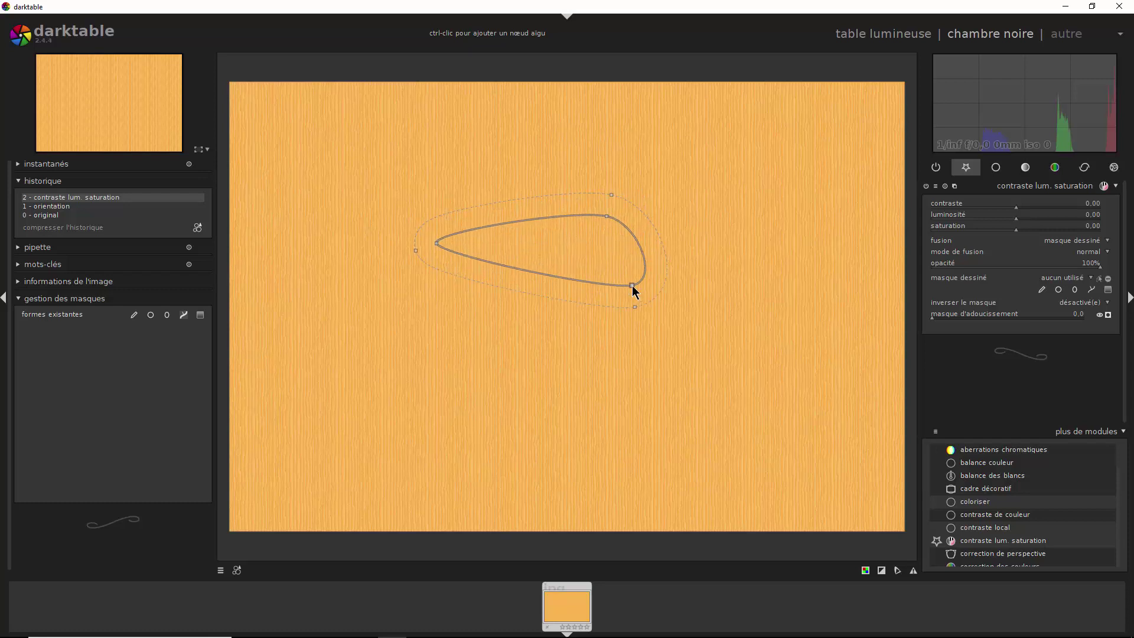
click(636, 296)
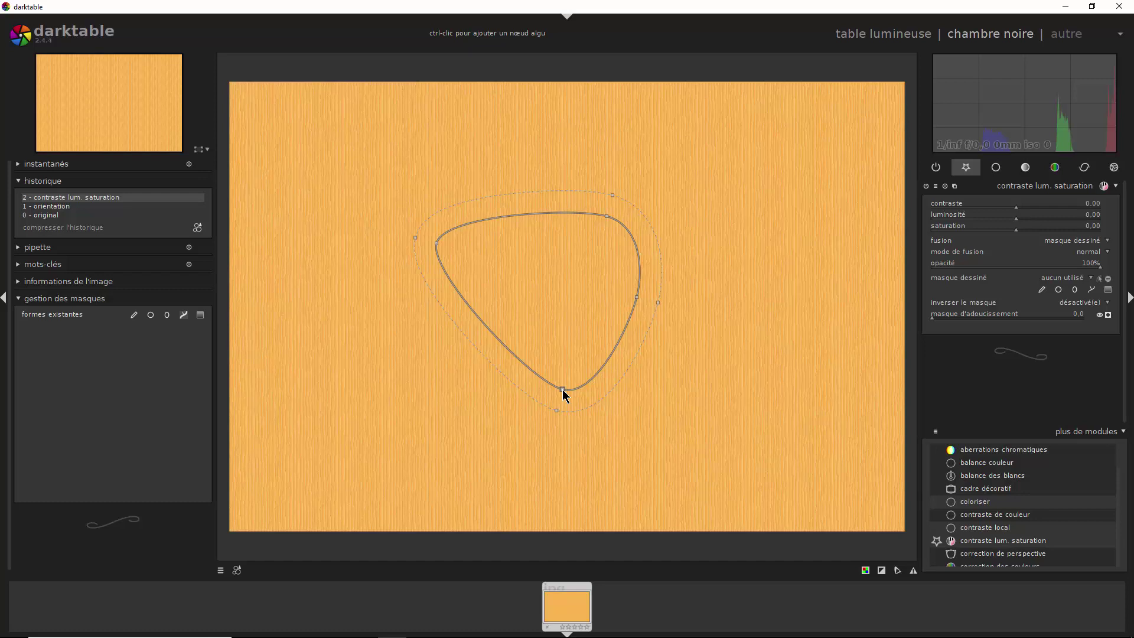
click(563, 390)
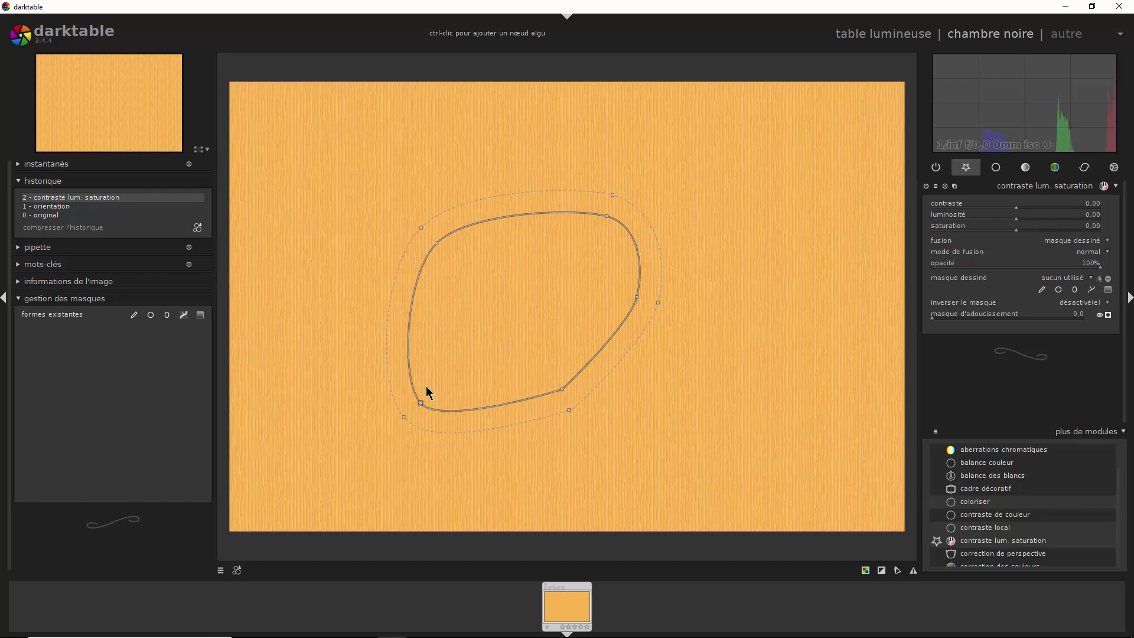
click(488, 310)
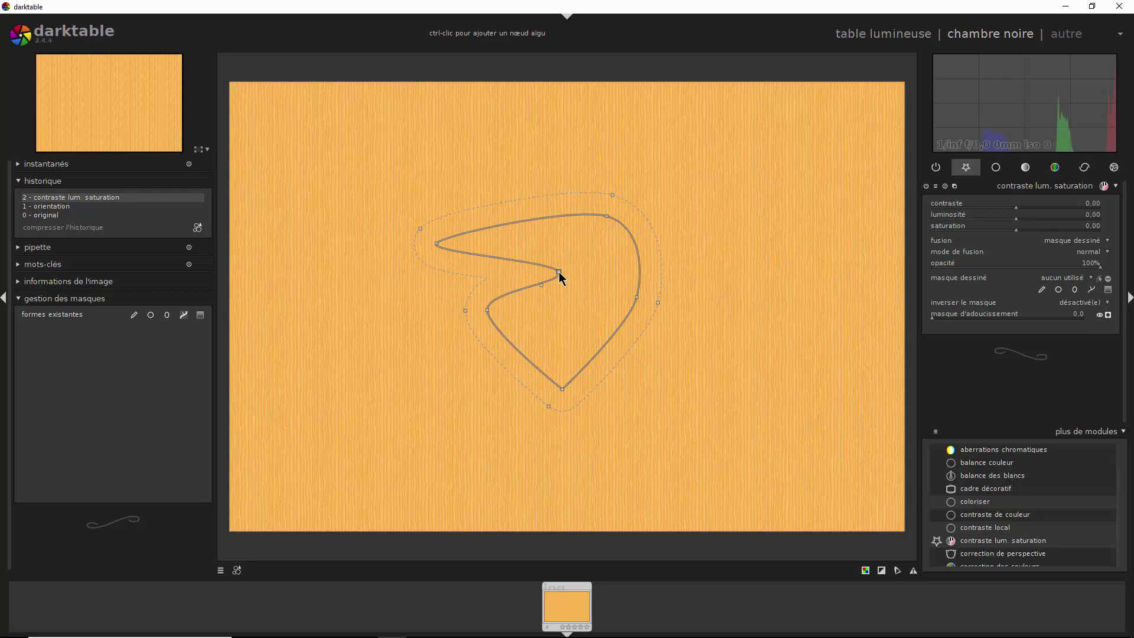
click(559, 272)
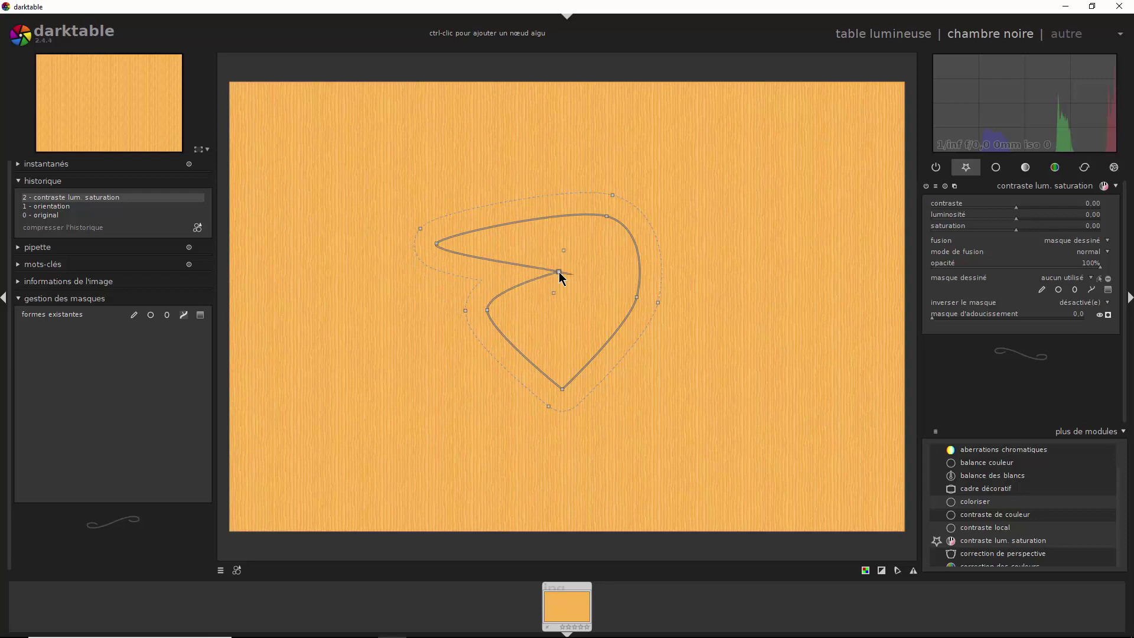
right_click(417, 282)
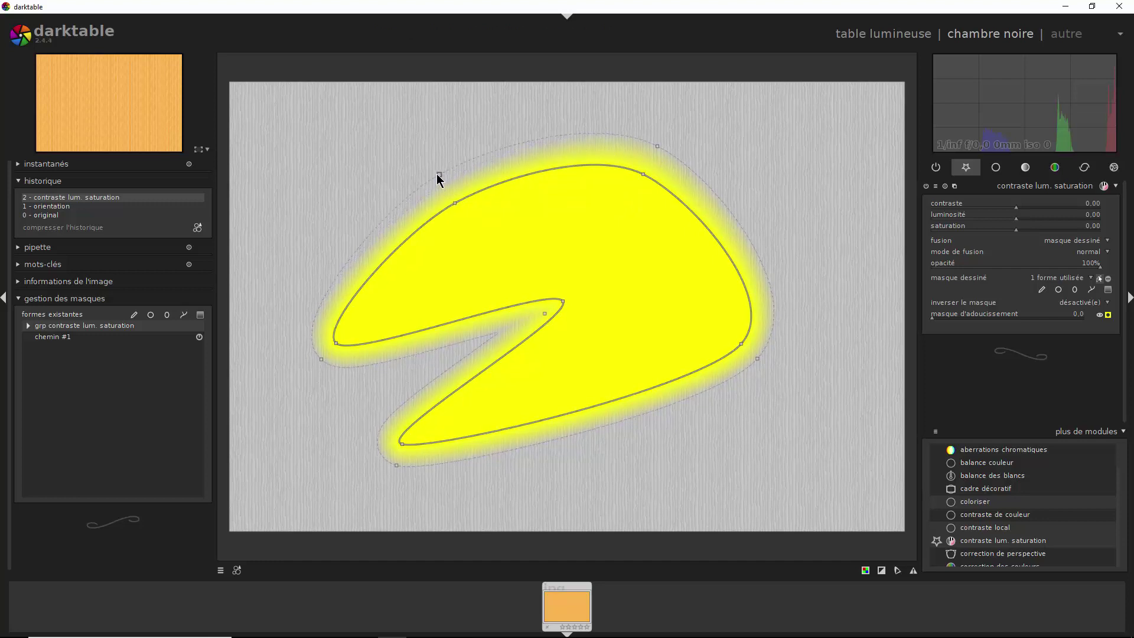
Widen and narrow the feathered border individually at the path's upper-left and lower-right nodes, and shift the shape slightly up and right
drag(435, 170, 420, 145)
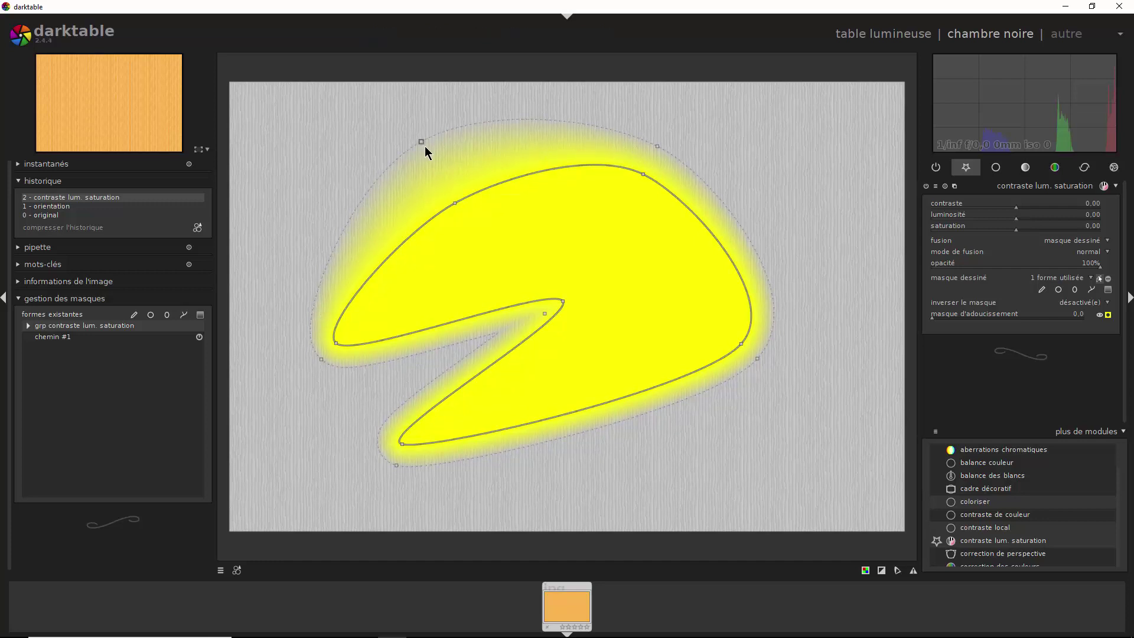
drag(435, 164, 438, 169)
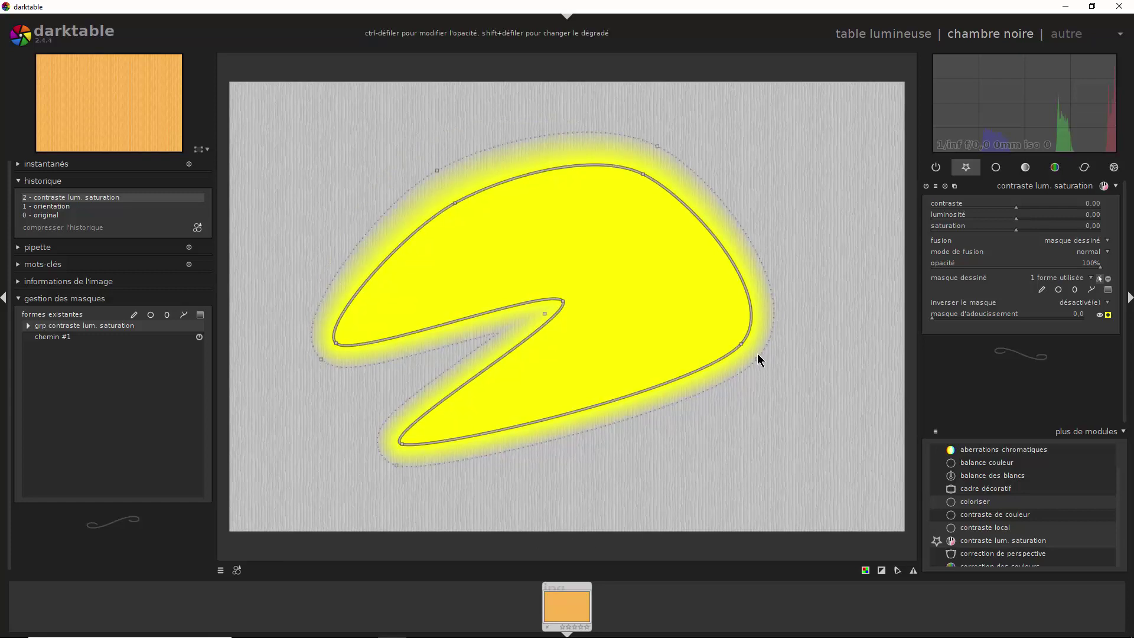
drag(757, 356, 770, 347)
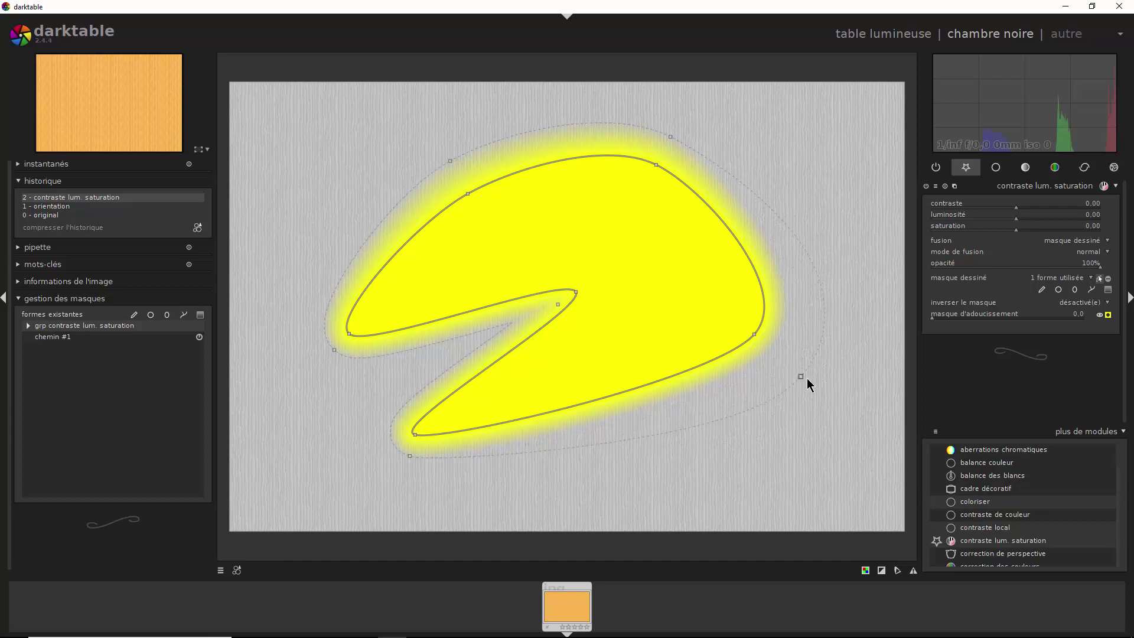
drag(826, 397, 801, 376)
Select the path's lower-right and upper-right nodes in turn to show their curvature handles
click(754, 334)
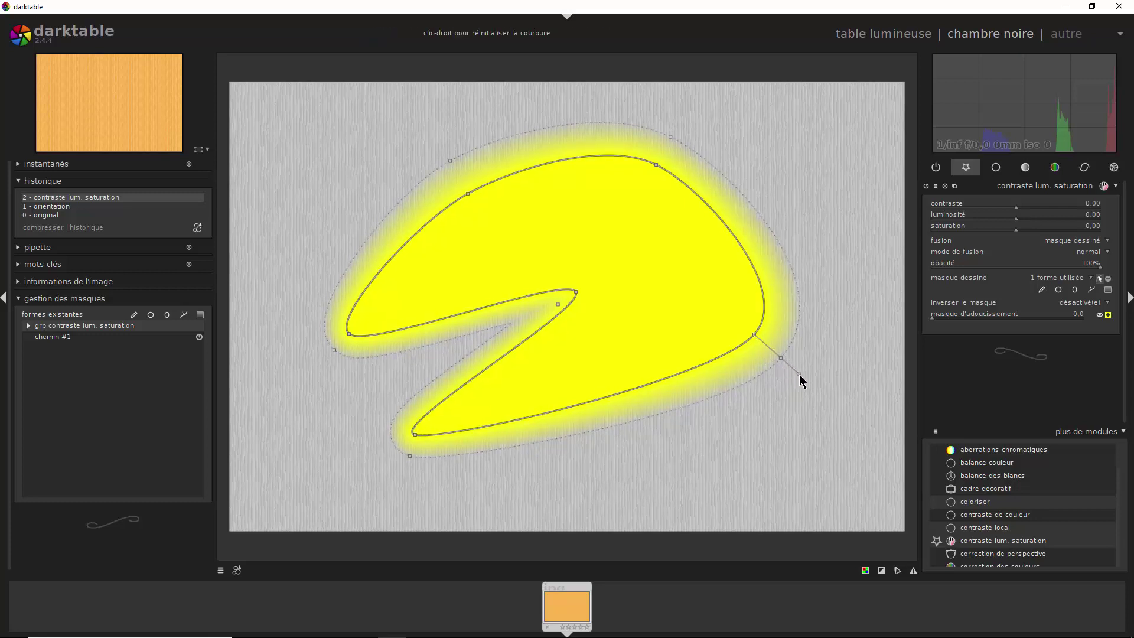
click(657, 165)
Return to the lighttable and open the curve diagram image beside the orange background
key(l)
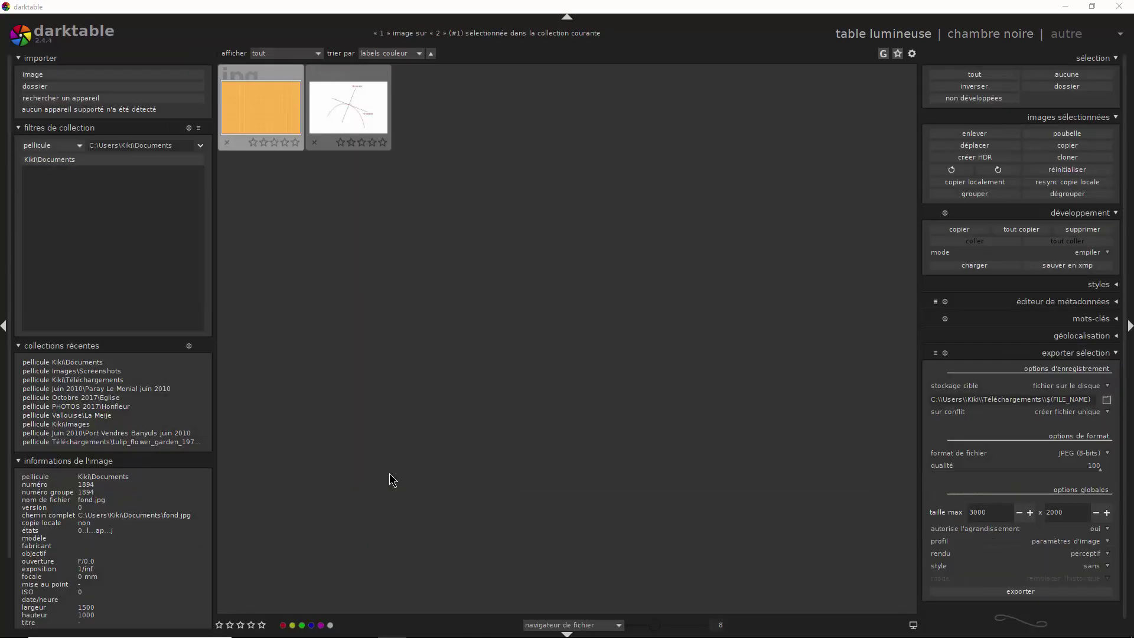
click(369, 127)
double_click(367, 121)
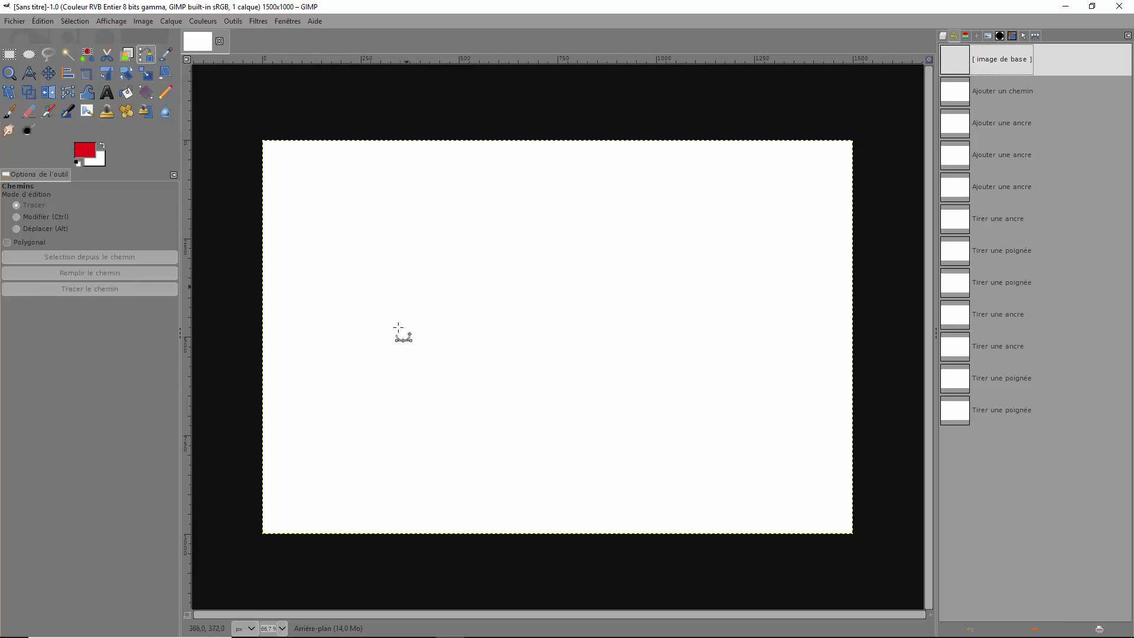
In GIMP, draw a three-anchor path with the Paths tool, pulling symmetric handles out of the middle anchor to curve it
click(407, 242)
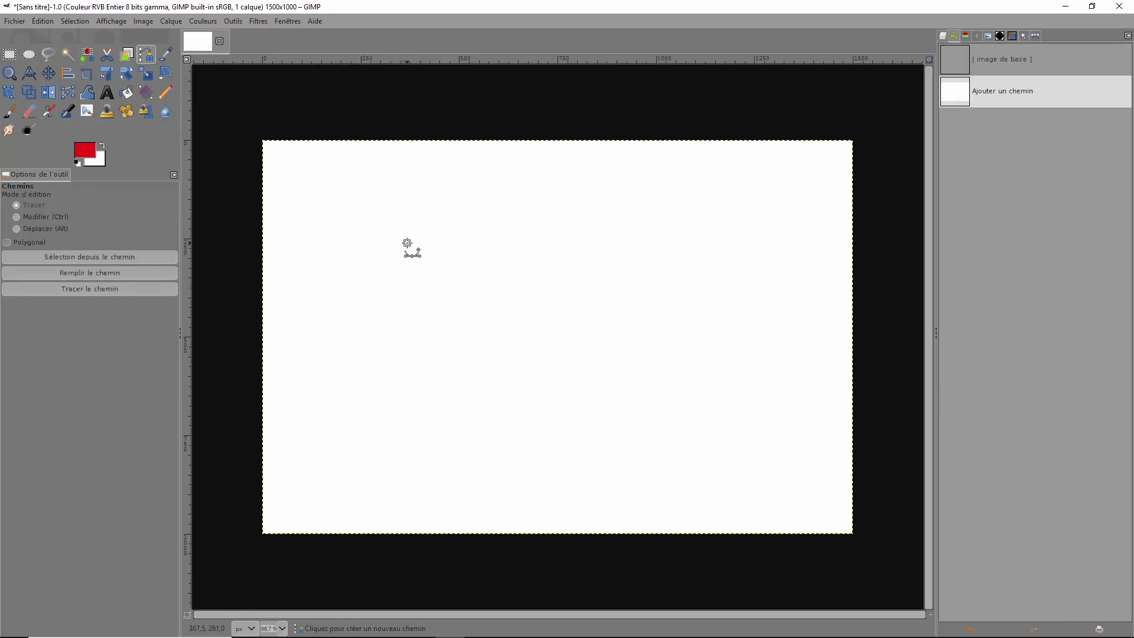
click(600, 253)
drag(600, 253, 631, 320)
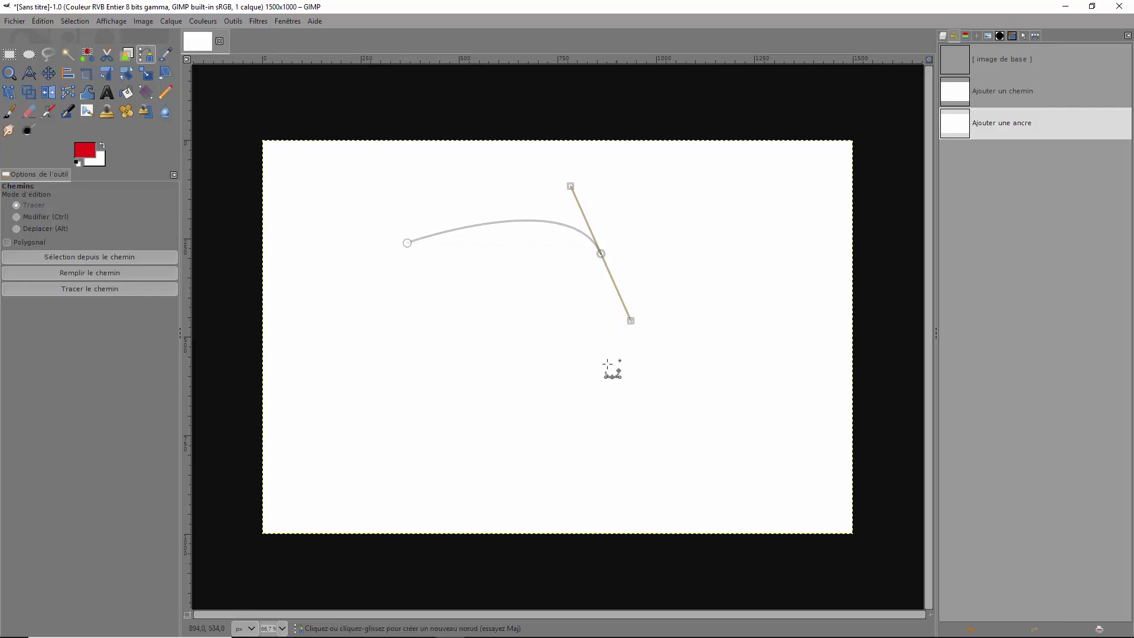
click(486, 483)
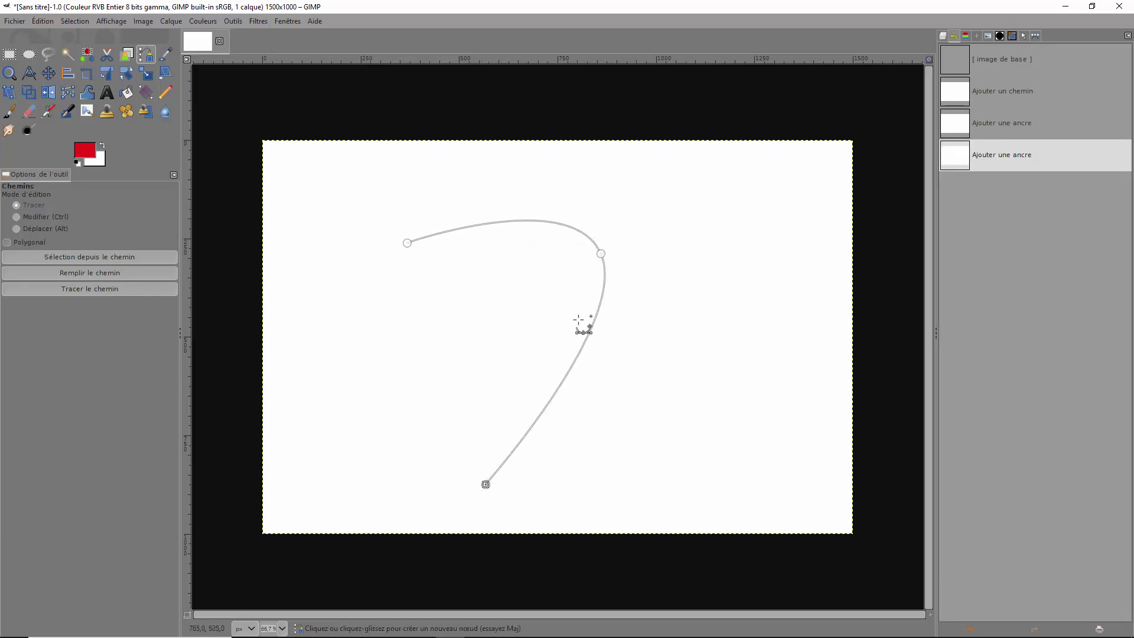
Select the path's middle anchor, lengthen its lower handle strongly along the tangent, and lengthen its upper handle slightly
click(601, 254)
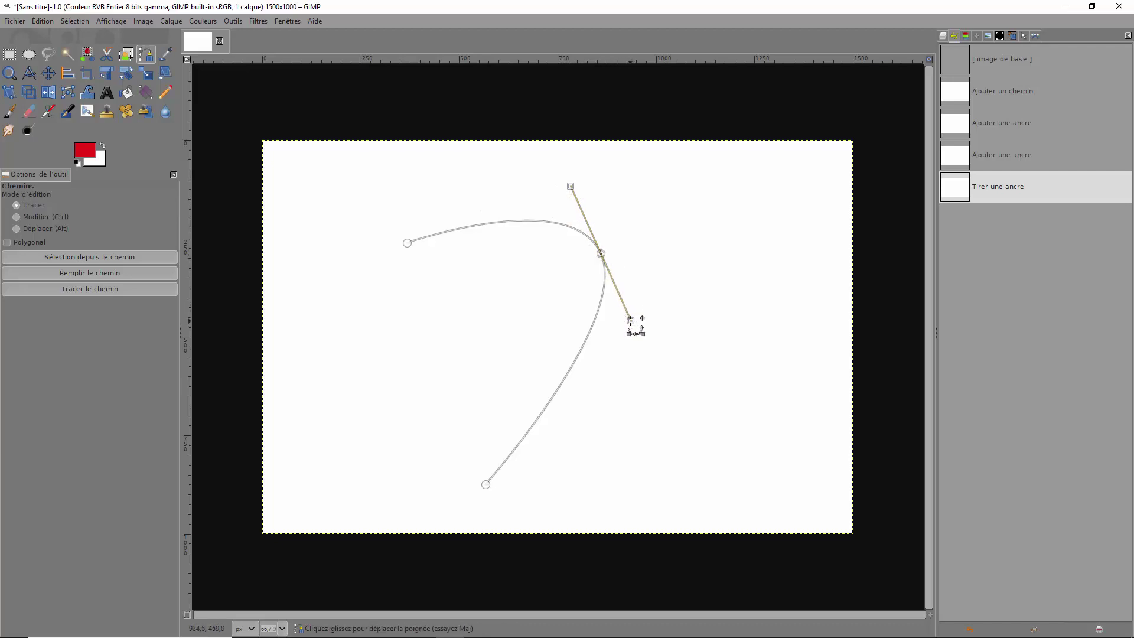
drag(629, 320, 689, 464)
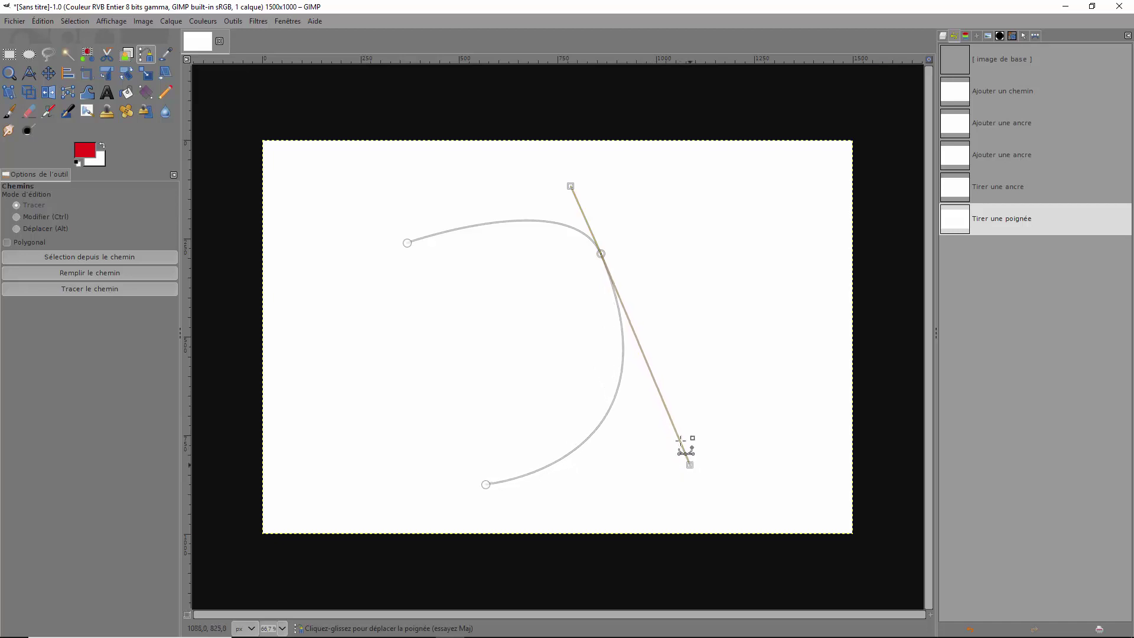
mouse_move(570, 185)
mouse_down()
mouse_move(567, 167)
mouse_move(515, 190)
mouse_move(626, 169)
mouse_move(667, 174)
mouse_move(519, 175)
mouse_move(564, 167)
mouse_up()
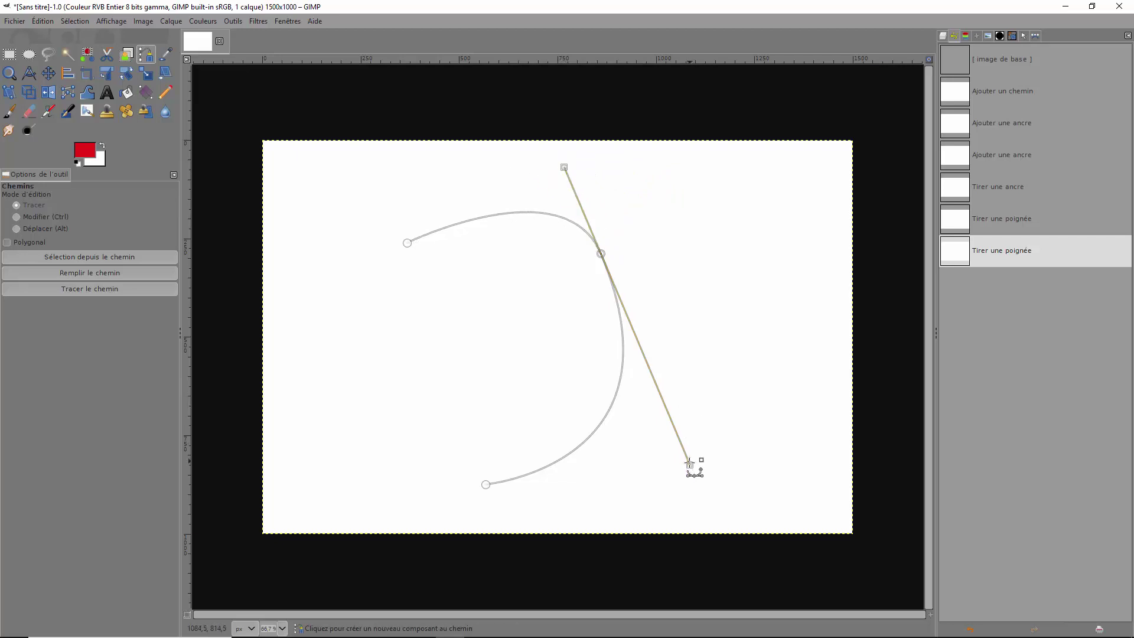
Swing the middle anchor's lower handle far to the left, independently of the upper one, then bring it back below the anchor
drag(690, 464, 743, 408)
drag(775, 324, 471, 321)
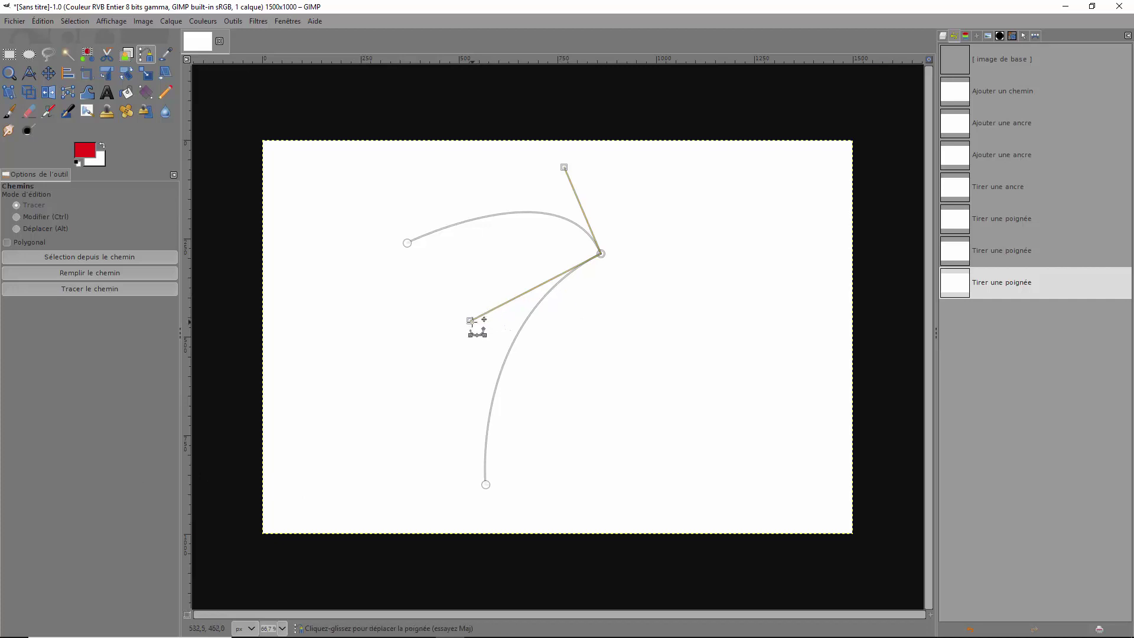
drag(470, 321, 626, 325)
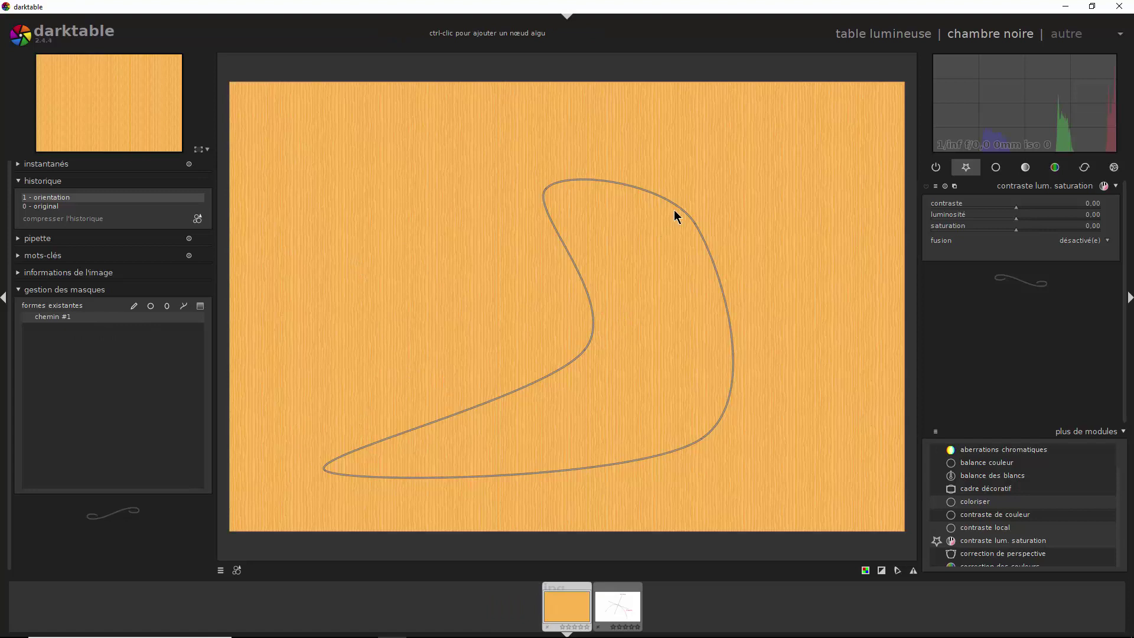
Select the chemin #1 path's upper-right node and lengthen its curvature handle outward to broaden the adjoining curves
click(153, 316)
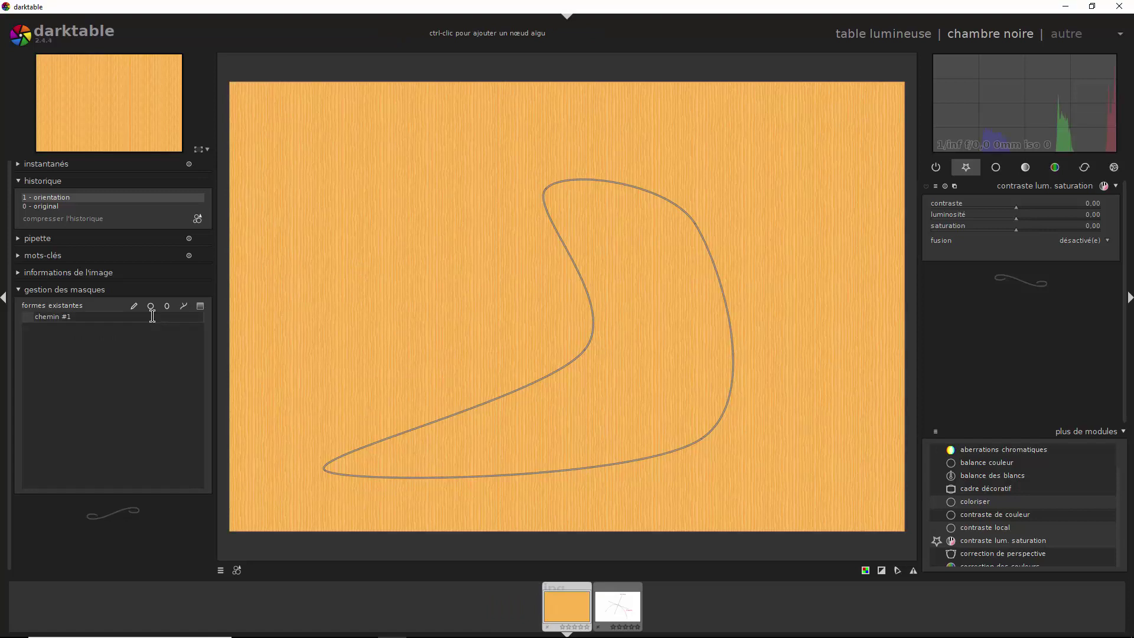
click(695, 223)
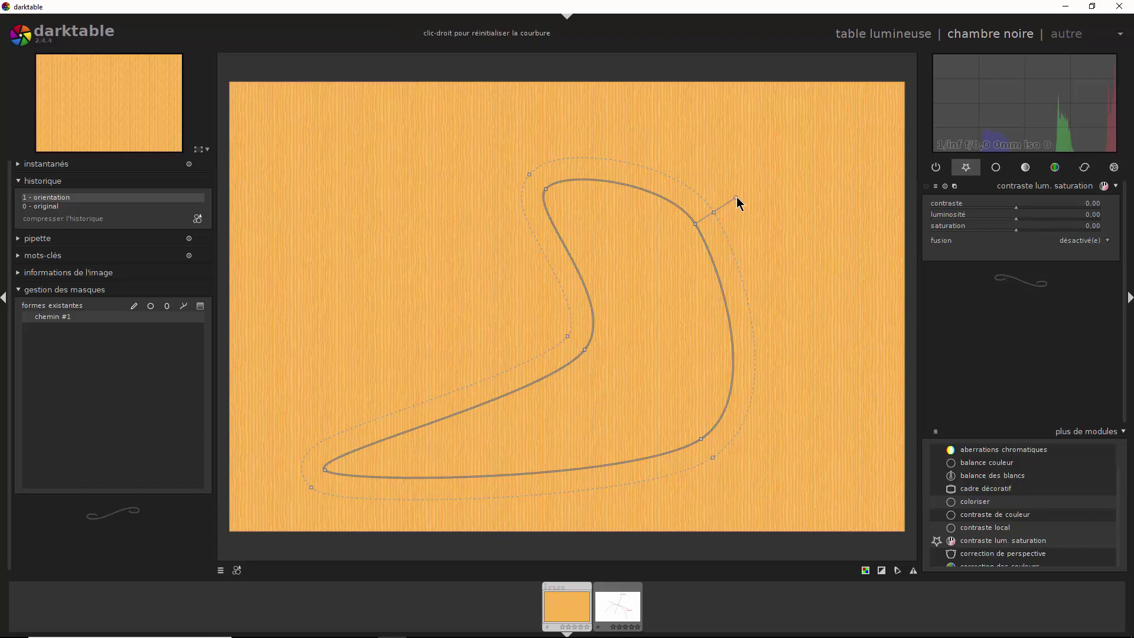
drag(739, 196, 797, 157)
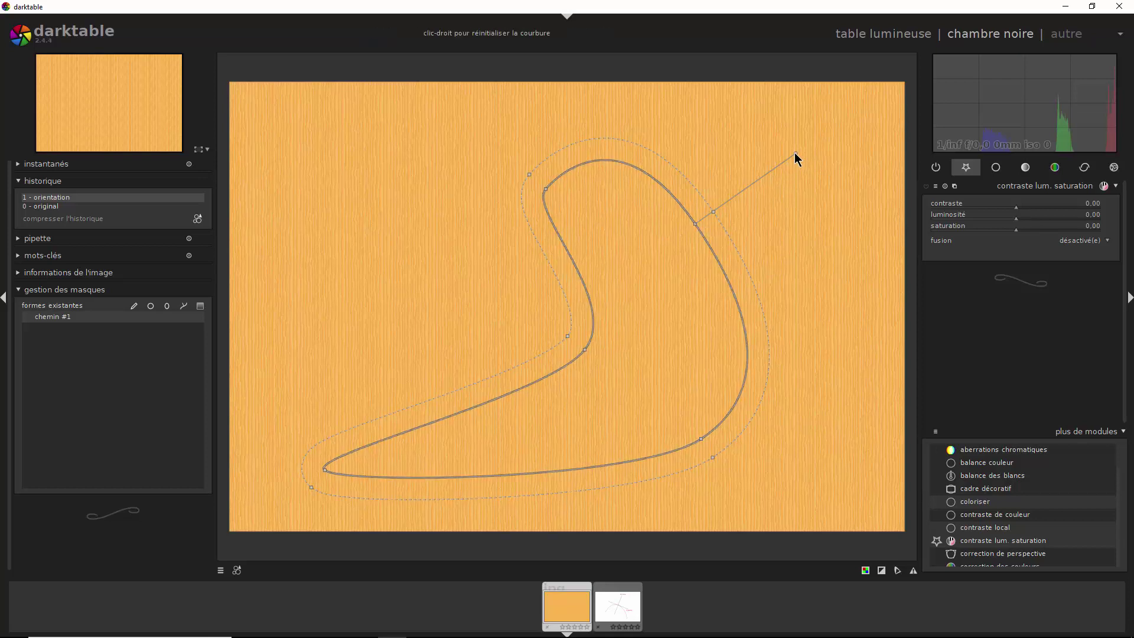
Pull the upper-right node's feather point outward, bring it back near the path, and widen the feathering again
drag(795, 152, 756, 176)
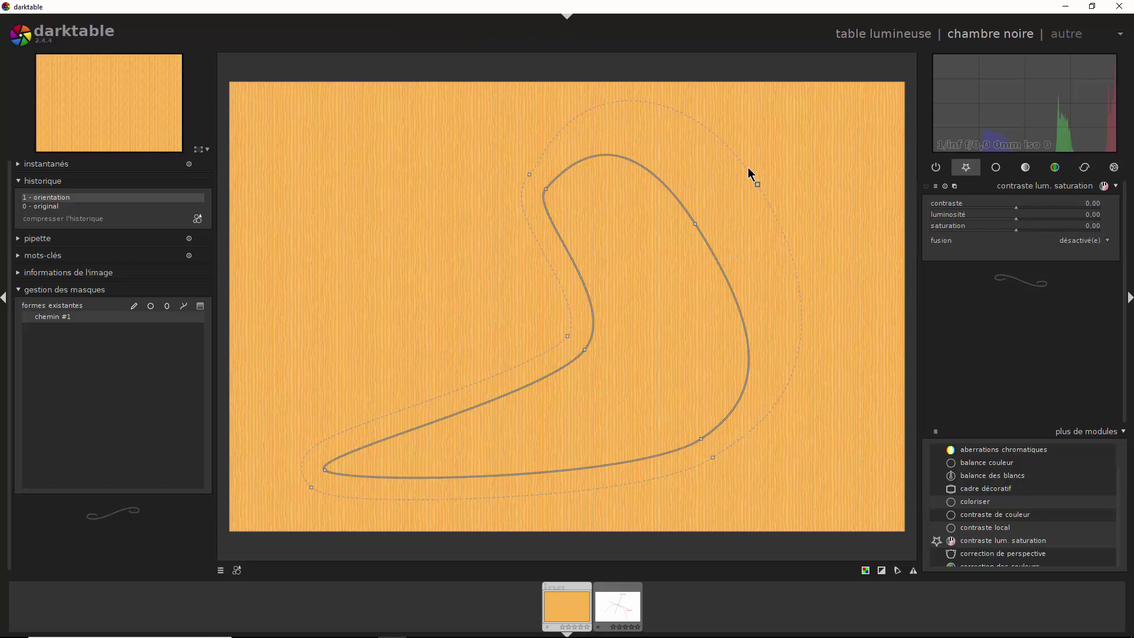
drag(749, 170, 779, 169)
drag(707, 215, 812, 165)
drag(717, 221, 735, 211)
click(695, 225)
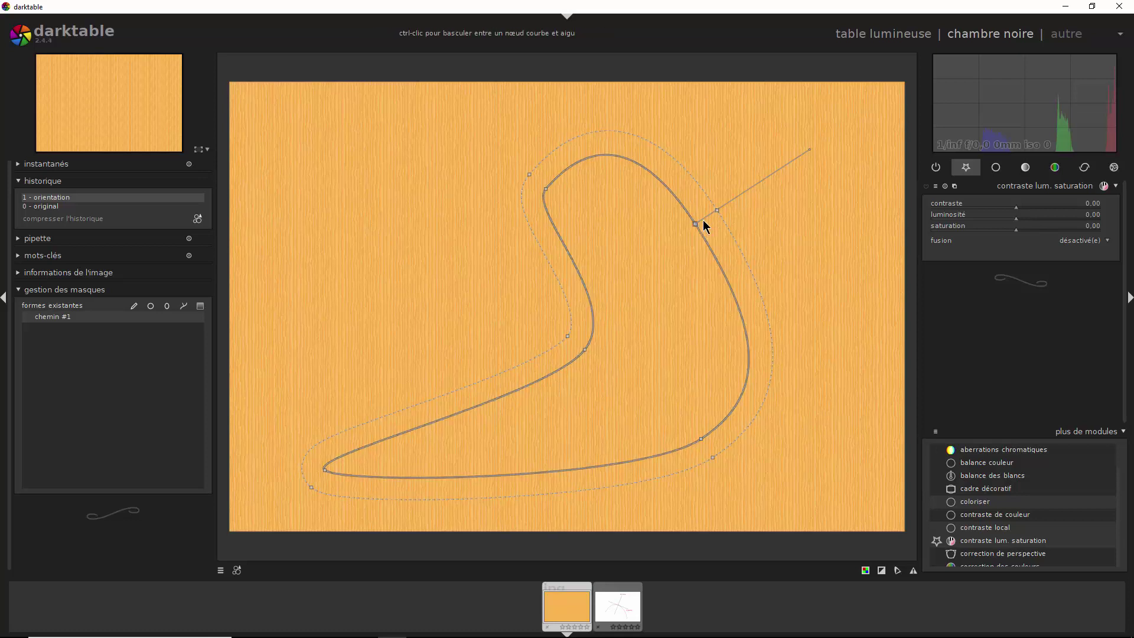
drag(718, 215, 723, 206)
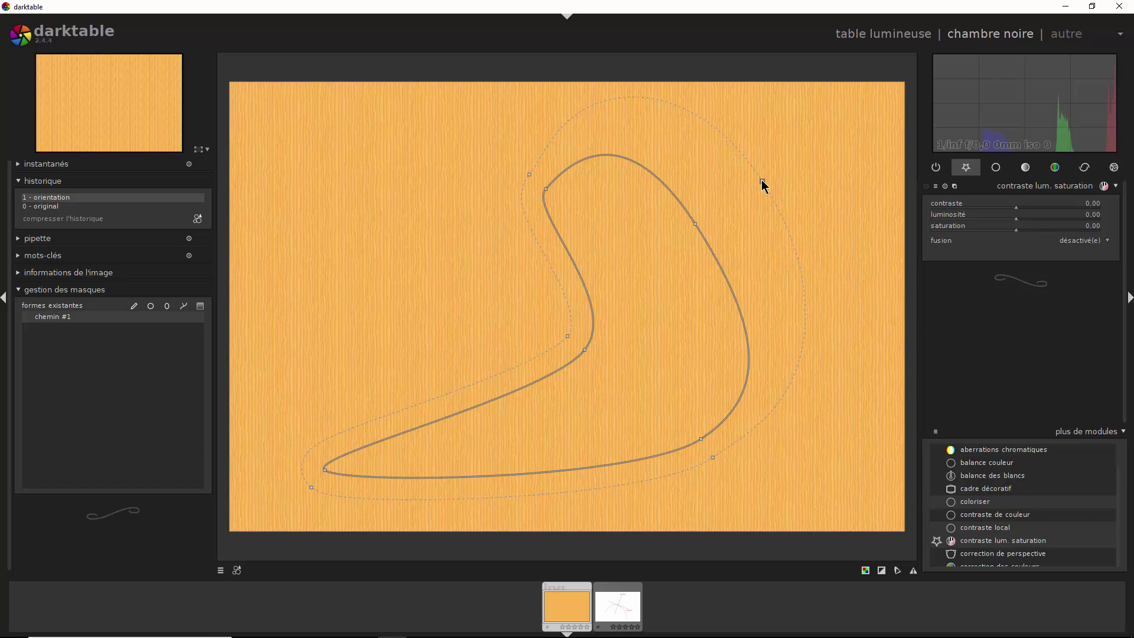
Set the contraste lum. saturation module's blending to masque dessiné, display the mask, and assign the existing shape chemin #1
click(1108, 241)
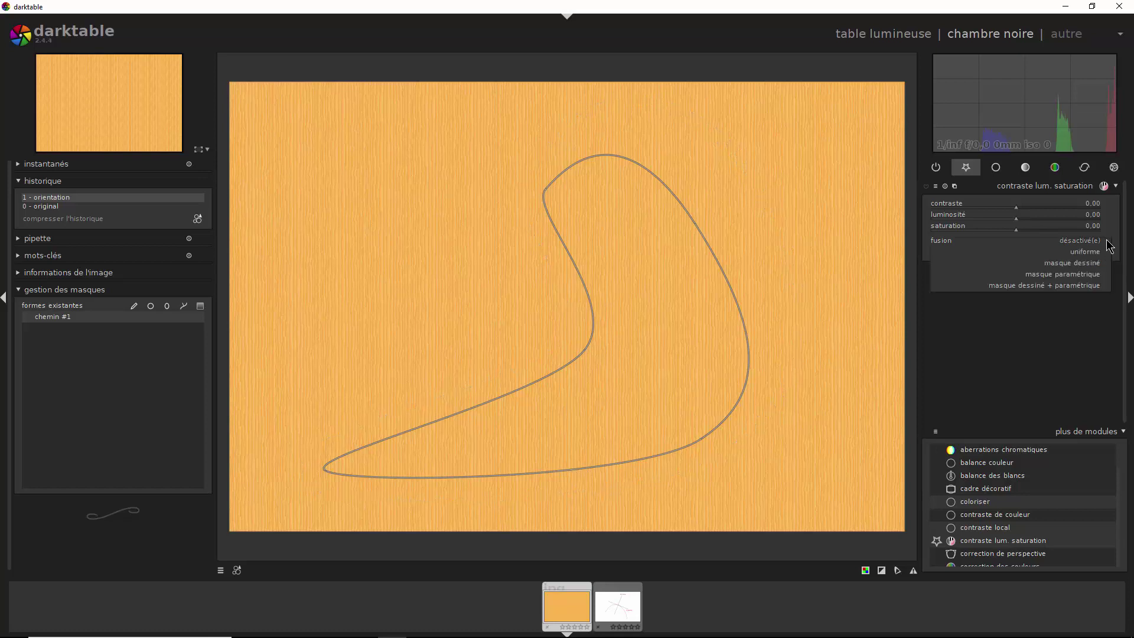
click(1068, 263)
click(1108, 315)
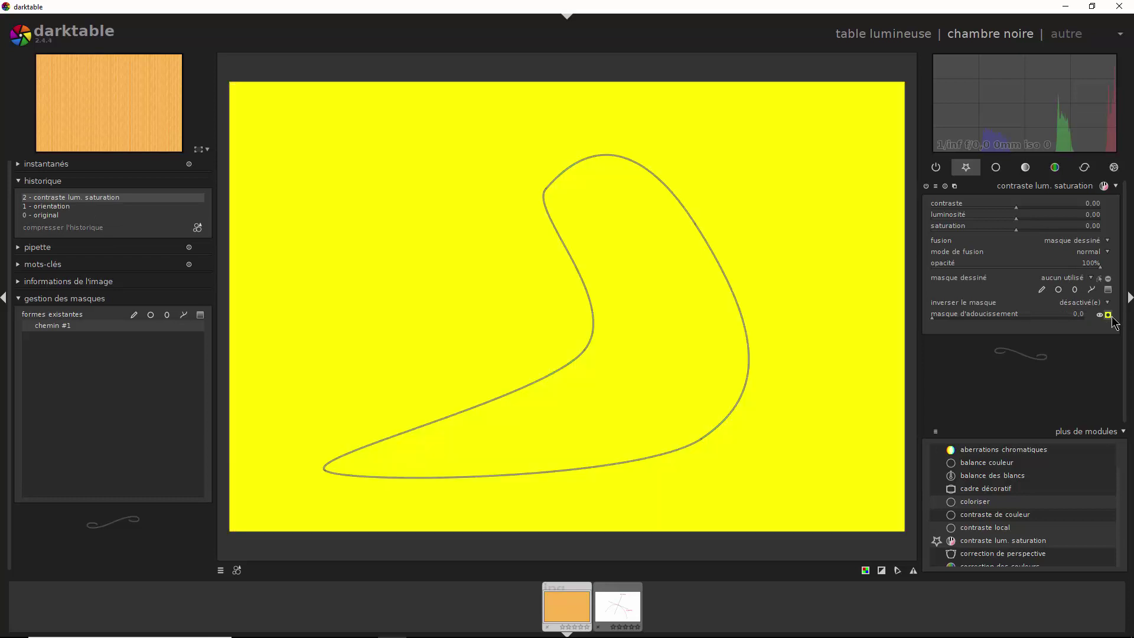
click(1081, 280)
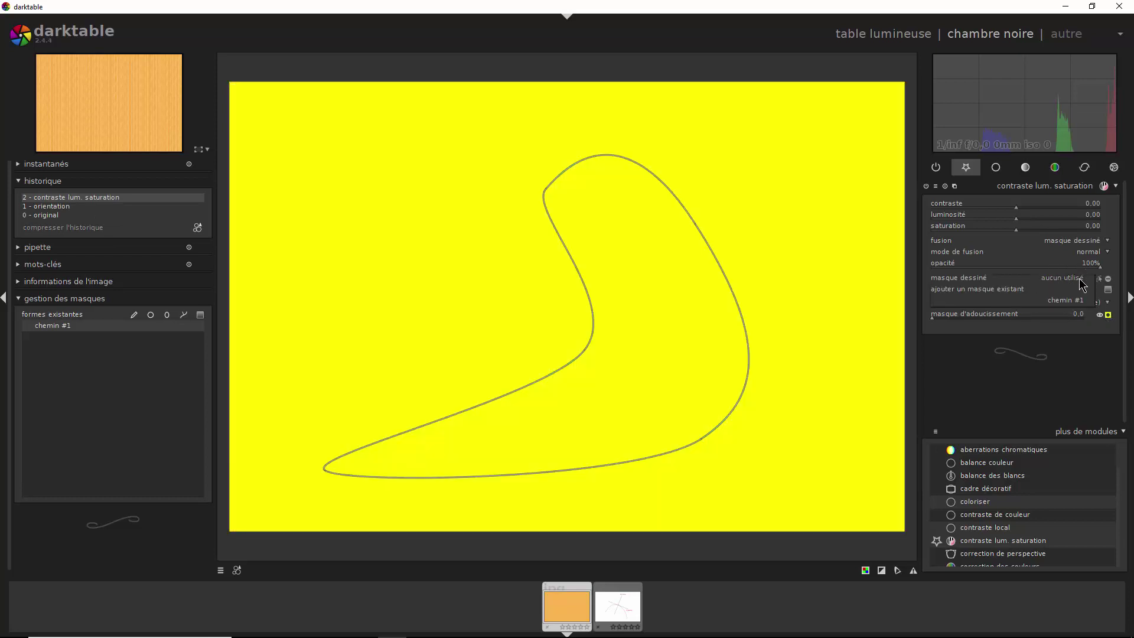
click(1069, 301)
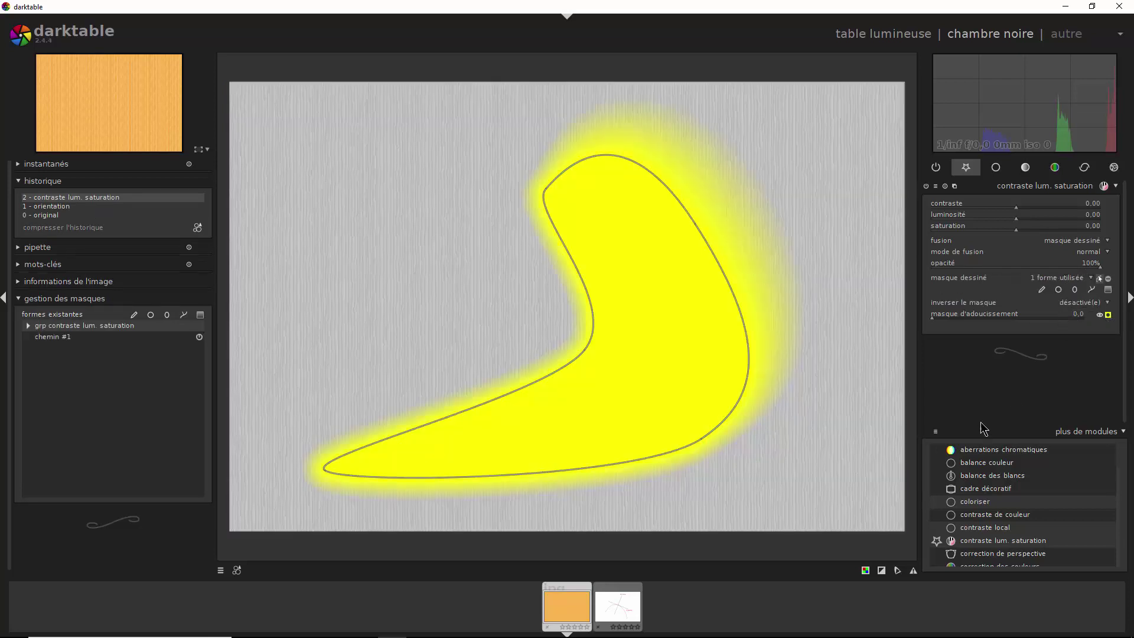
Widen the feathering at the path's upper-right and inner-bend nodes, and lengthen the upper-right node's curvature handle
mouse_move(714, 261)
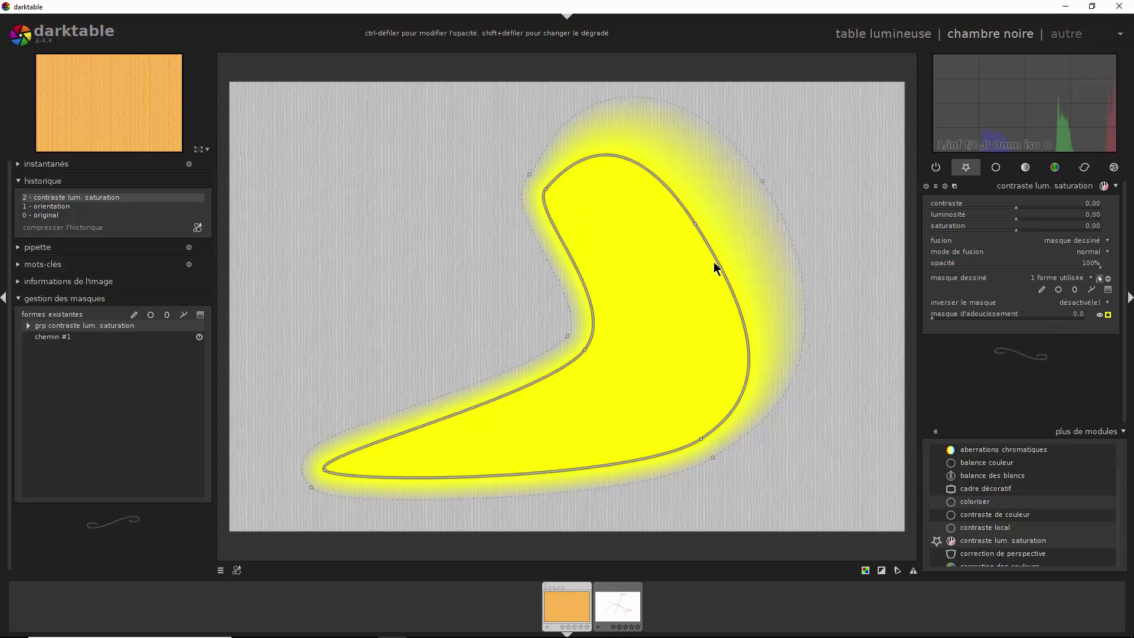
click(696, 225)
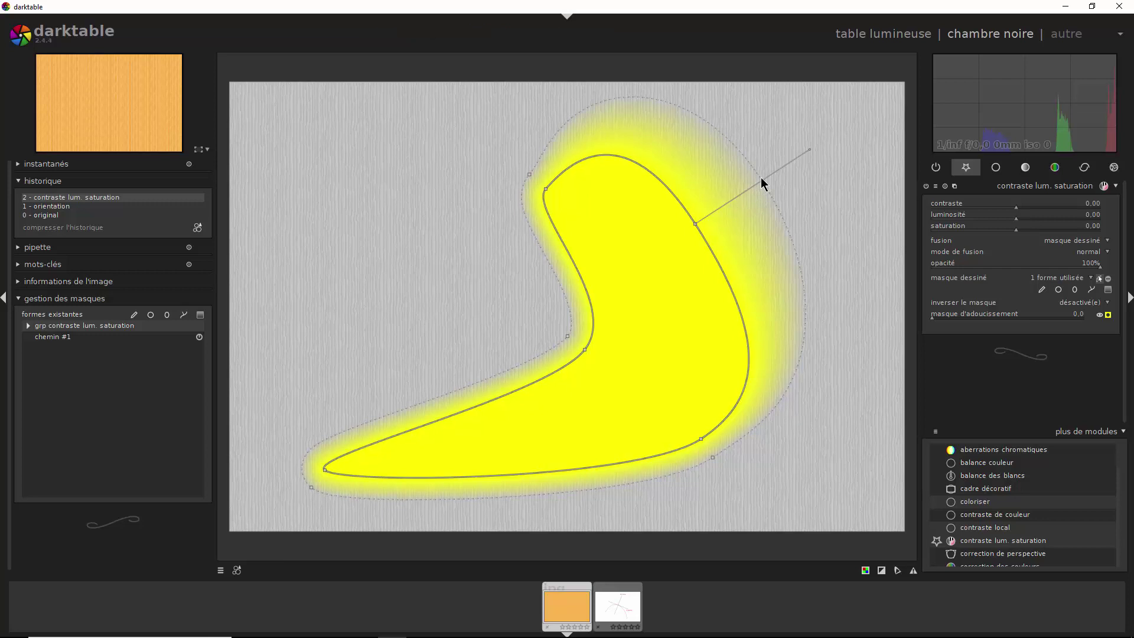
drag(760, 181, 825, 137)
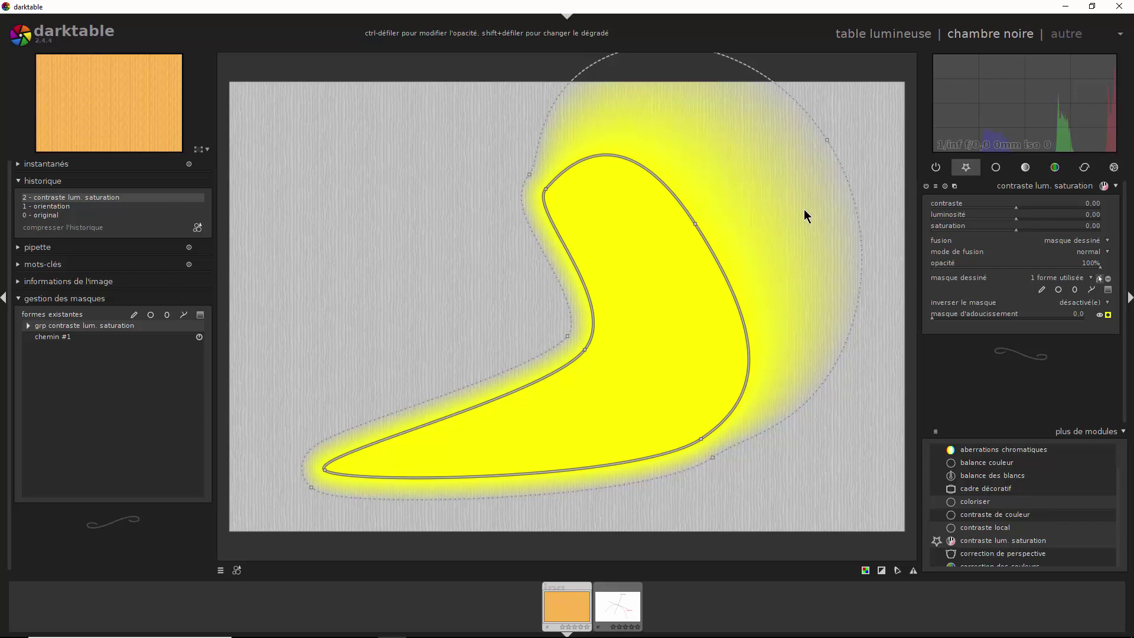
click(695, 225)
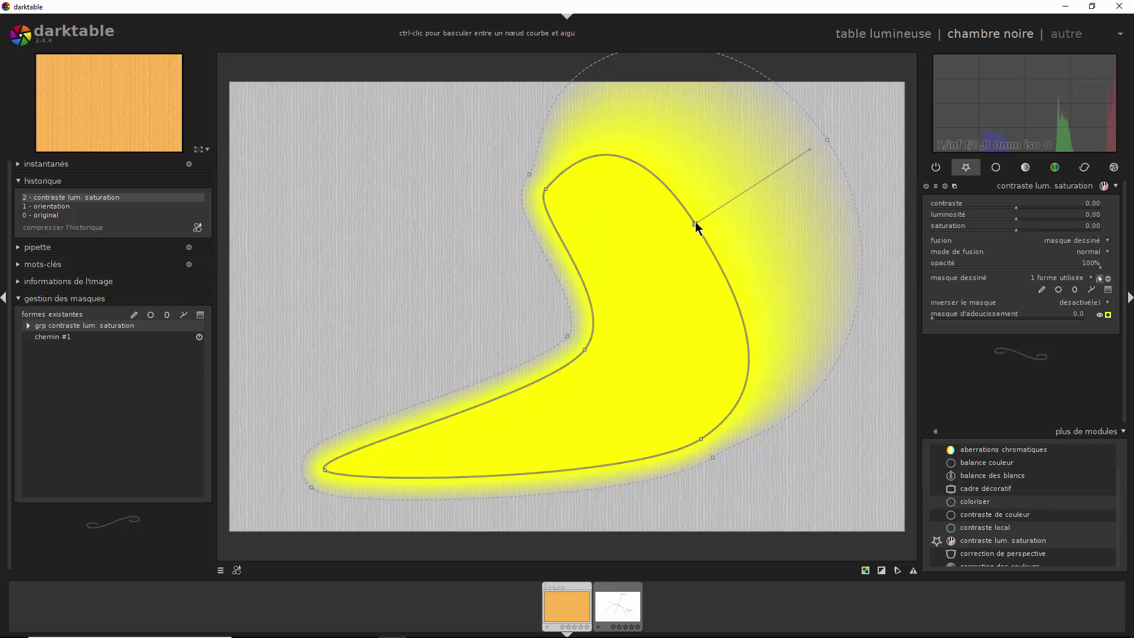
drag(810, 149, 851, 131)
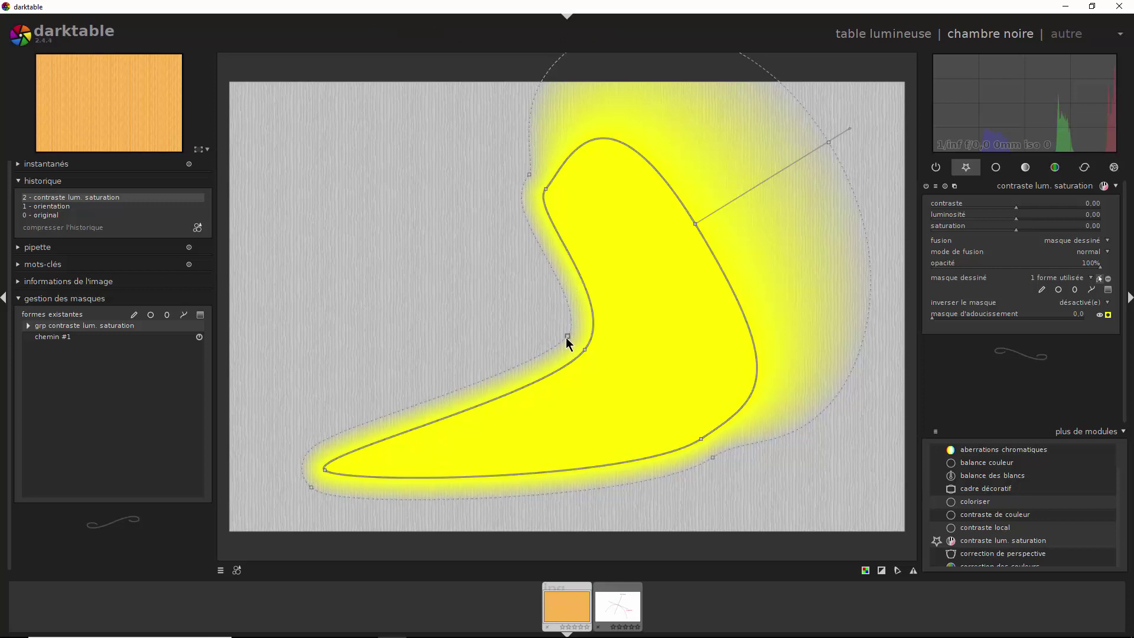
mouse_move(523, 294)
mouse_down()
mouse_move(481, 269)
mouse_move(505, 286)
mouse_up()
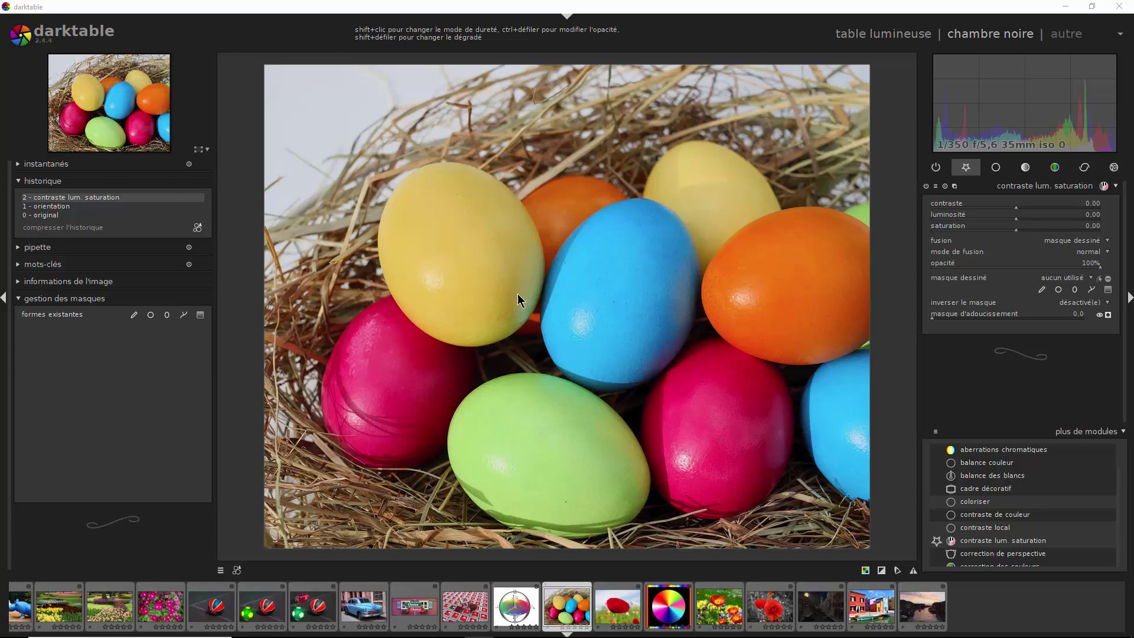
Place an ellipse mask over the large yellow egg in the eggs photo and fit it to the egg's outline
click(167, 315)
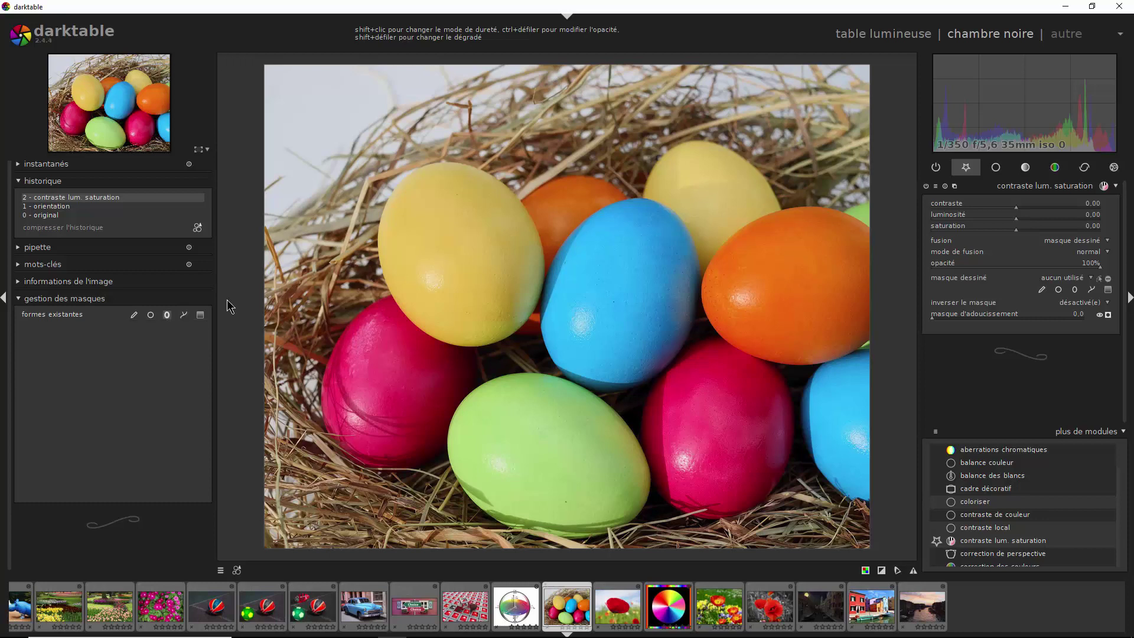
click(458, 255)
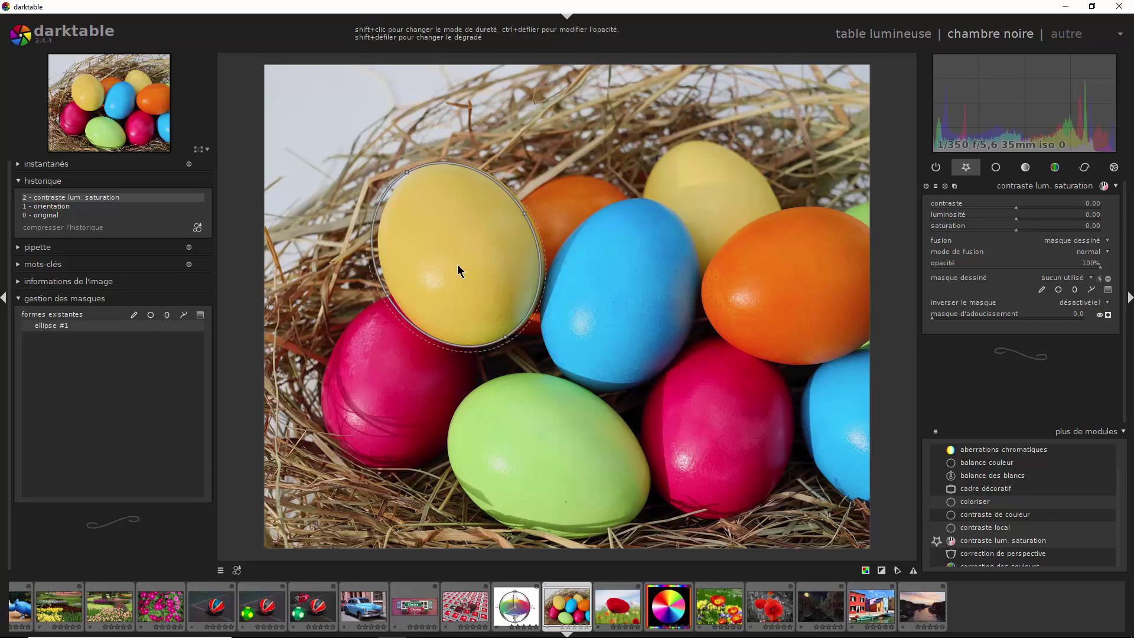
drag(458, 261, 463, 261)
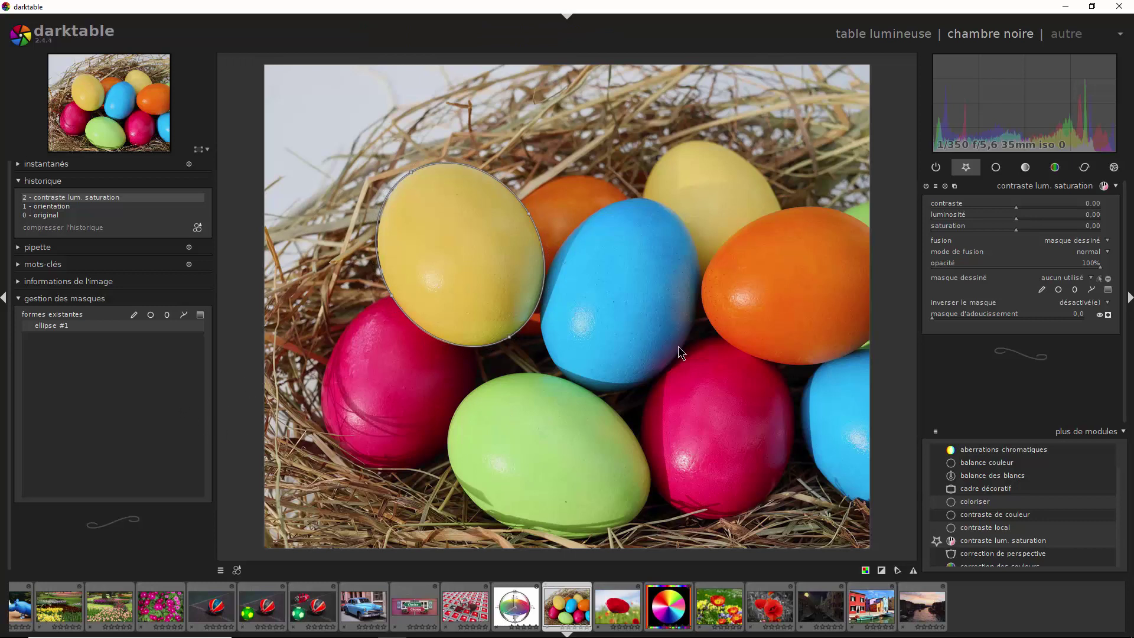
Display the mask overlay and assign ellipse #1 as the drawn mask of contraste lum. saturation
click(1108, 315)
click(1072, 282)
click(1062, 300)
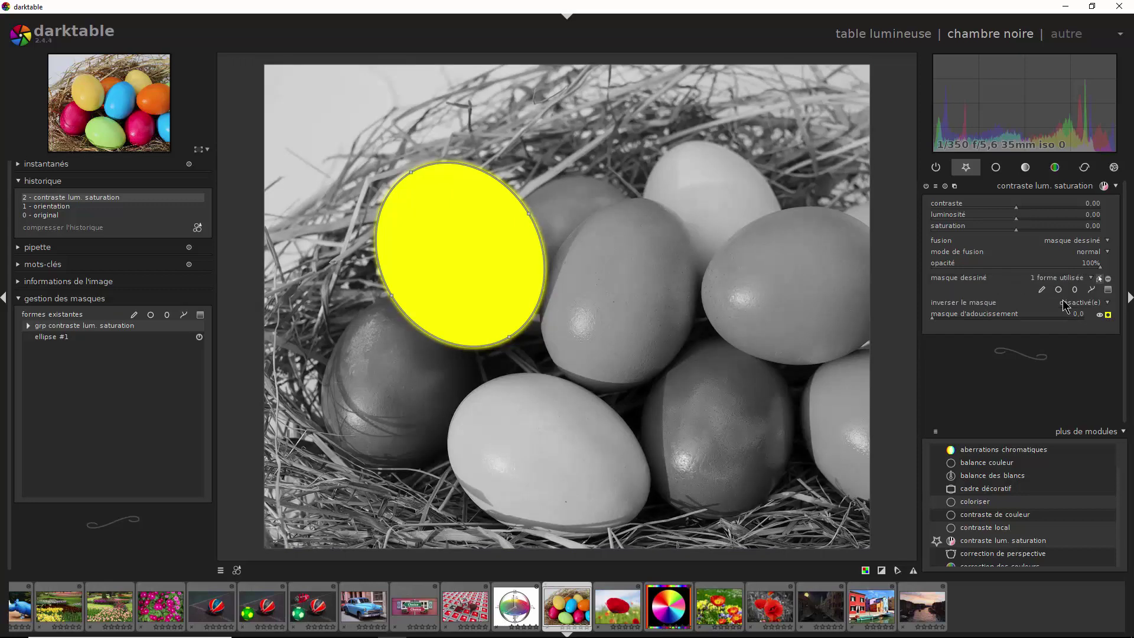
With the mask overlay off, set the masked egg's saturation to -1.00 and its luminosité to 0.22
click(1108, 315)
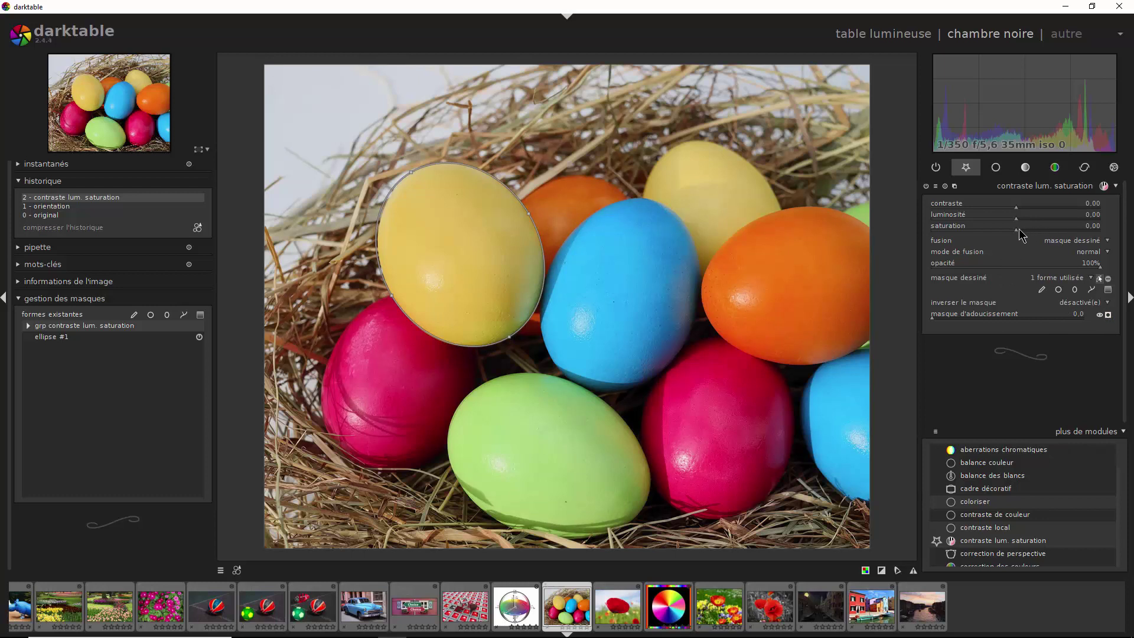
drag(1017, 231, 926, 253)
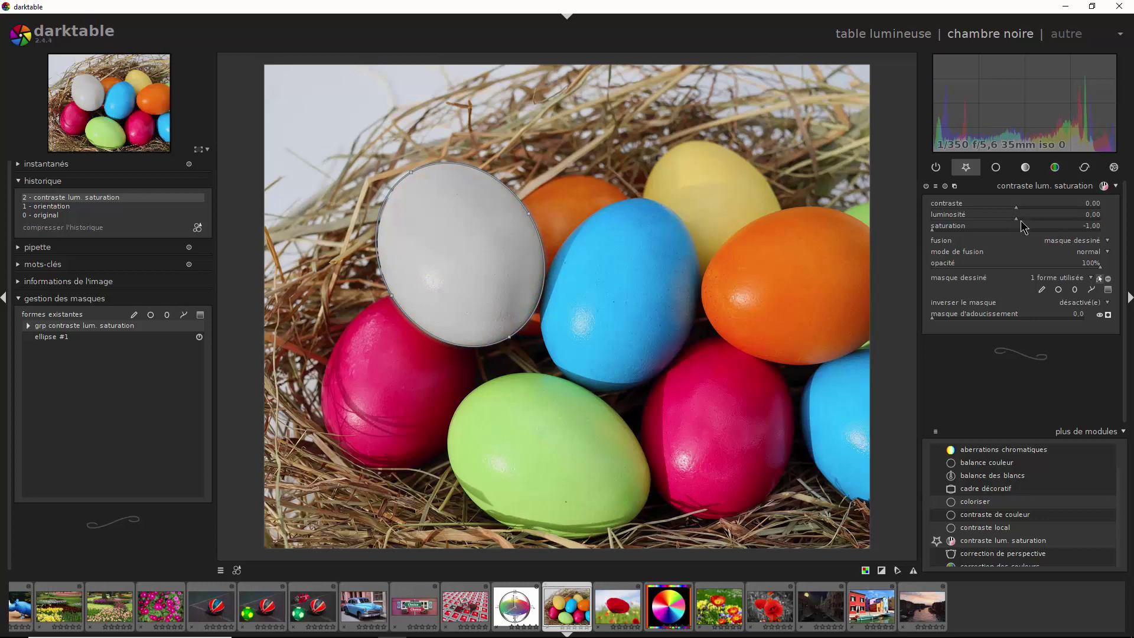
drag(1016, 220, 1035, 221)
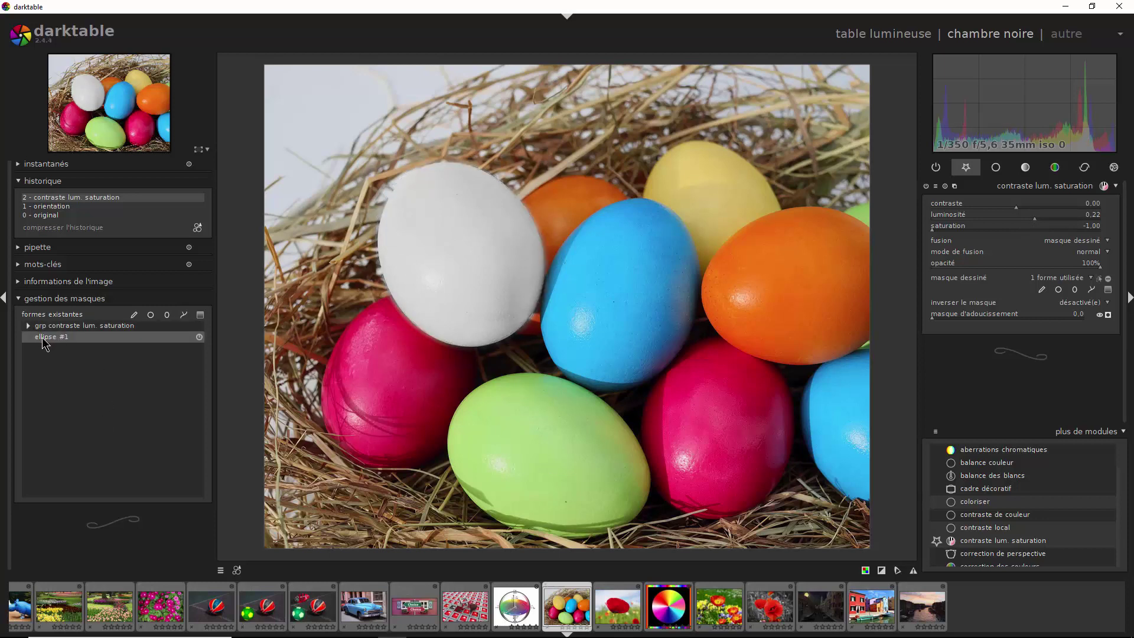
Rename the ellipse #1 shape as oeuf blanc in the mask manager
click(80, 328)
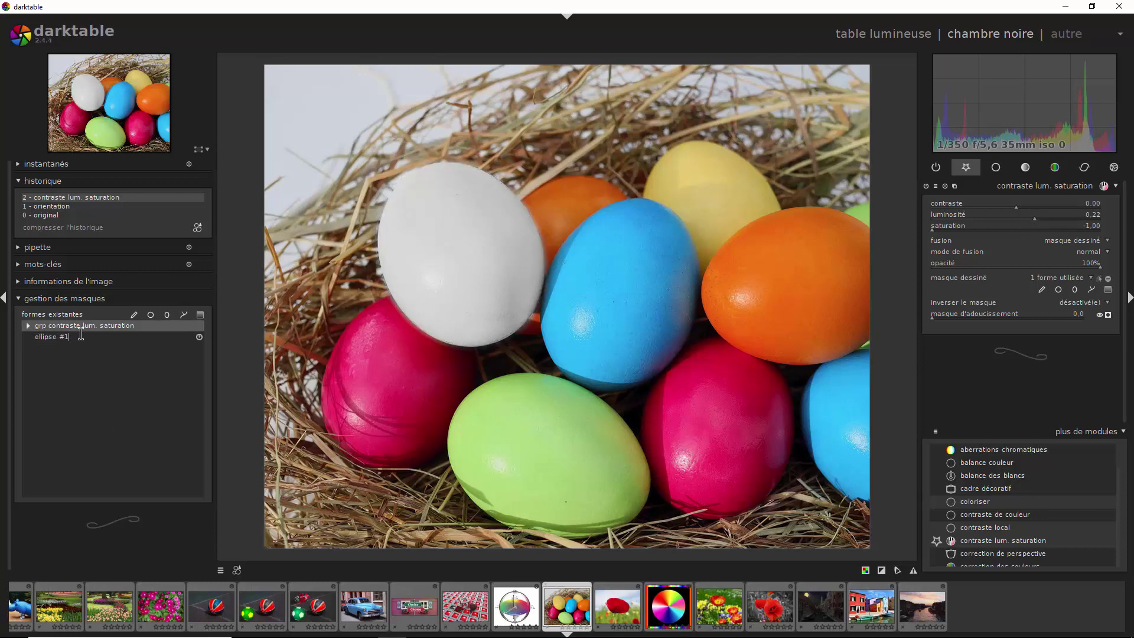
double_click(21, 338)
text(oeu)
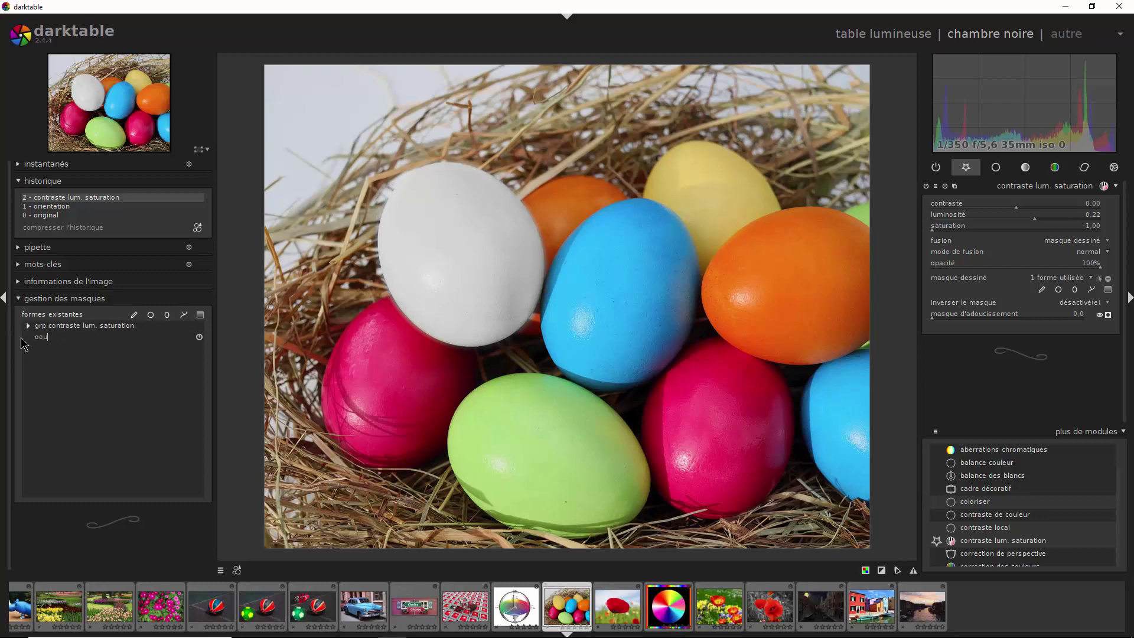
text(f blanc)
key(Return)
Collapse the contraste lum. saturation module and create a new instance of it
scroll(1004, 455, down, 1)
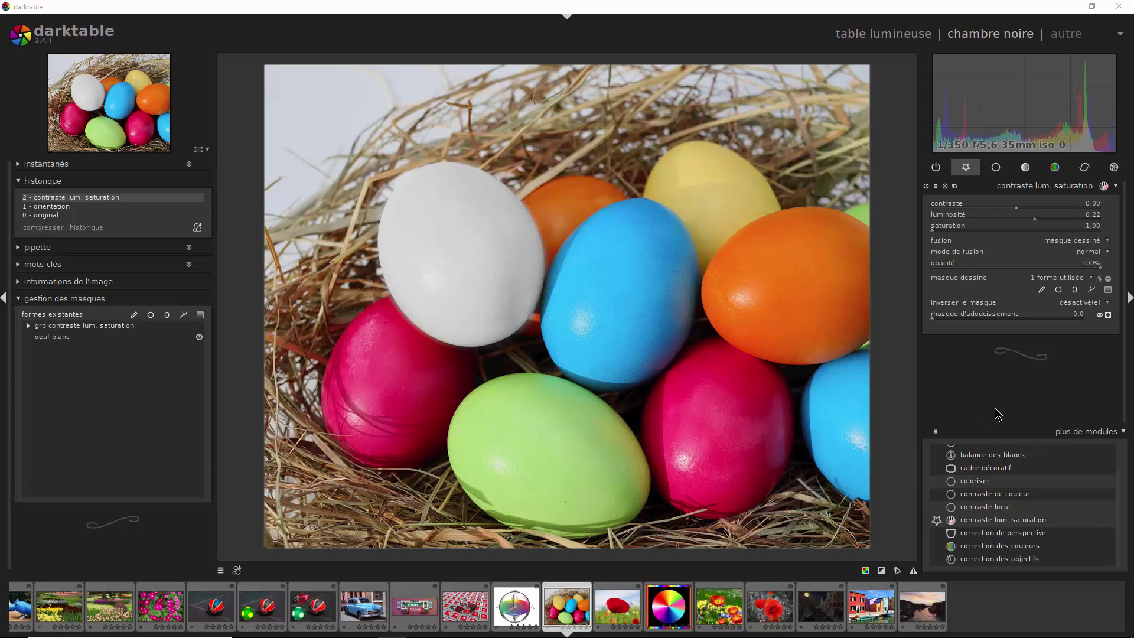
click(1116, 186)
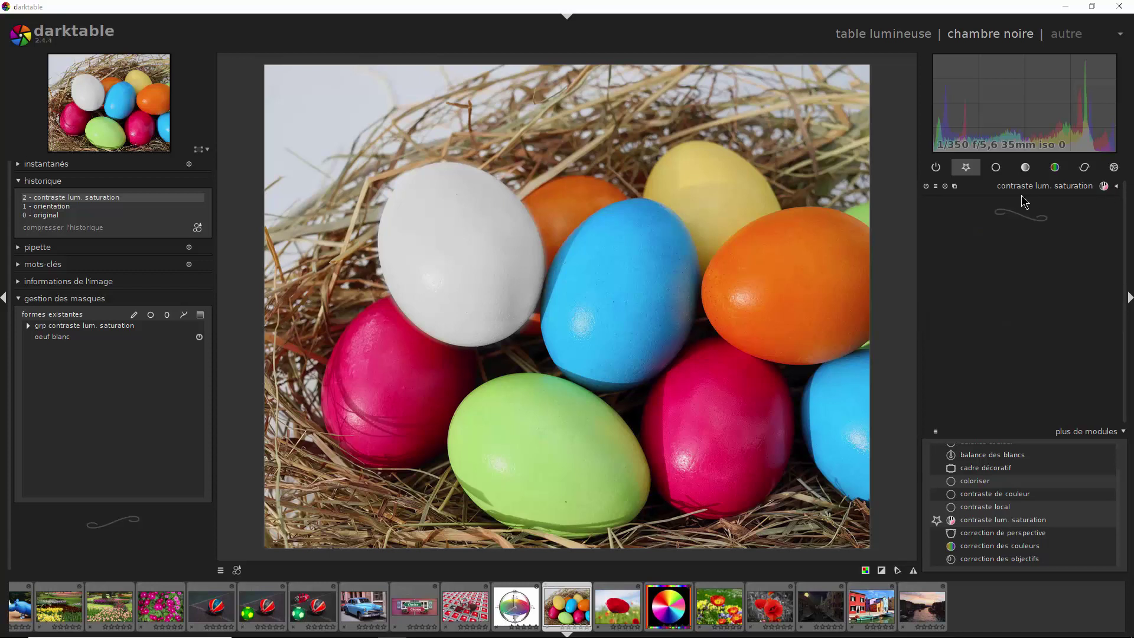
click(957, 190)
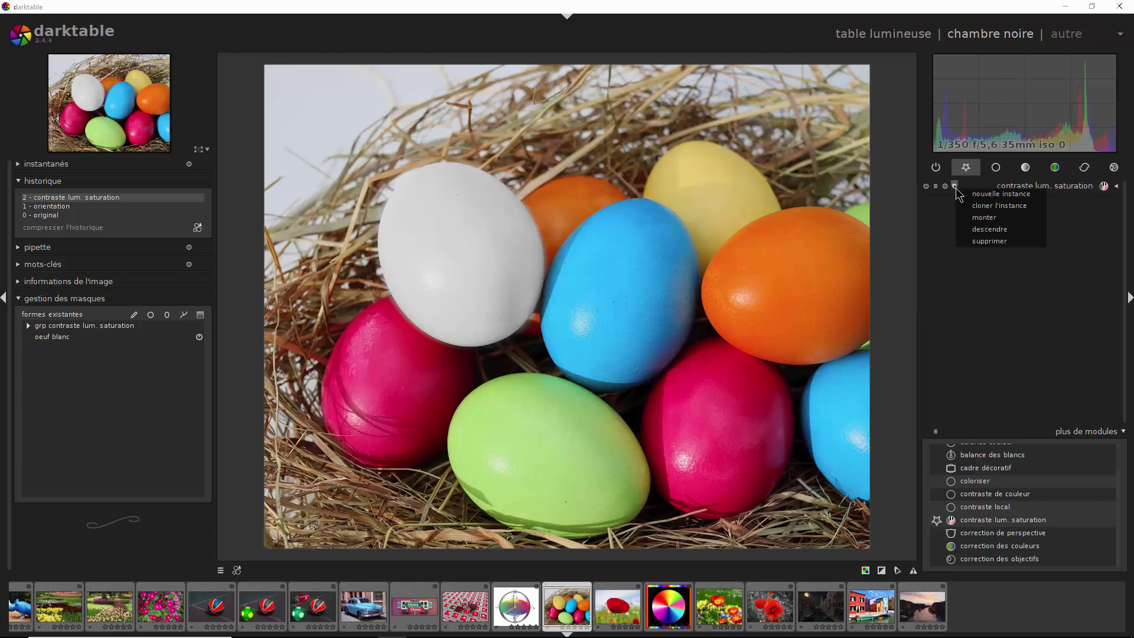
click(1003, 195)
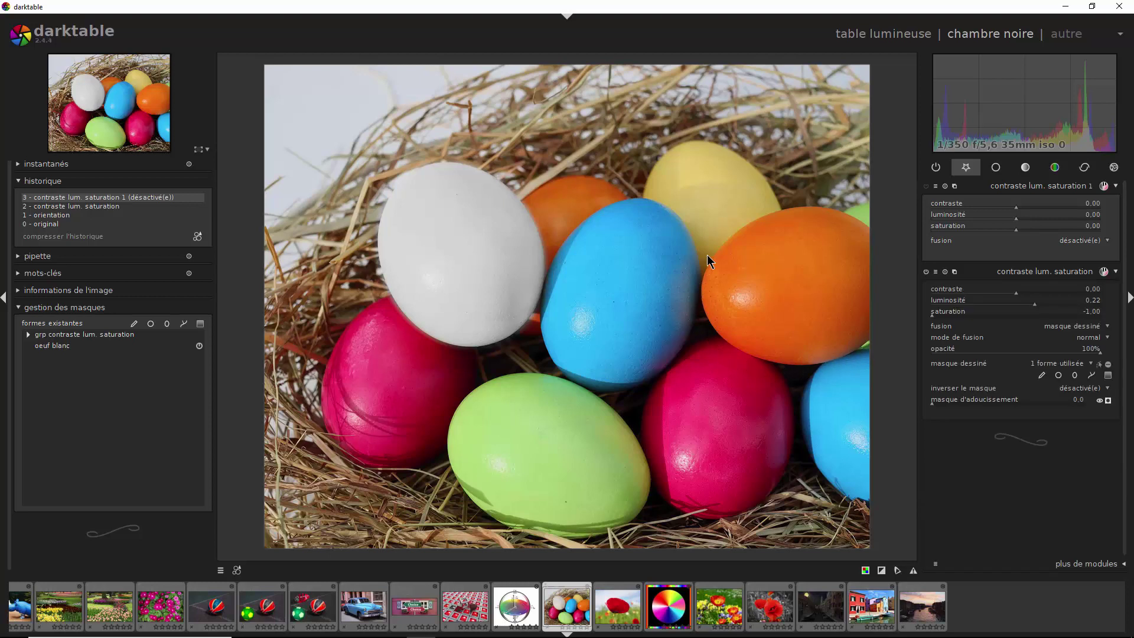
Start a path mask along the orange egg's upper edge, placing sharp nodes where the egg meets the photo's right border
click(184, 324)
click(715, 252)
click(743, 229)
click(781, 210)
click(819, 208)
click(850, 215)
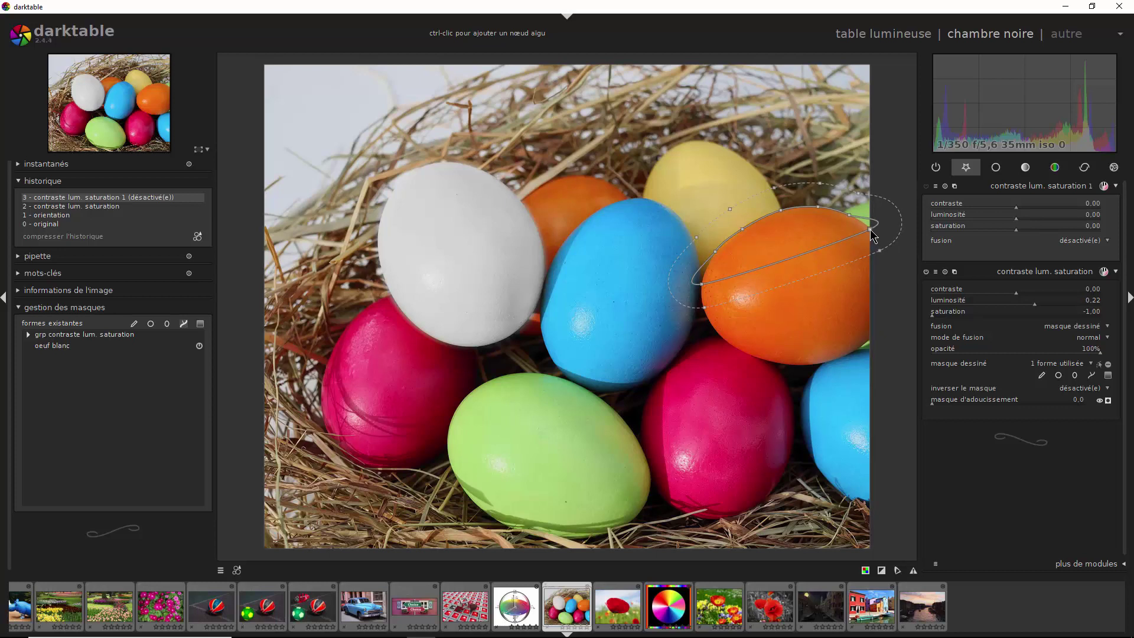
click(871, 231)
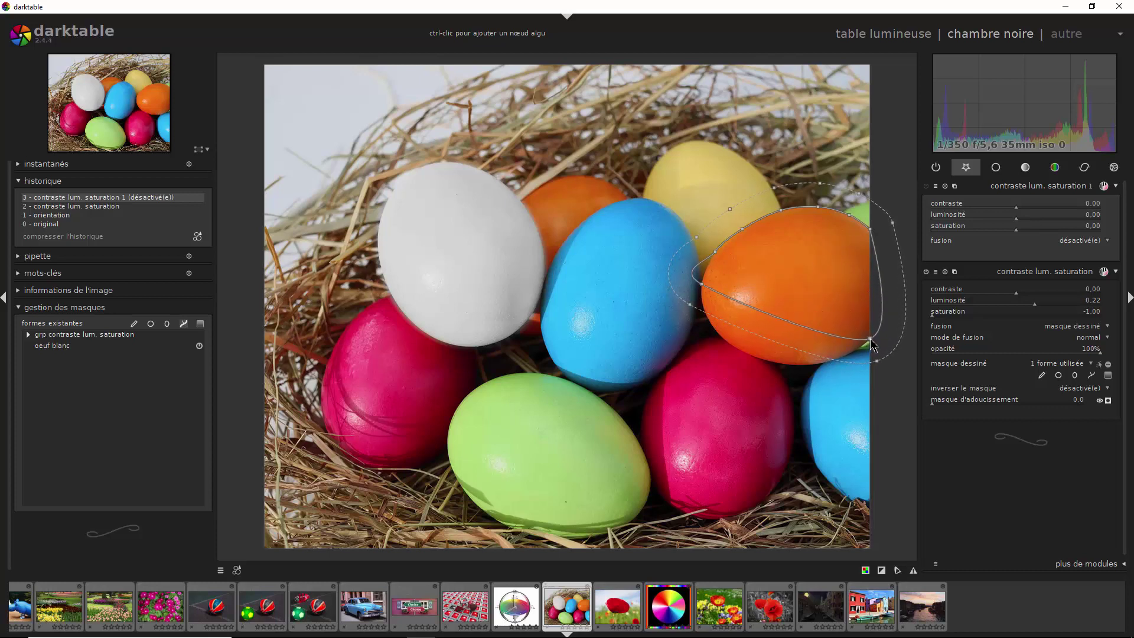
ctrl+click(871, 340)
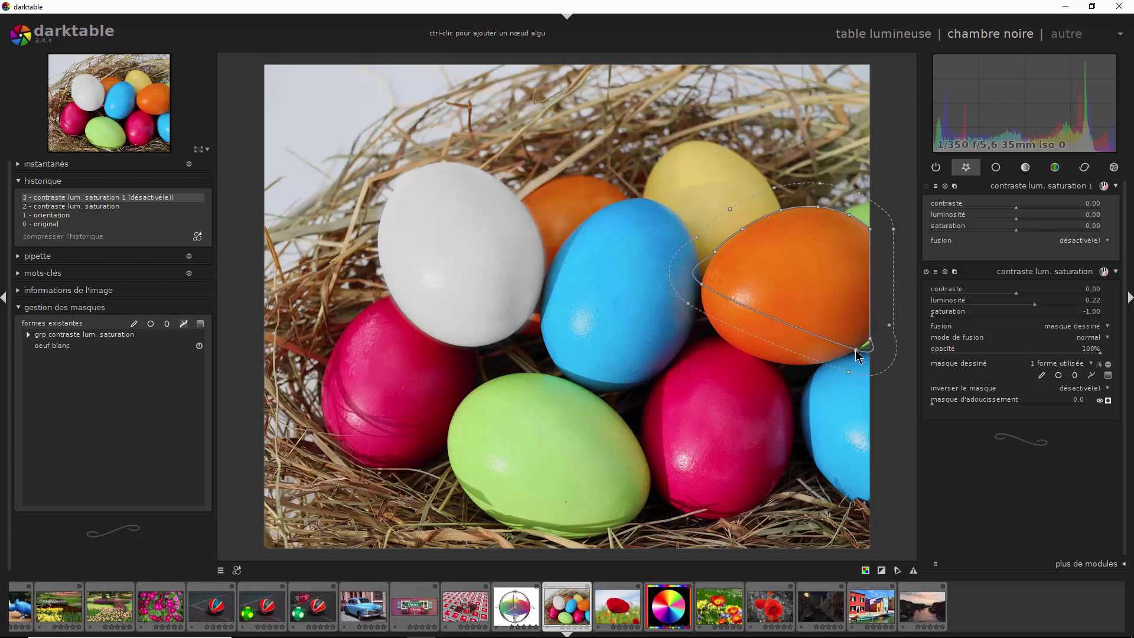
Continue the path with smooth nodes along the orange egg's lower edge and close it around the egg
click(857, 352)
click(827, 362)
click(792, 364)
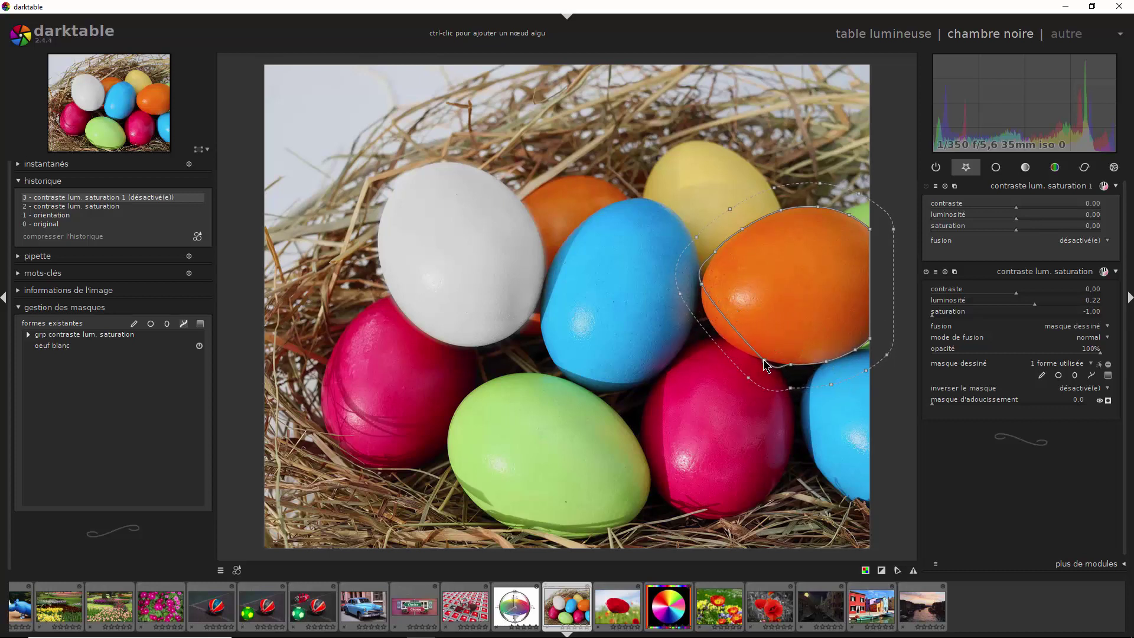
click(762, 360)
click(737, 349)
click(714, 331)
right_click(703, 311)
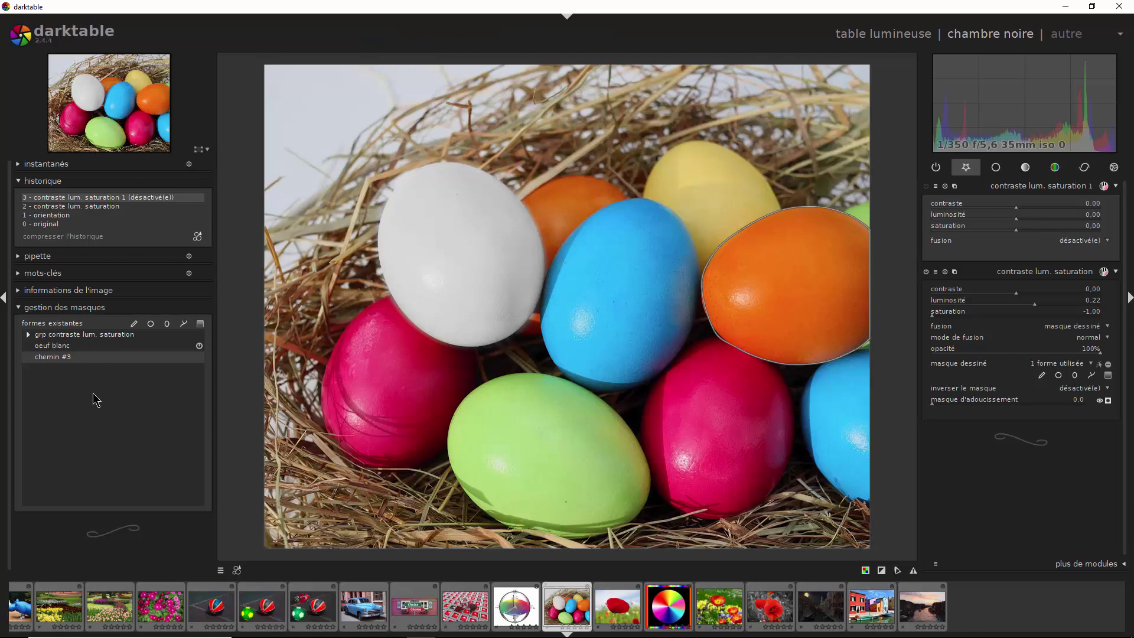
Adjust the nodes along the path's left and lower-left contour so it follows the orange egg's edge more closely
click(208, 151)
click(222, 190)
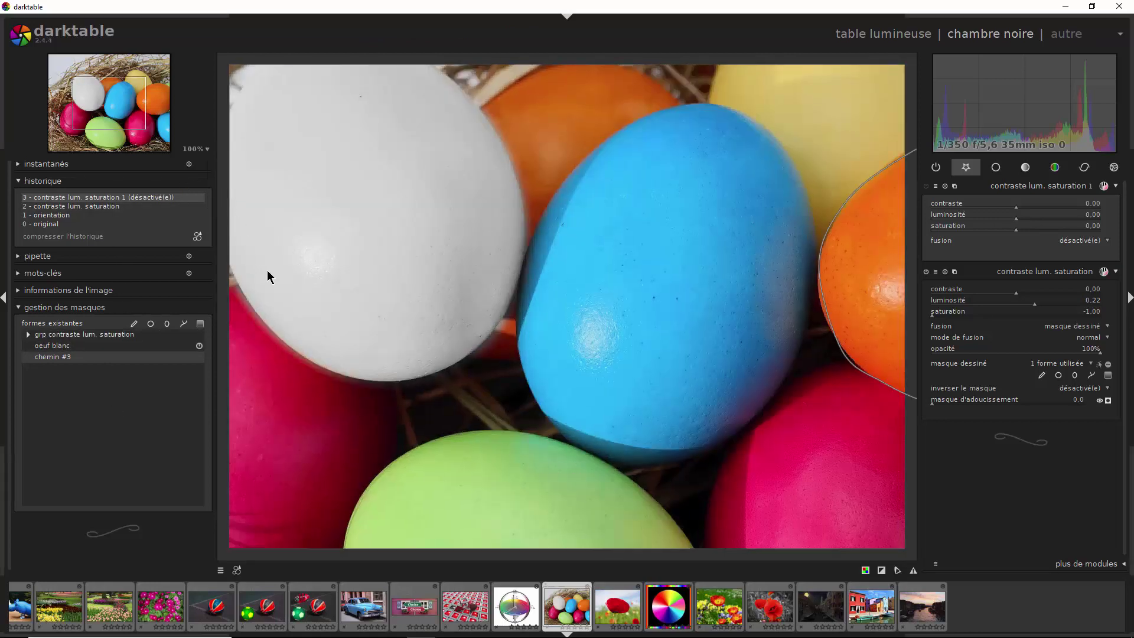
drag(108, 112, 147, 98)
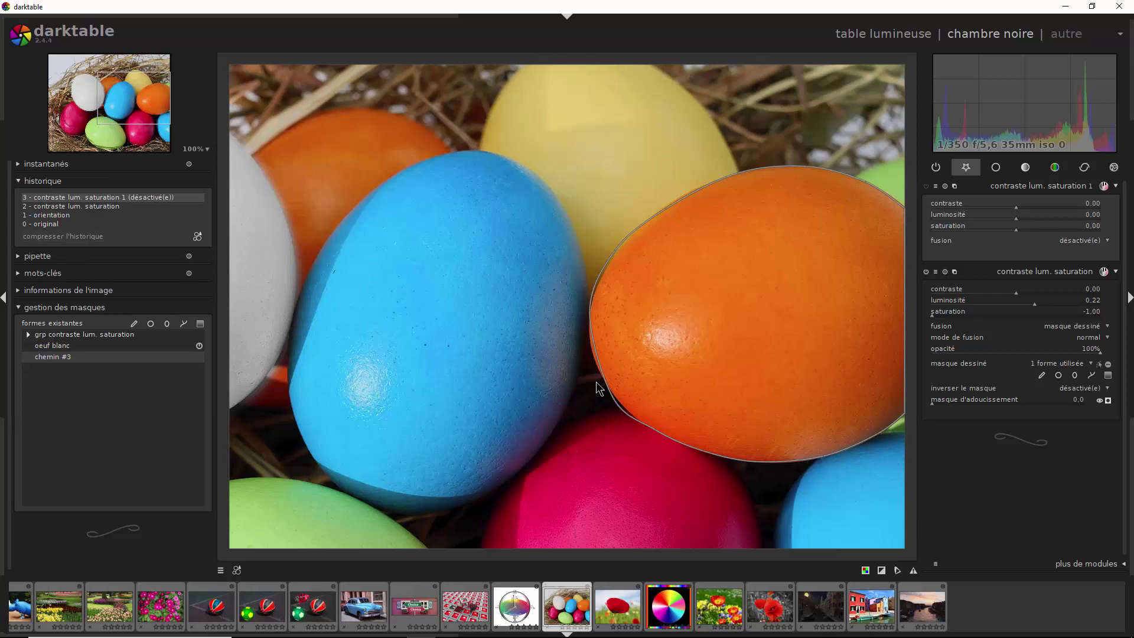
mouse_move(782, 242)
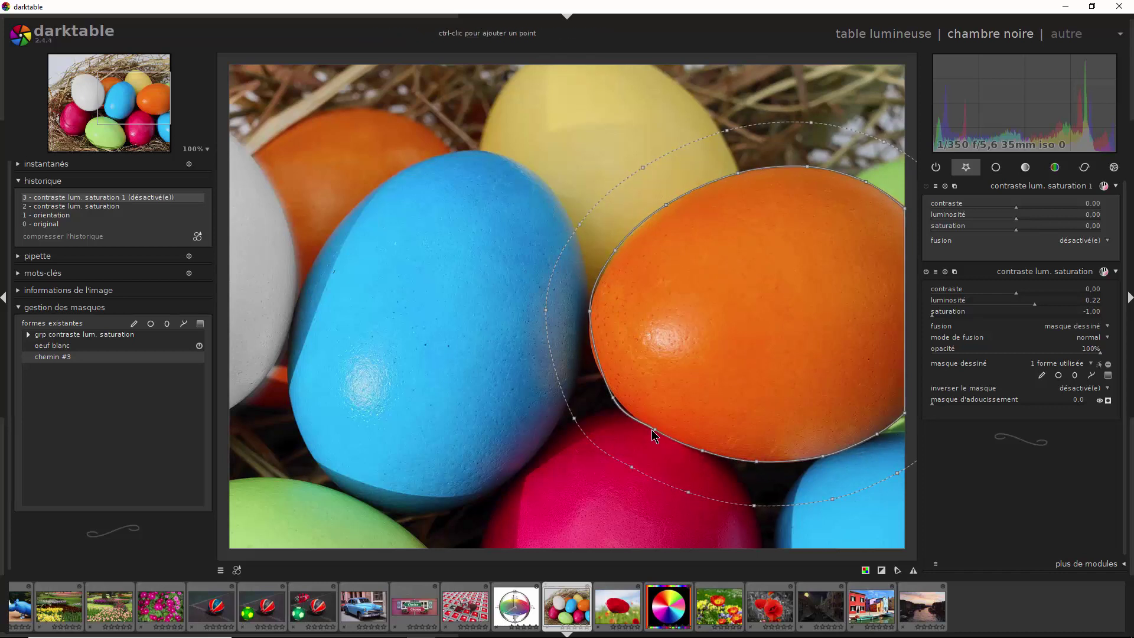
drag(651, 430, 655, 431)
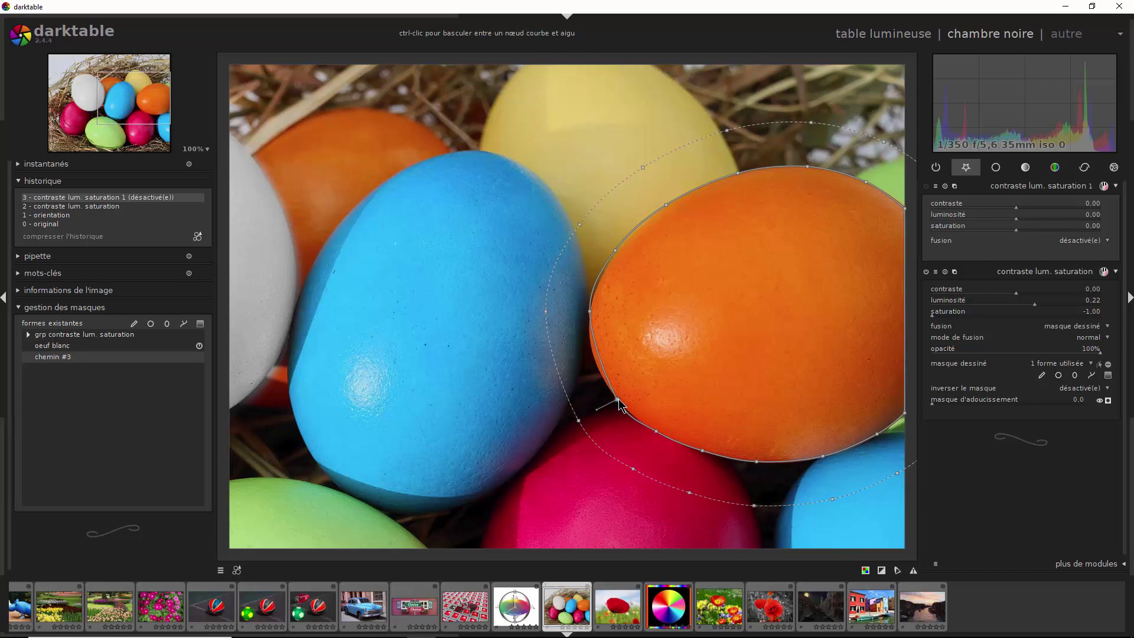
mouse_move(617, 398)
mouse_down()
mouse_move(608, 406)
mouse_move(610, 389)
mouse_up()
drag(590, 313, 589, 324)
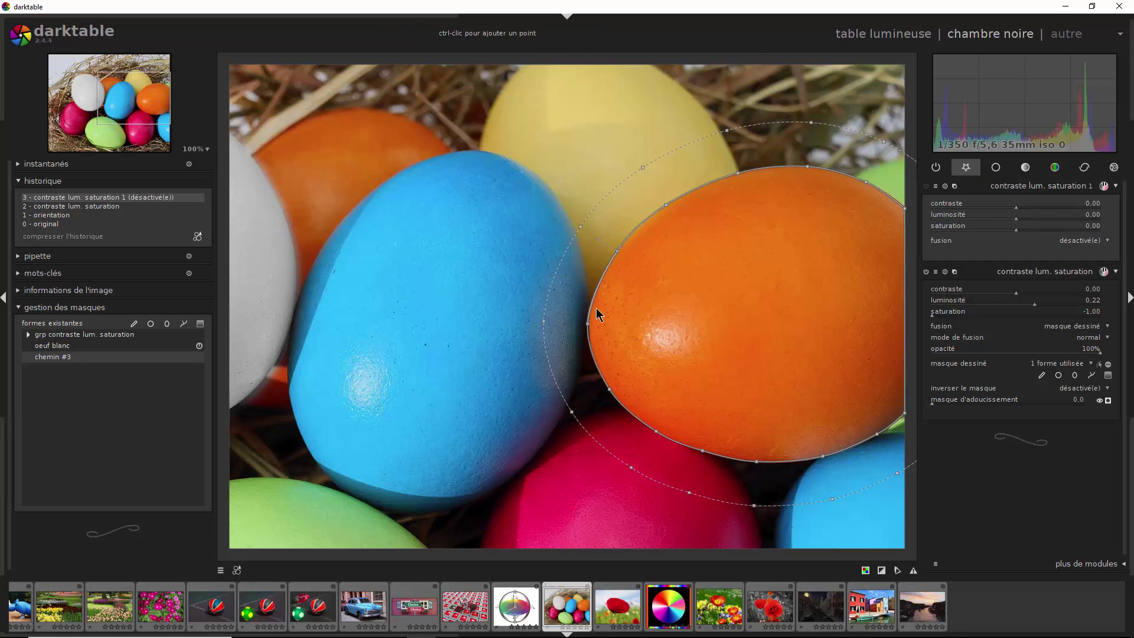
drag(588, 326, 590, 326)
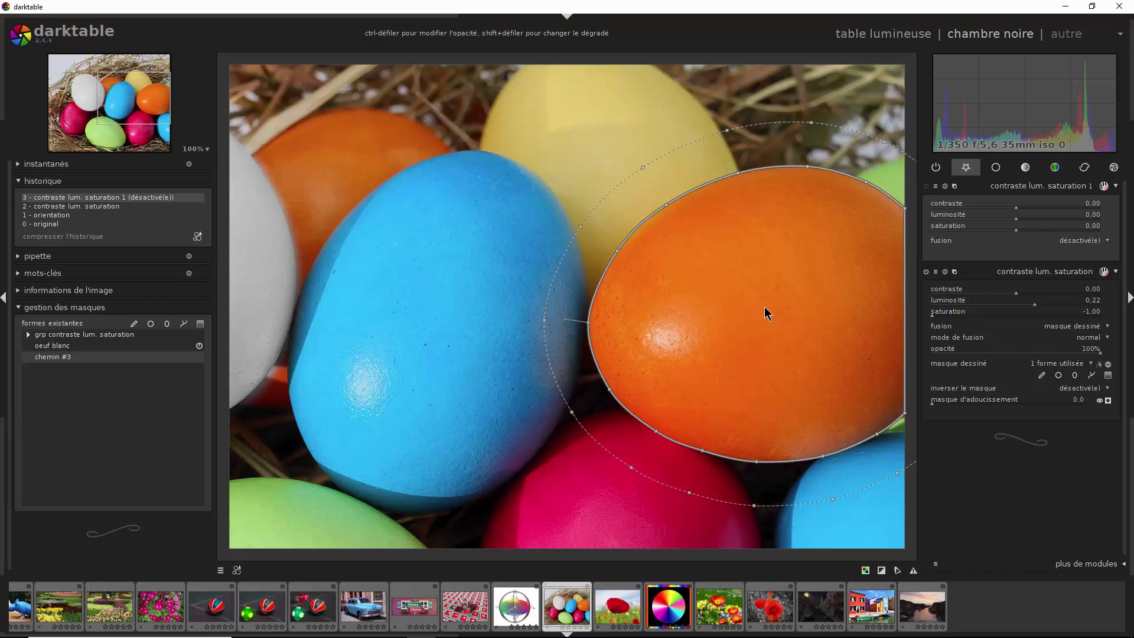
Shrink the feathering of the orange egg's path mask to a very narrow band around the outline
shift+scroll(764, 307, down, 4)
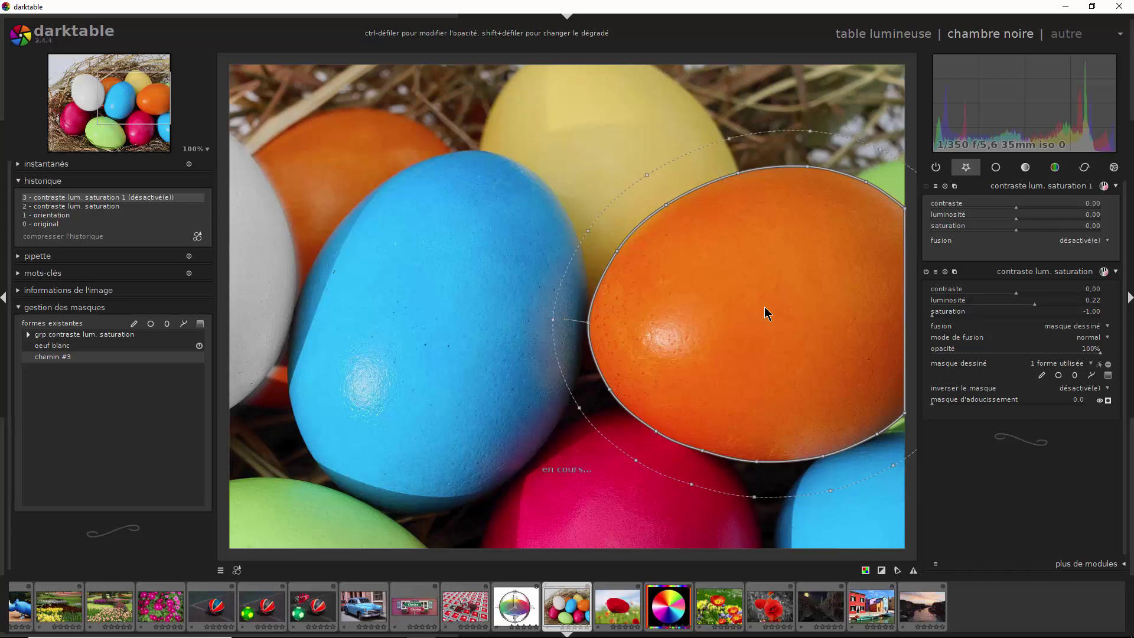
shift+scroll(764, 306, down, 5)
shift+scroll(763, 306, down, 5)
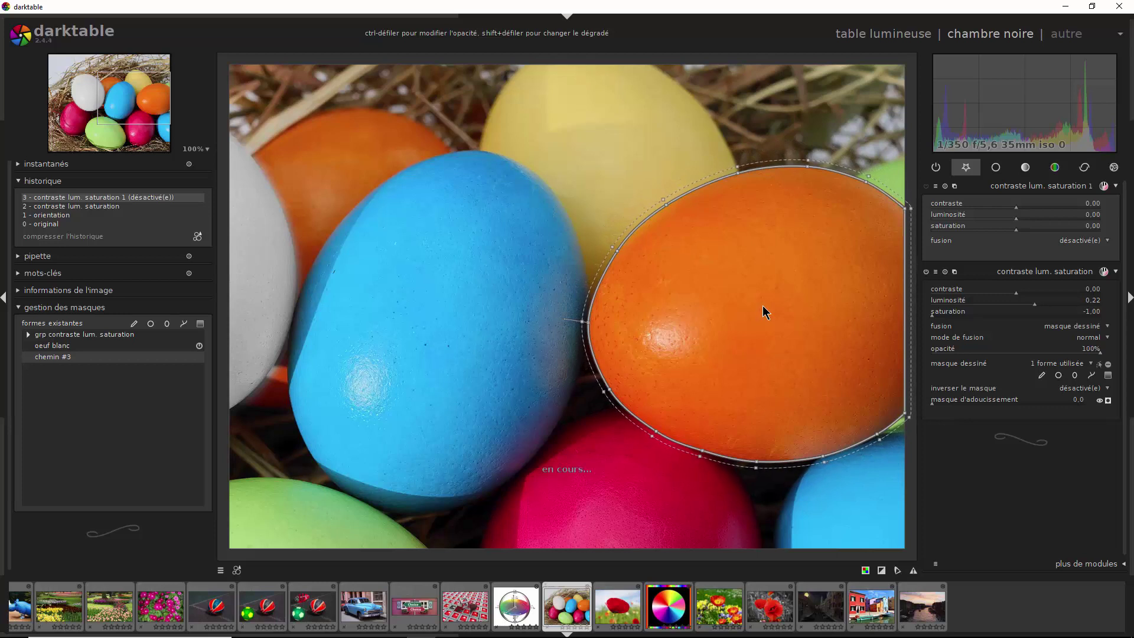
shift+scroll(763, 306, down, 2)
right_click(764, 306)
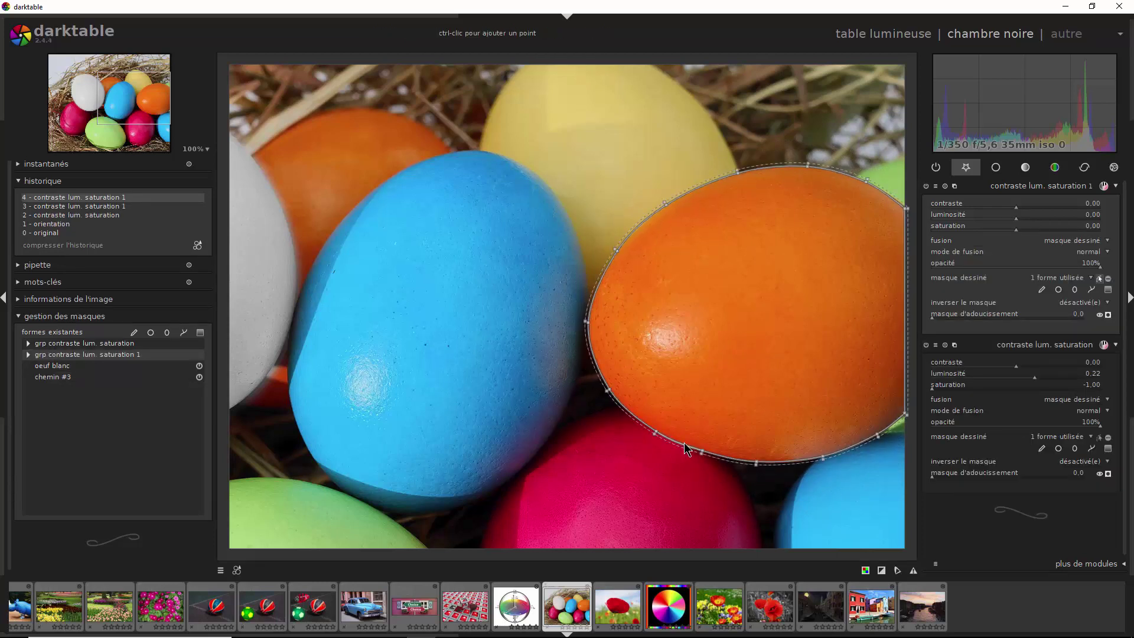
right_click(763, 305)
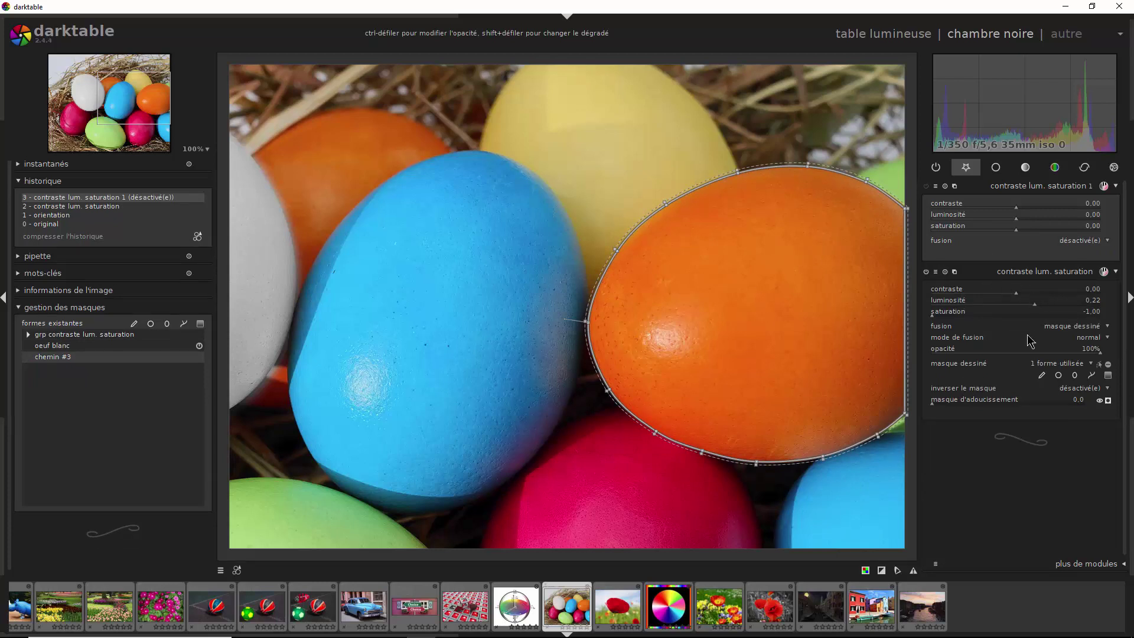
Set the contraste lum. saturation 1 instance's fusion to masque dessiné and assign it the existing chemin #3 shape
click(1085, 242)
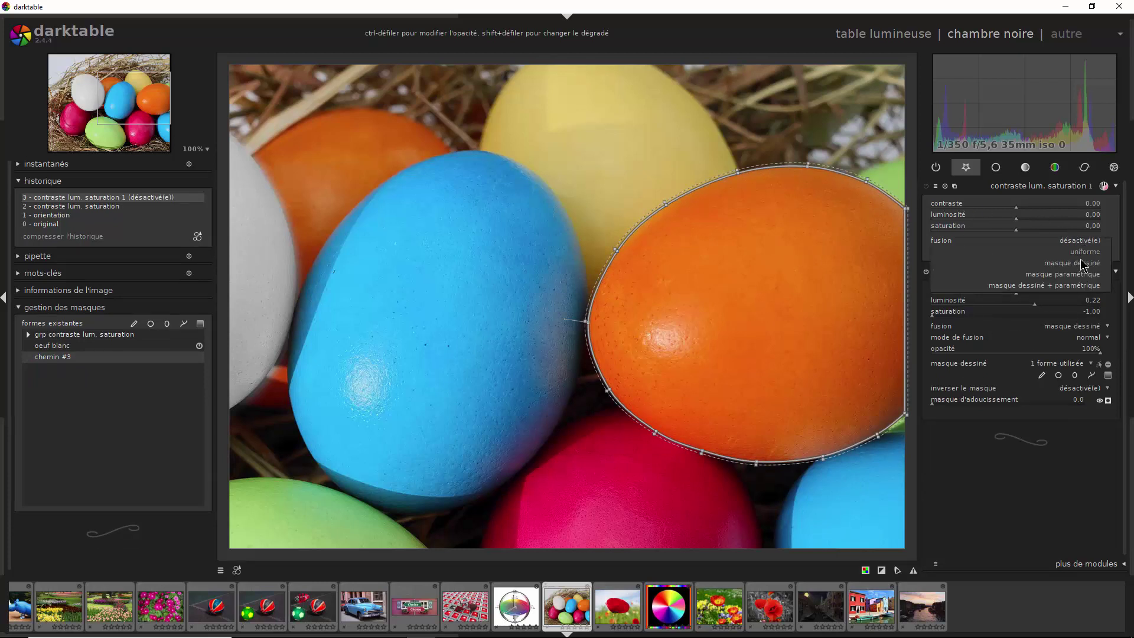
click(1083, 263)
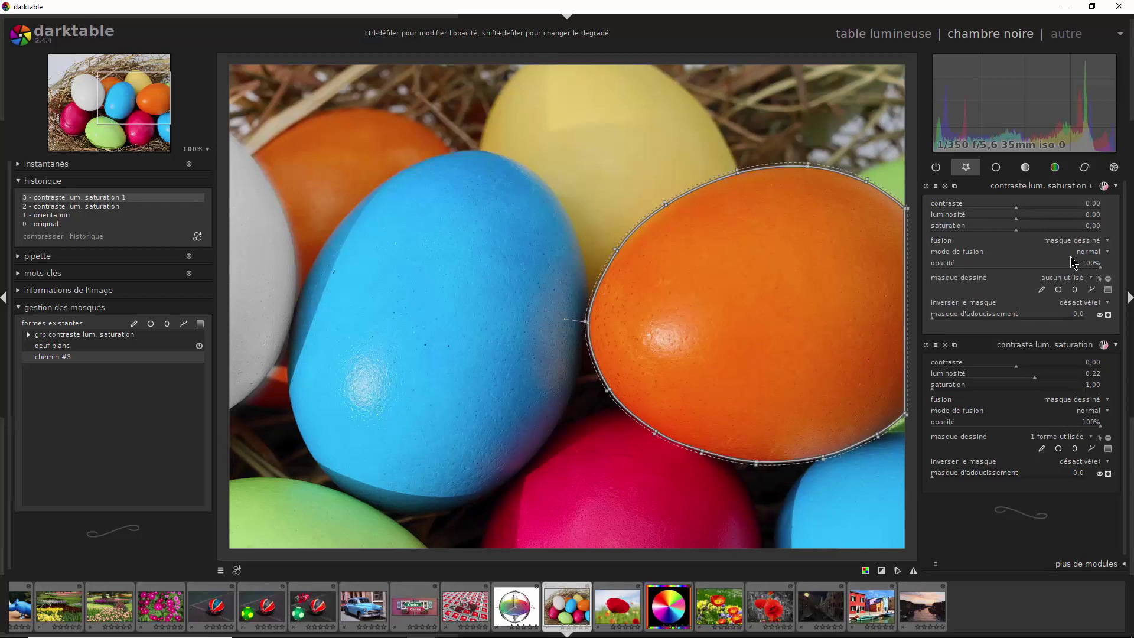
click(1070, 280)
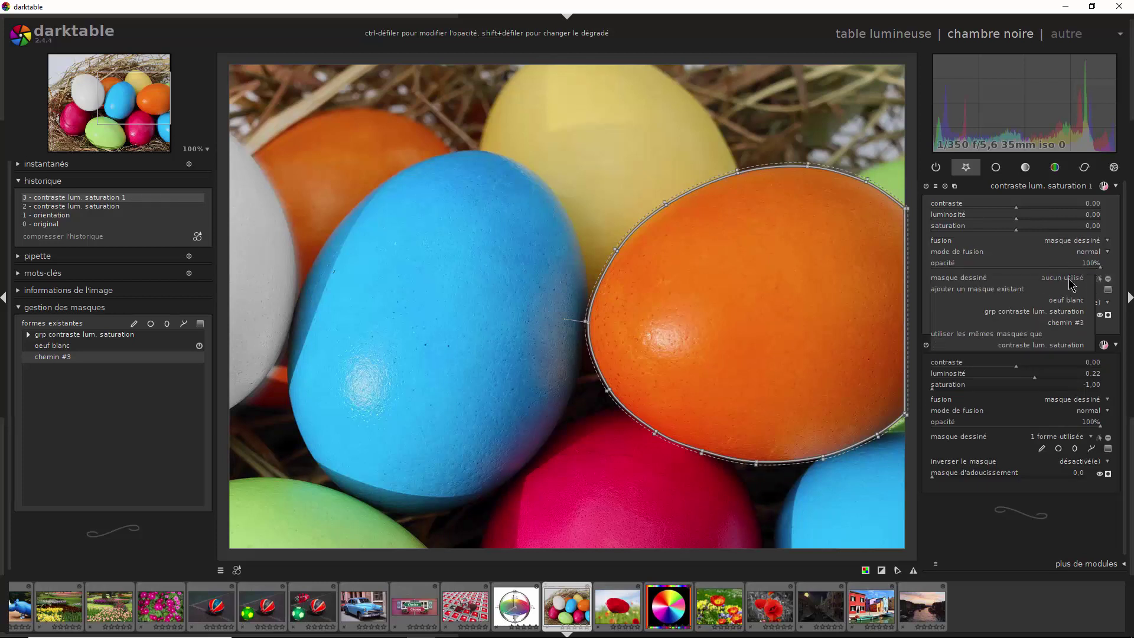
click(1074, 331)
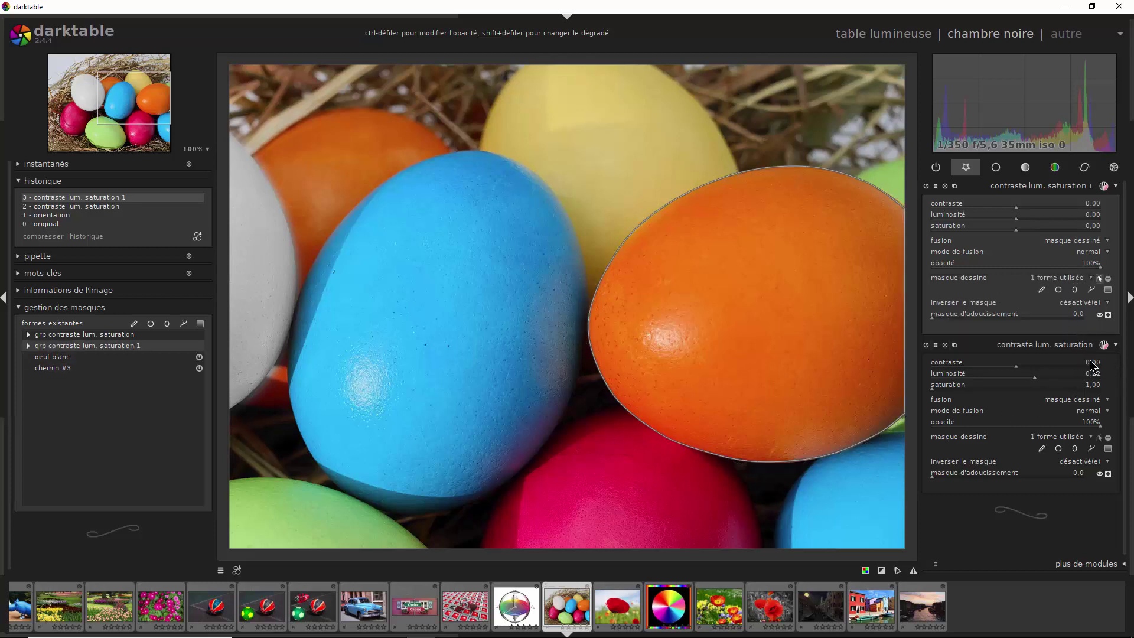
Preview the orange egg's mask overlay and try a saturation of 0.89 in contraste lum. saturation 1
click(1108, 315)
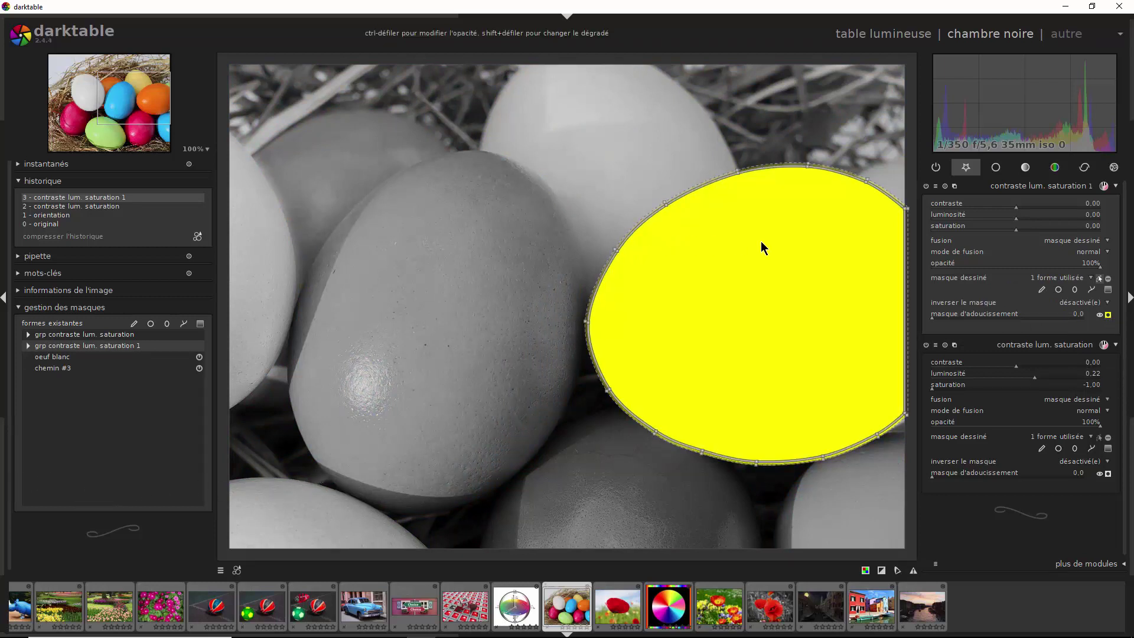
click(1108, 314)
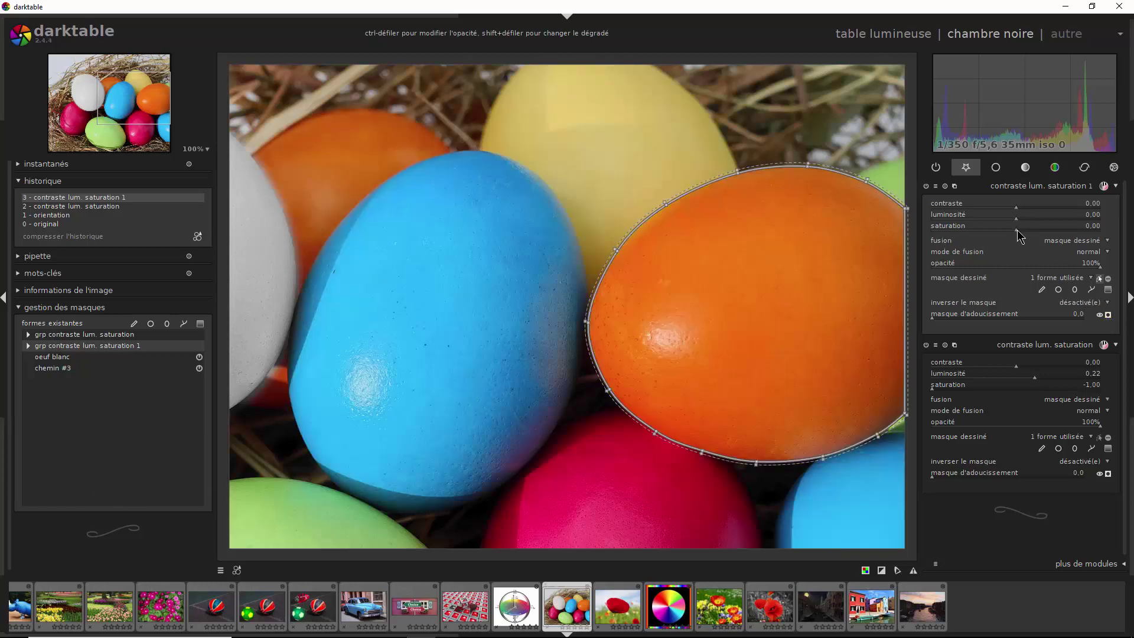
drag(1018, 231, 1095, 236)
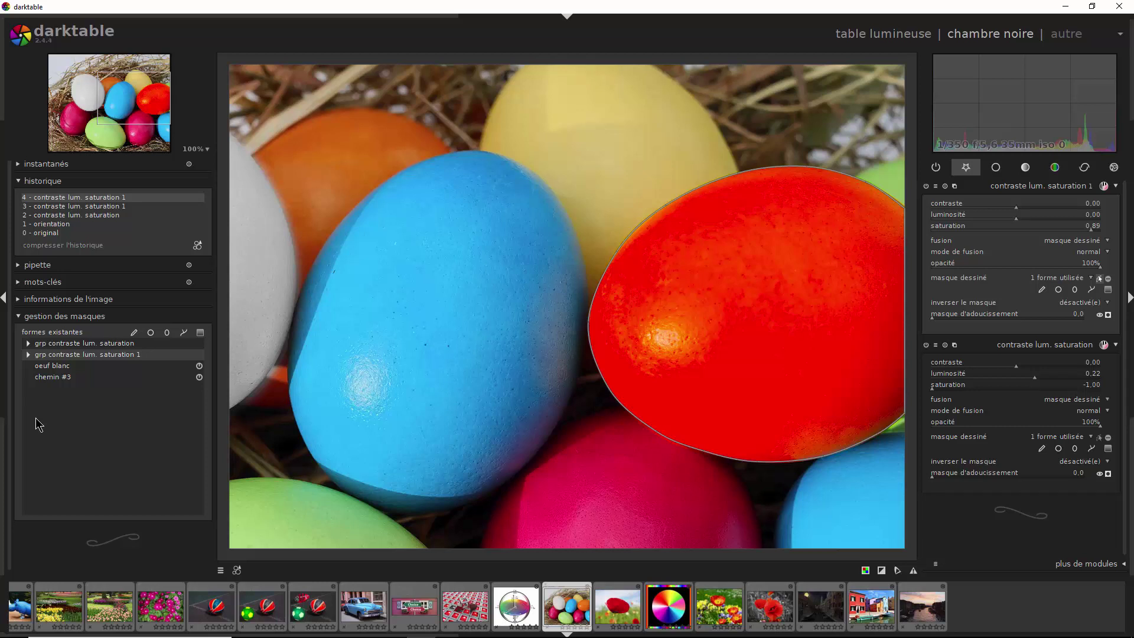
key(ctrl+z)
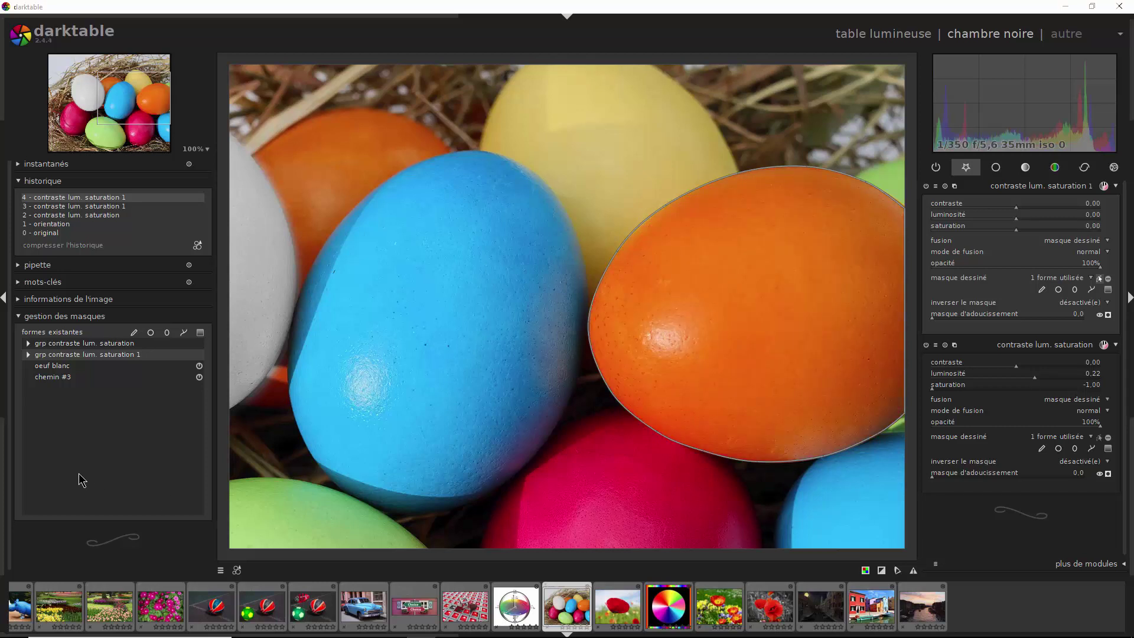
Rename the chemin #3 shape as Oeuf orange in the mask manager
click(78, 384)
double_click(79, 381)
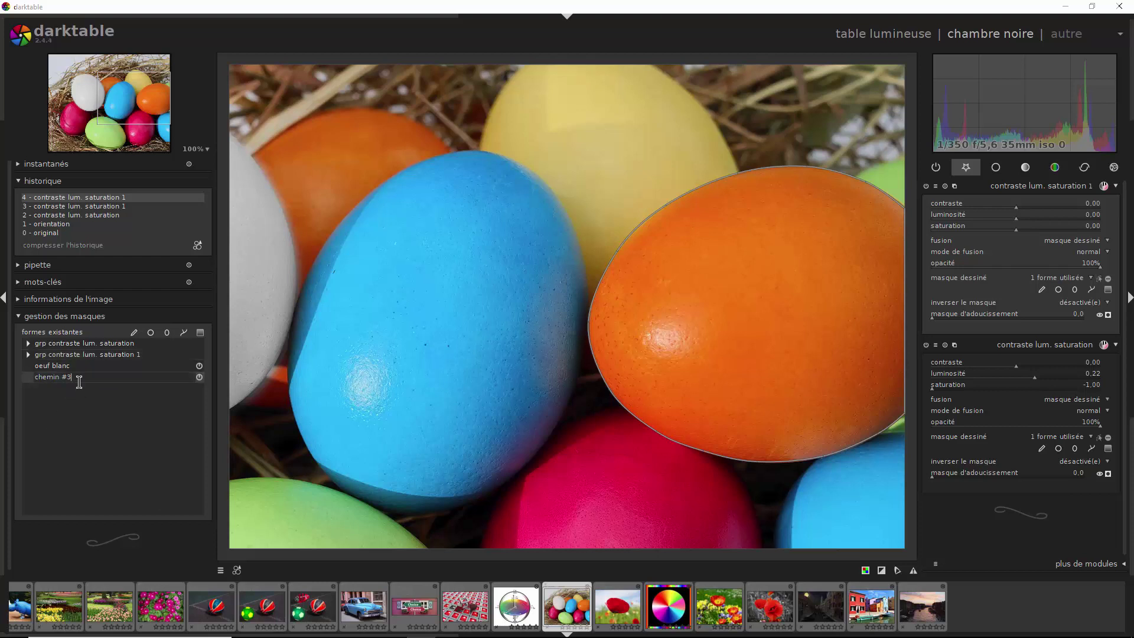
key(BackSpace)
key(BackSpace)
key(BackSpace)
key(BackSpace)
key(BackSpace)
key(BackSpace)
key(BackSpace)
key(BackSpace)
key(BackSpace)
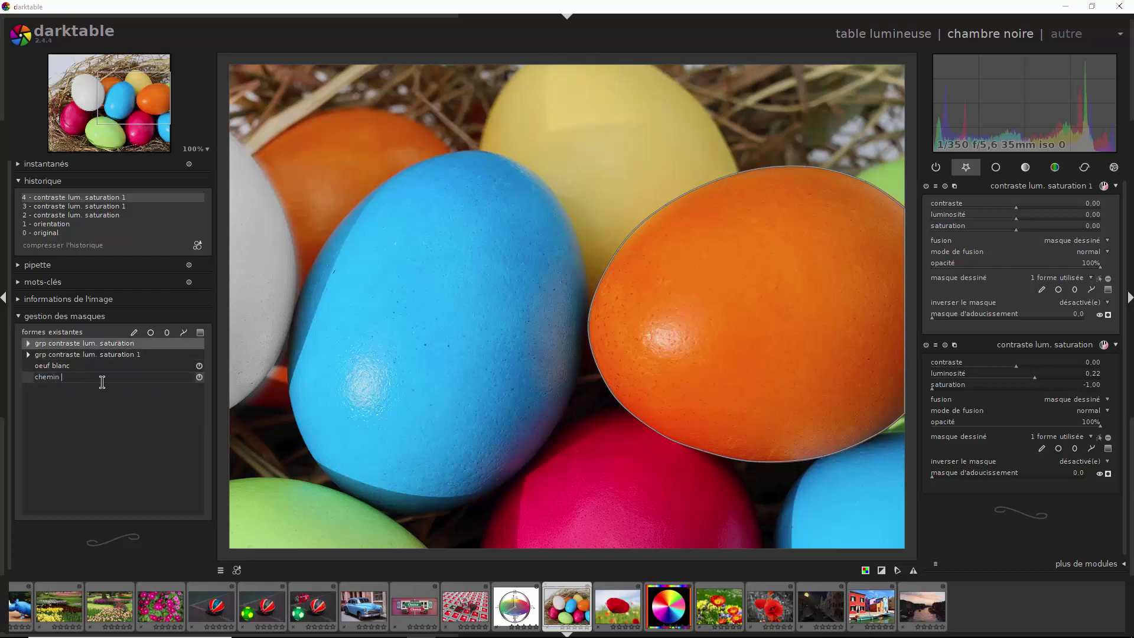
text(Oeuf orange)
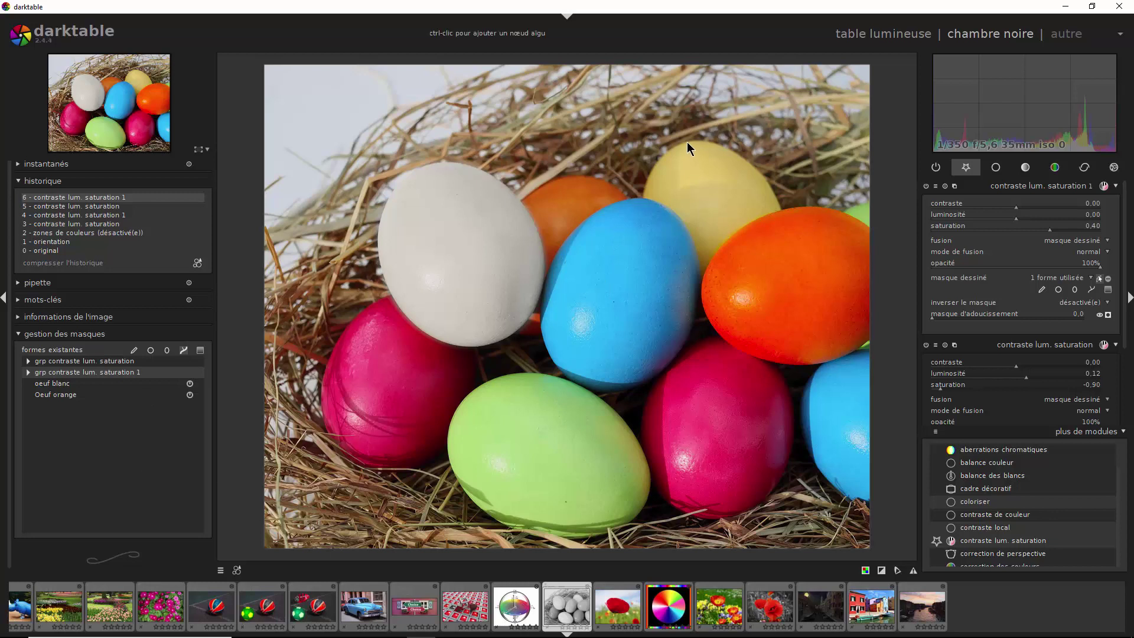
Start a new path mask for the yellow egg, tracing its upper edge from the blue egg to the orange egg
click(205, 150)
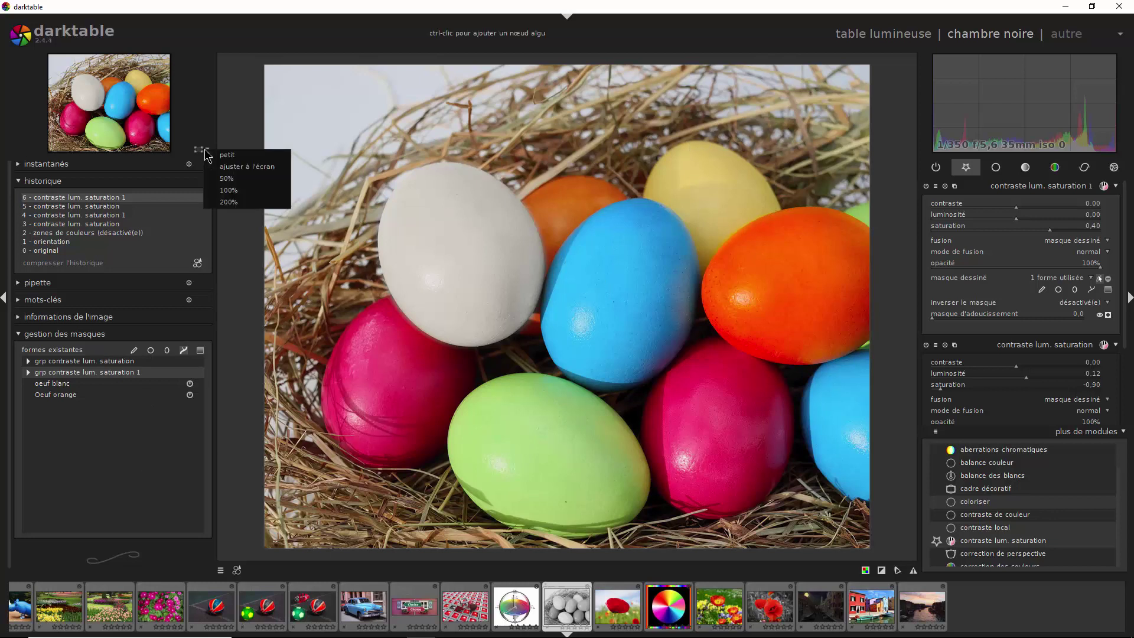
click(228, 190)
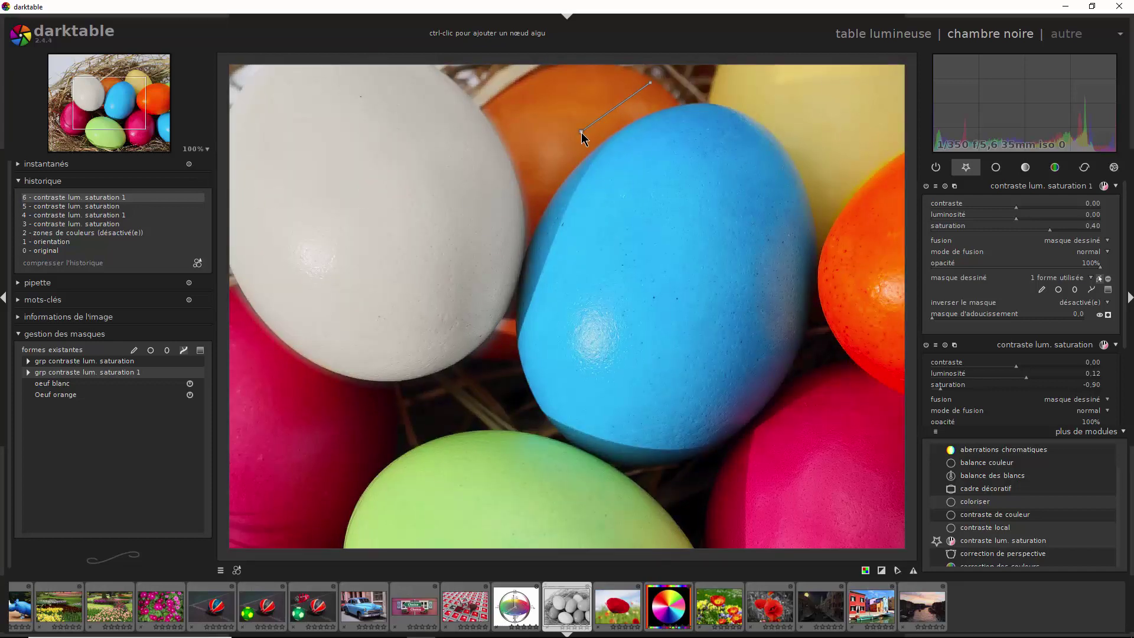
right_click(597, 122)
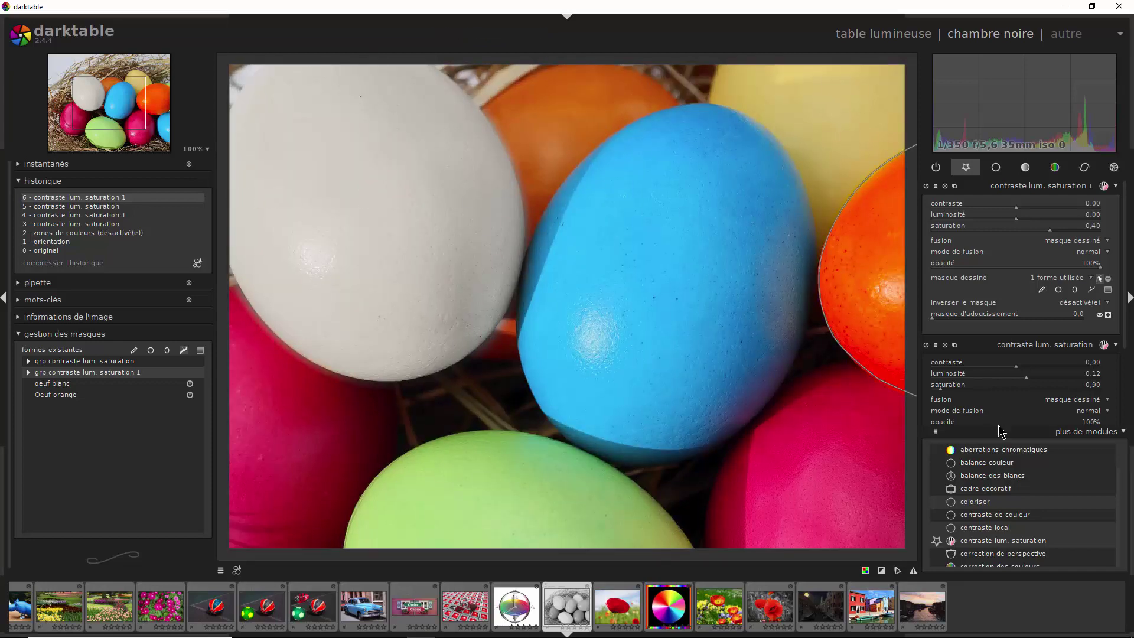
drag(101, 99, 127, 80)
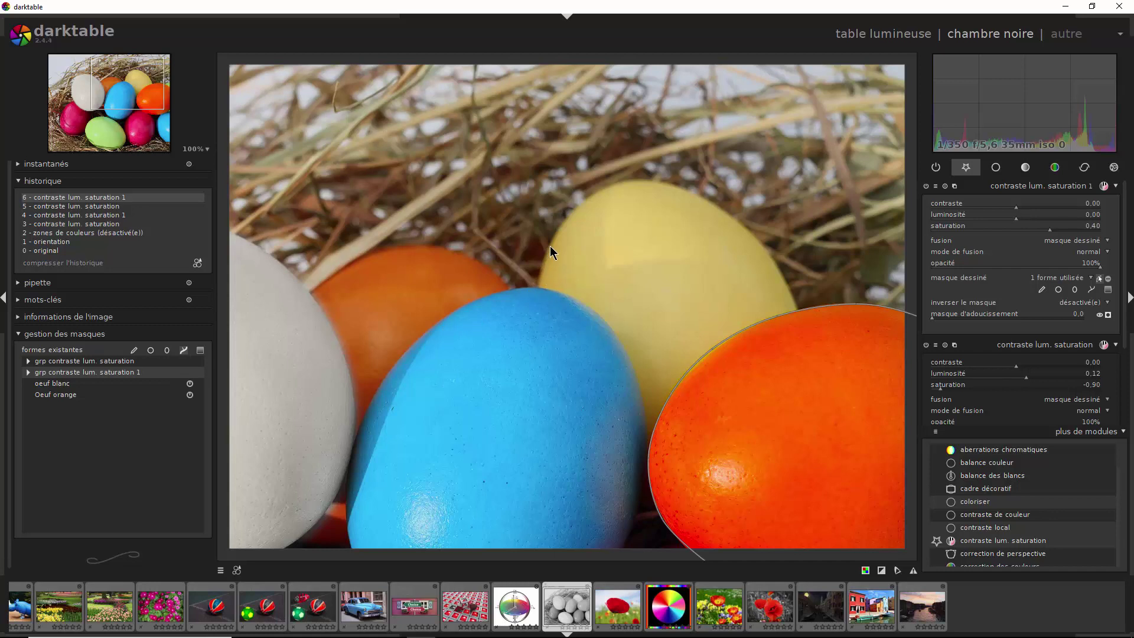
click(184, 350)
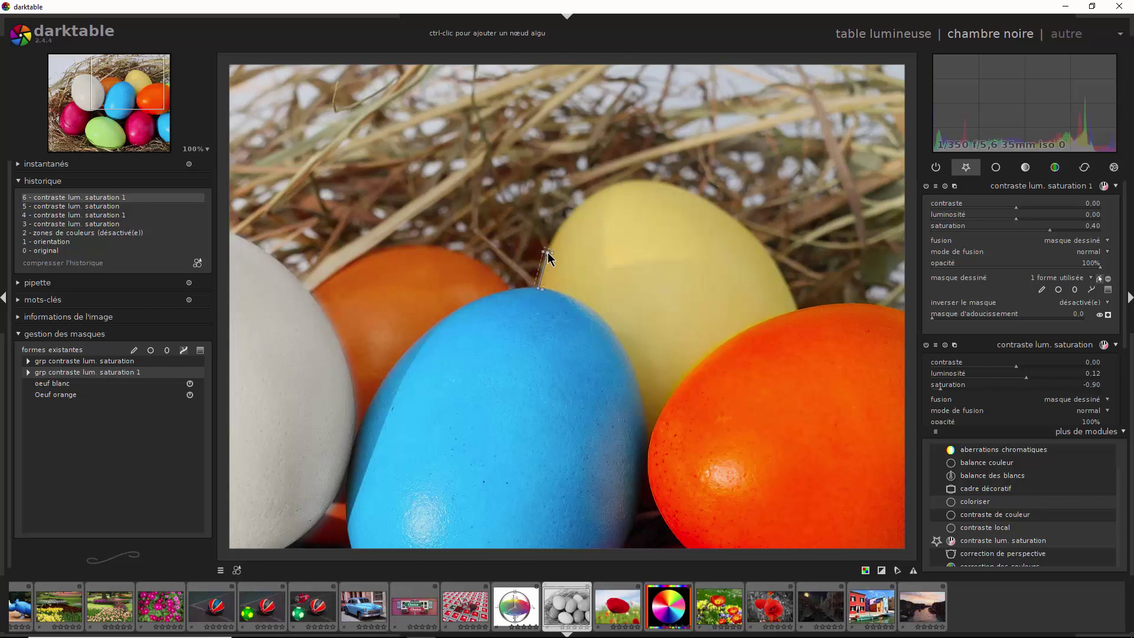
click(566, 221)
click(590, 202)
click(626, 180)
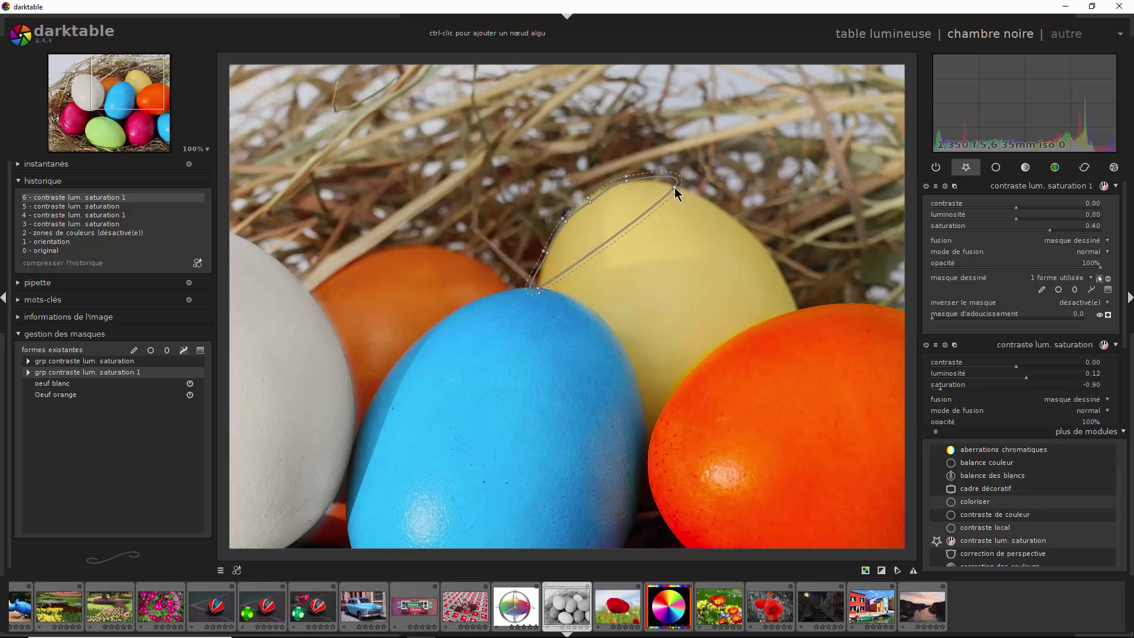
click(675, 185)
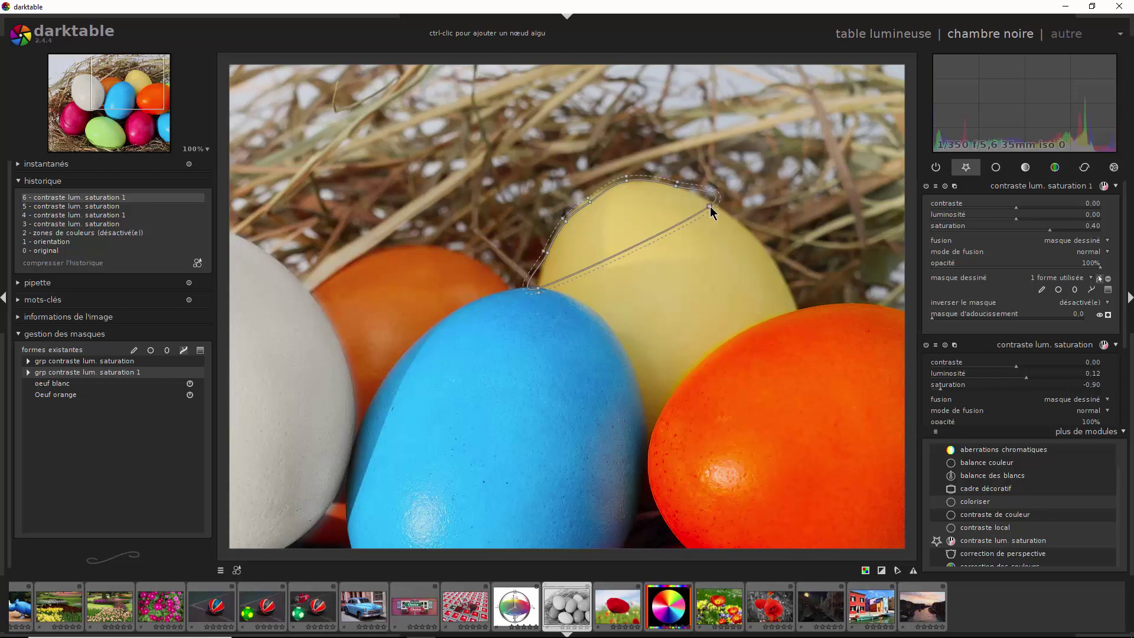
click(717, 206)
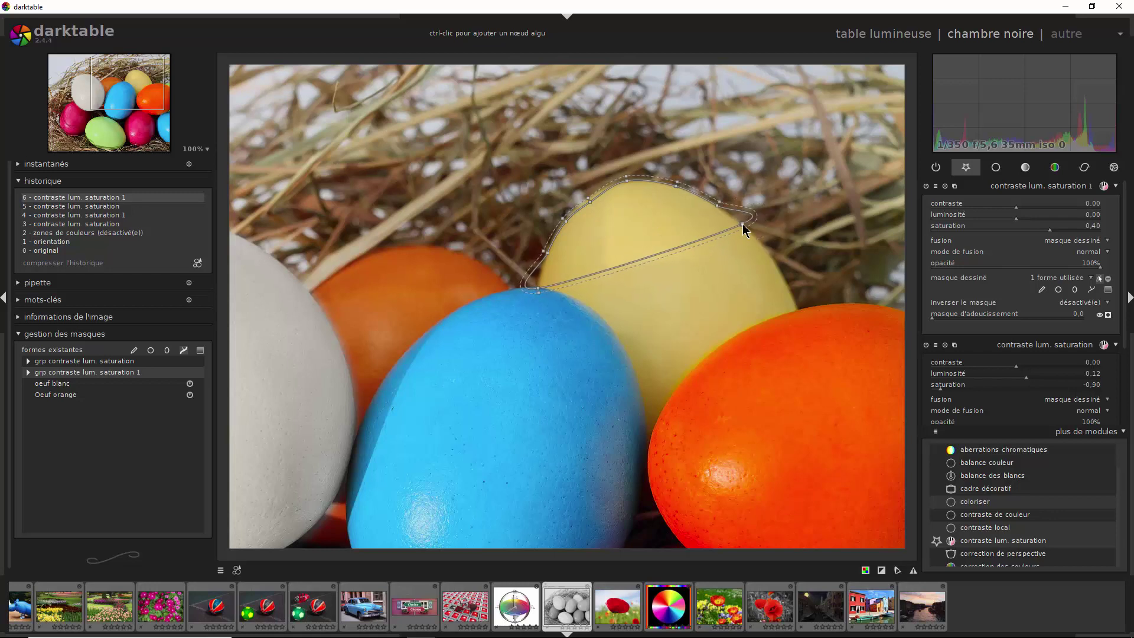
click(742, 225)
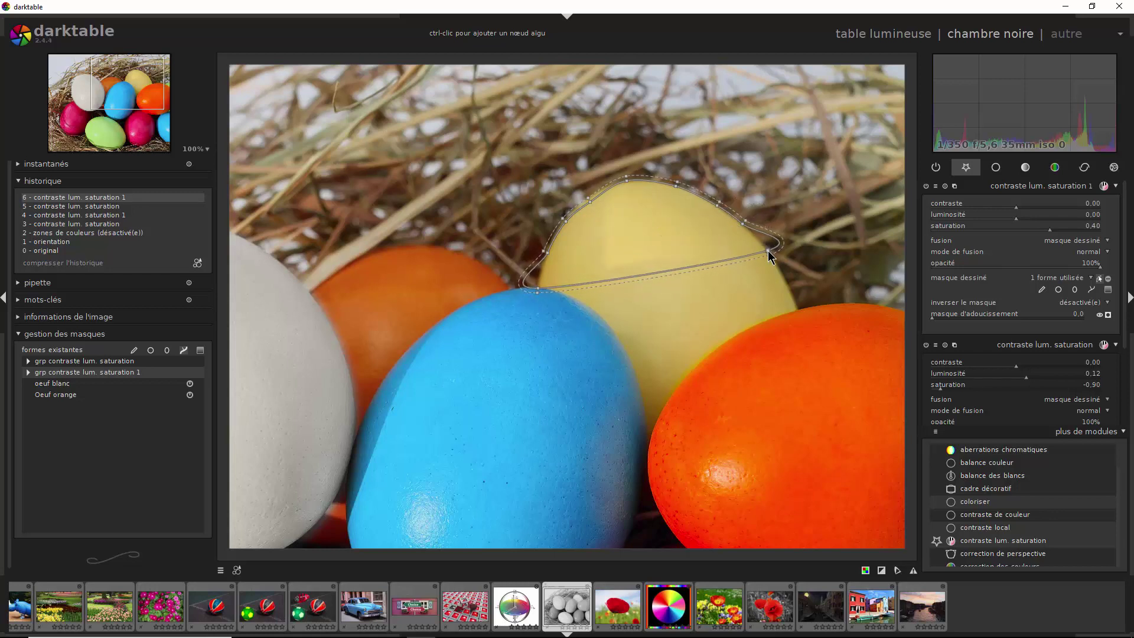
click(768, 248)
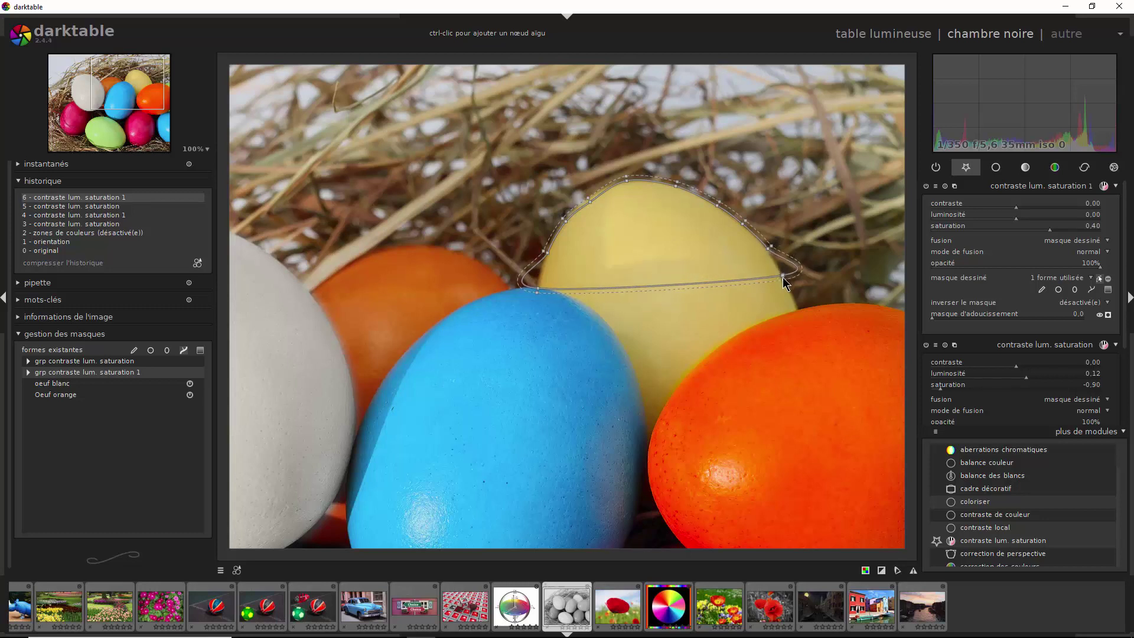
click(784, 277)
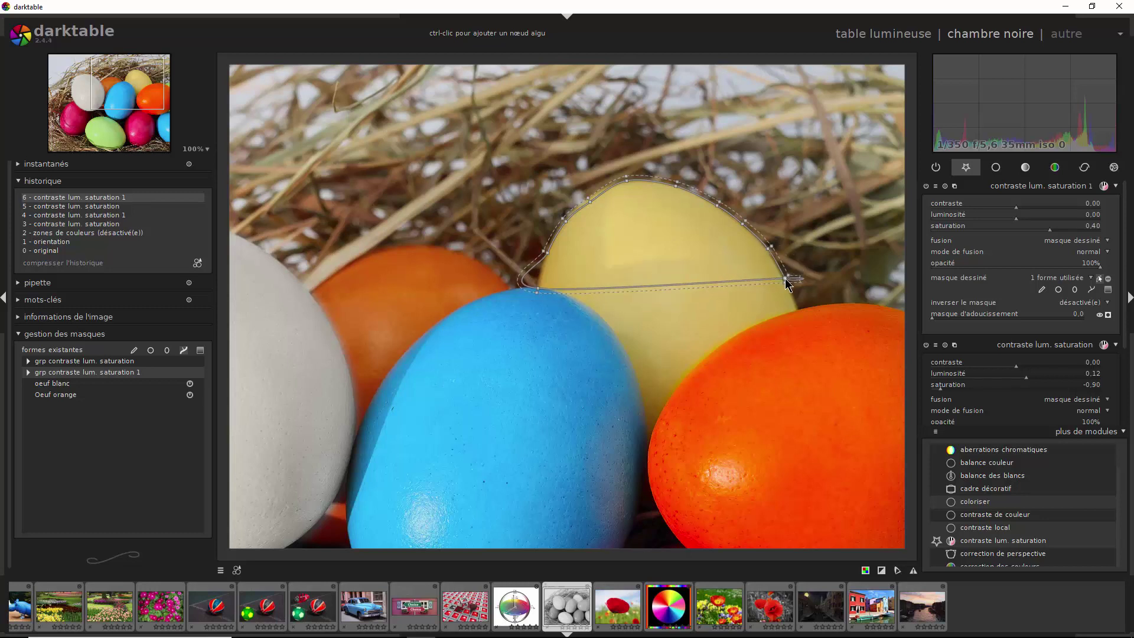
click(798, 310)
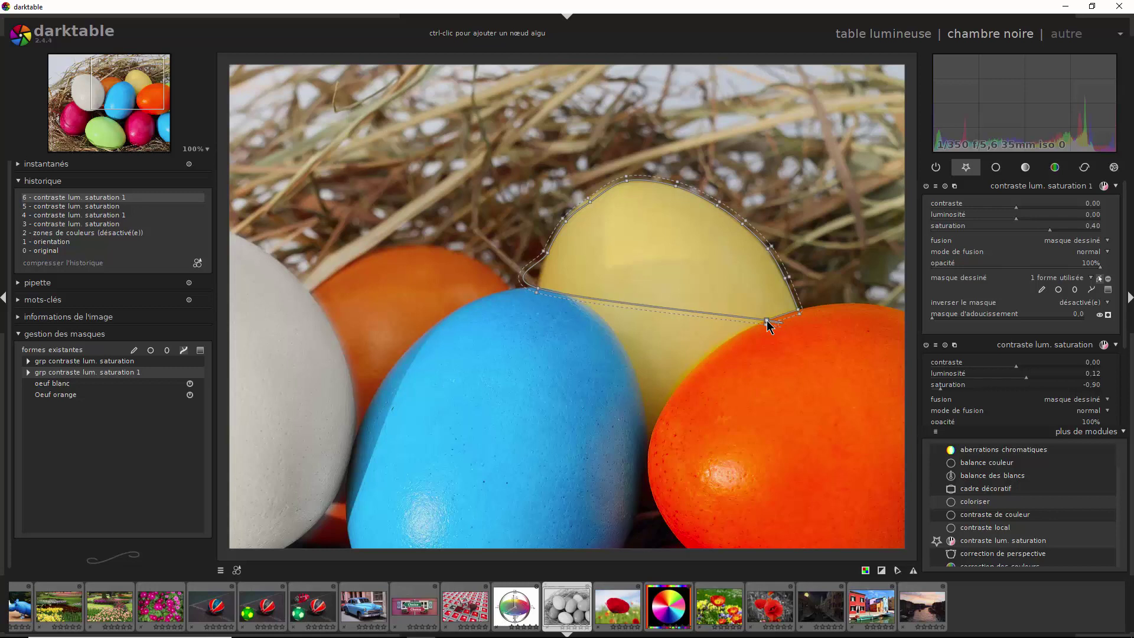
Continue the yellow egg's path mask down along the orange egg's edge to the point where it meets the blue egg
click(766, 322)
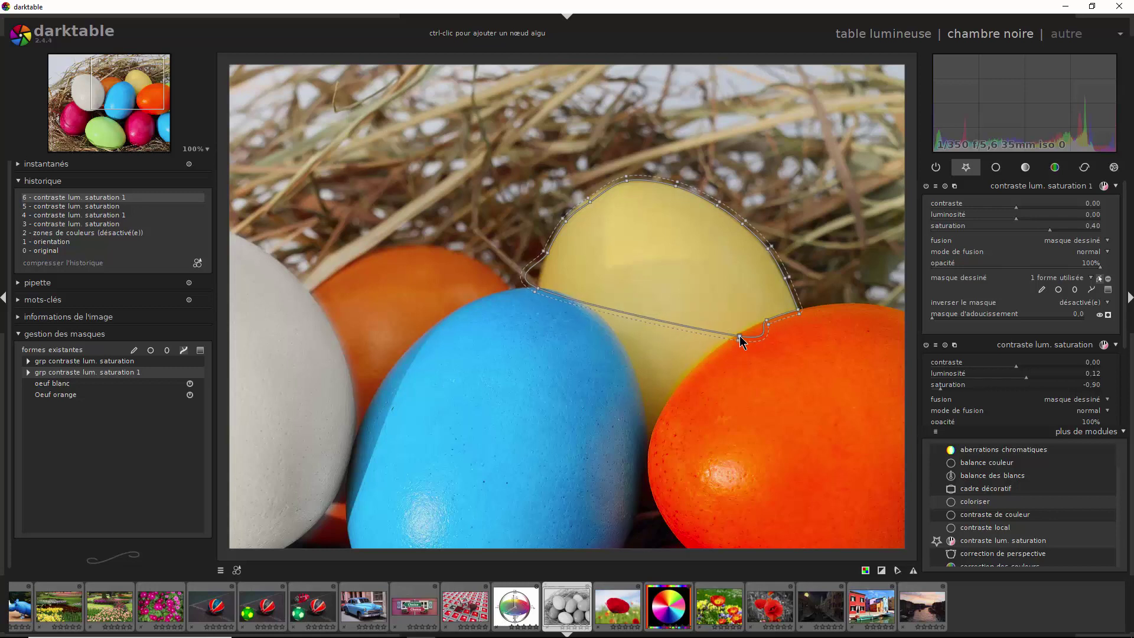
click(740, 335)
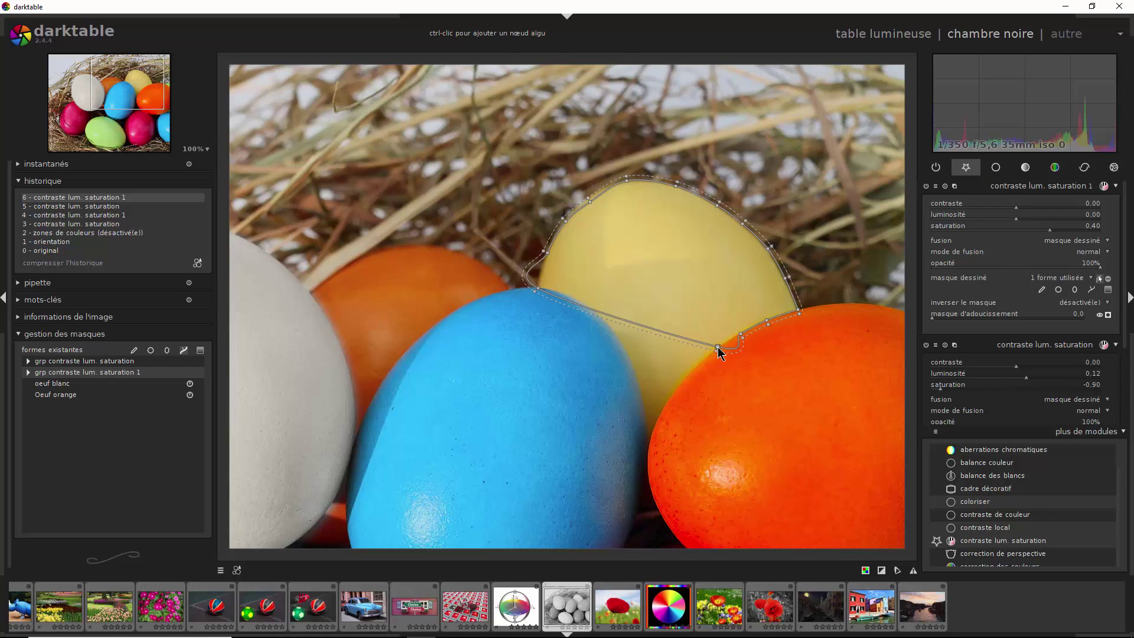
click(718, 348)
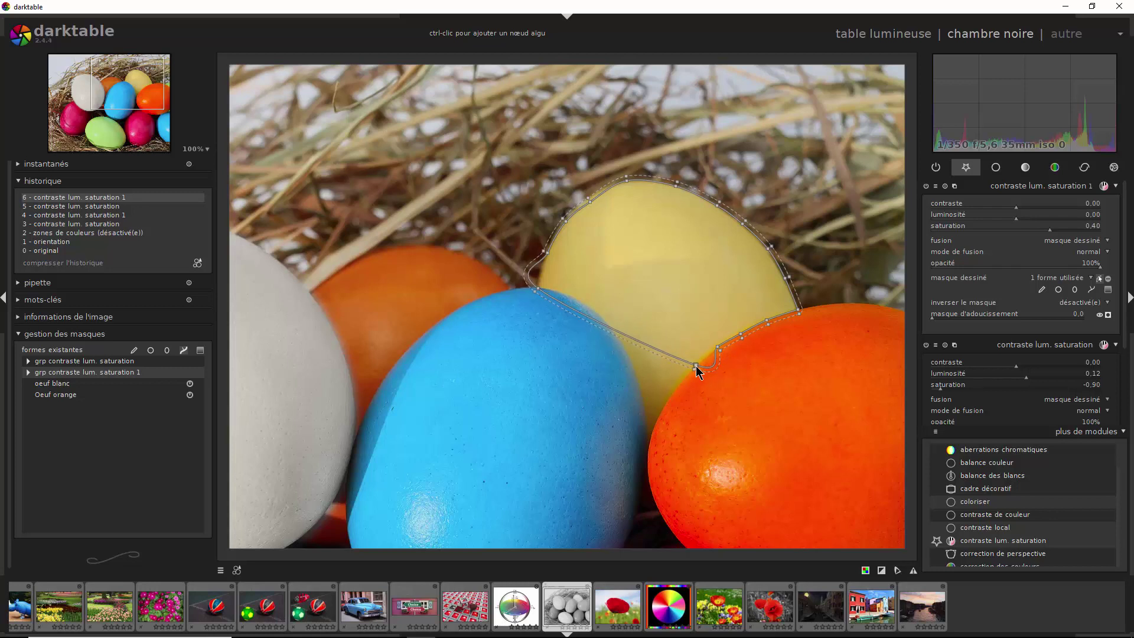
click(695, 367)
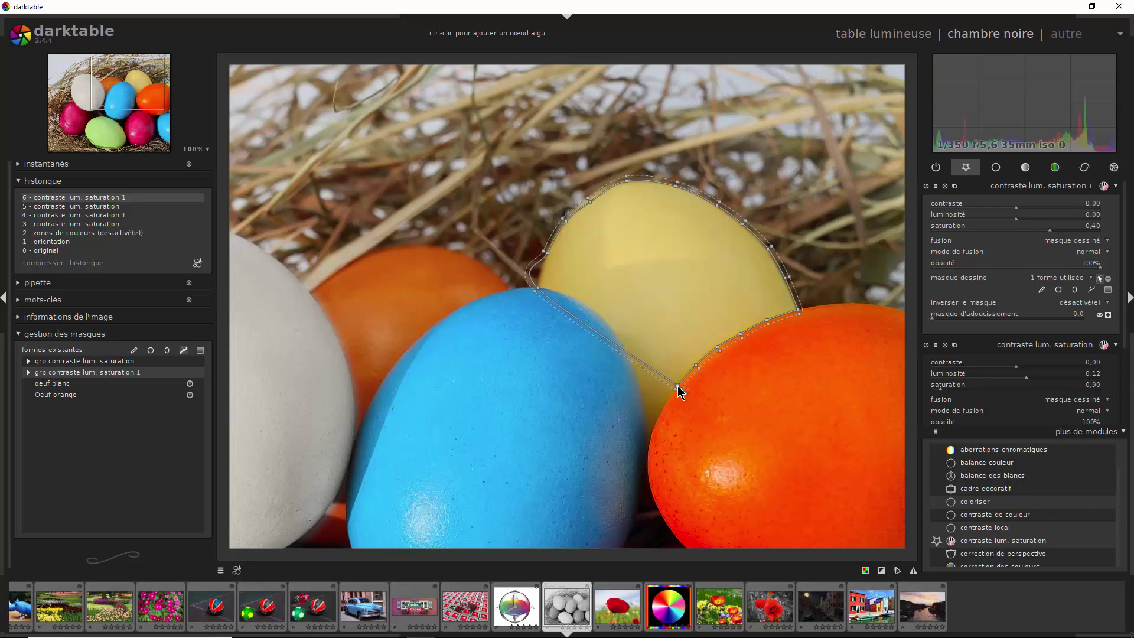
click(678, 387)
click(664, 408)
click(654, 430)
click(647, 449)
Trace the path back up along the blue egg's edge and close the yellow egg's mask shape
click(648, 435)
click(644, 414)
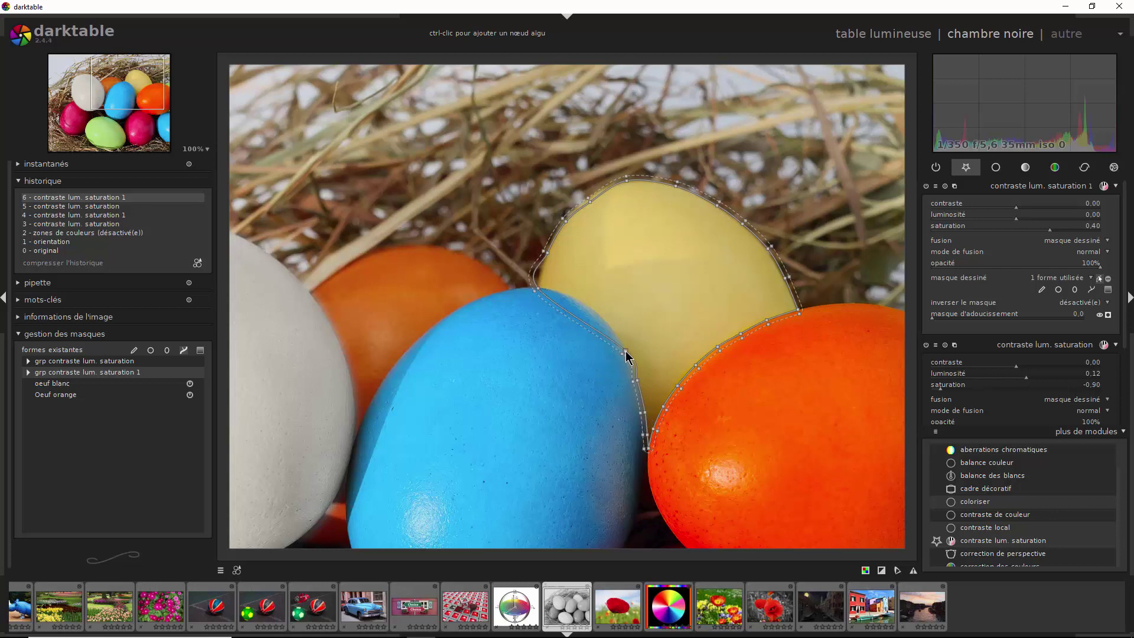
click(587, 358)
click(627, 356)
click(616, 337)
click(605, 320)
click(589, 309)
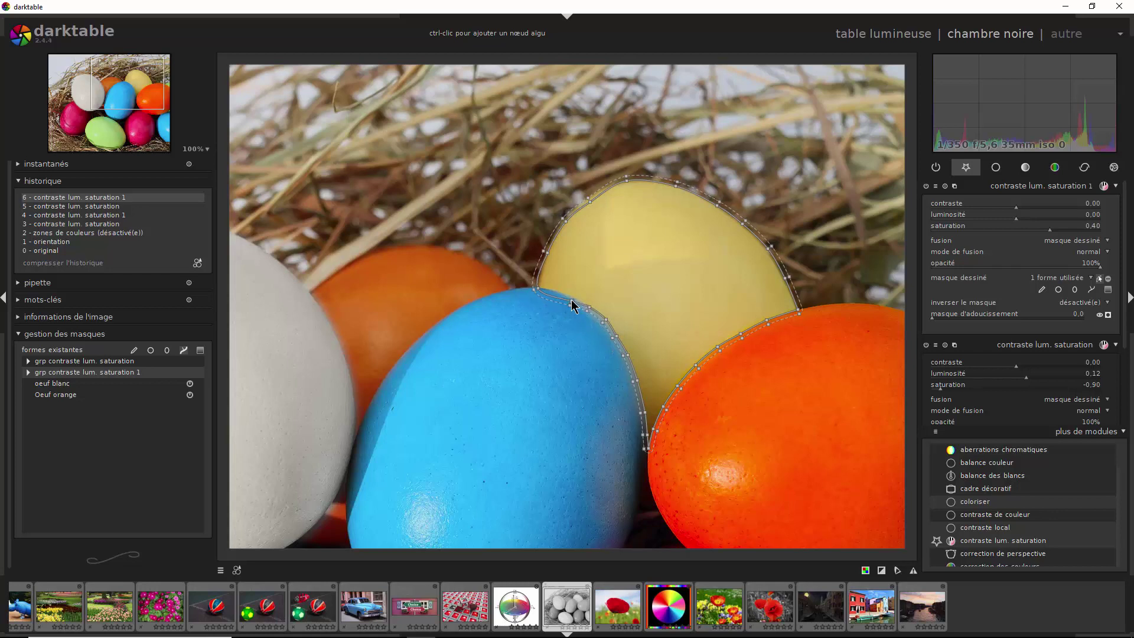
click(561, 294)
right_click(551, 289)
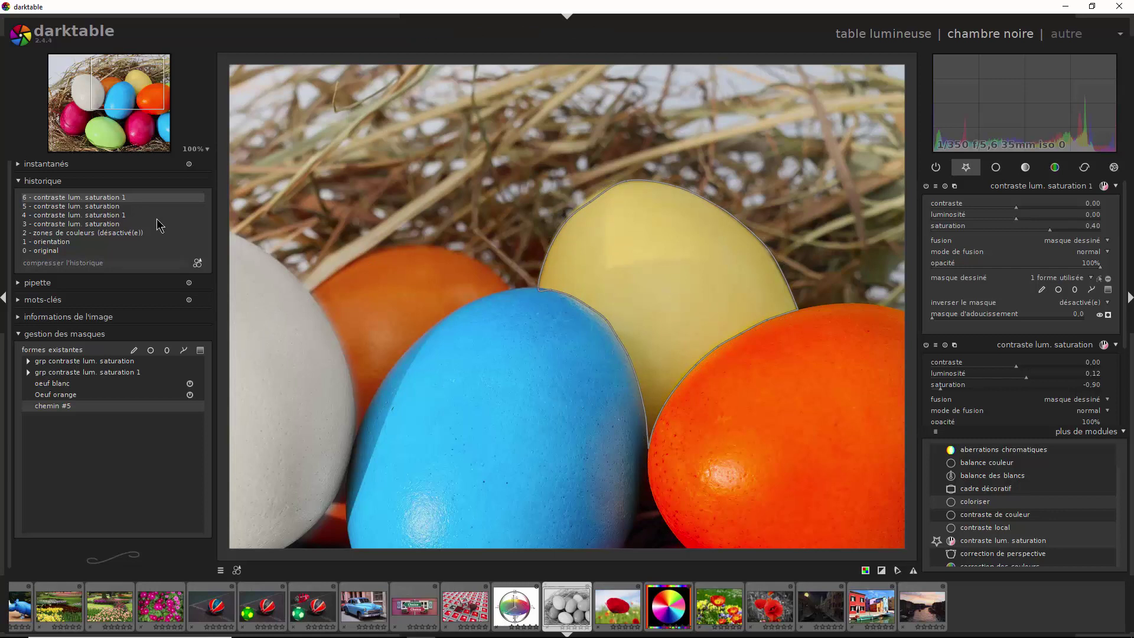
Shift the path node on the yellow egg's upper-left edge slightly outward to smooth the mask outline
click(202, 150)
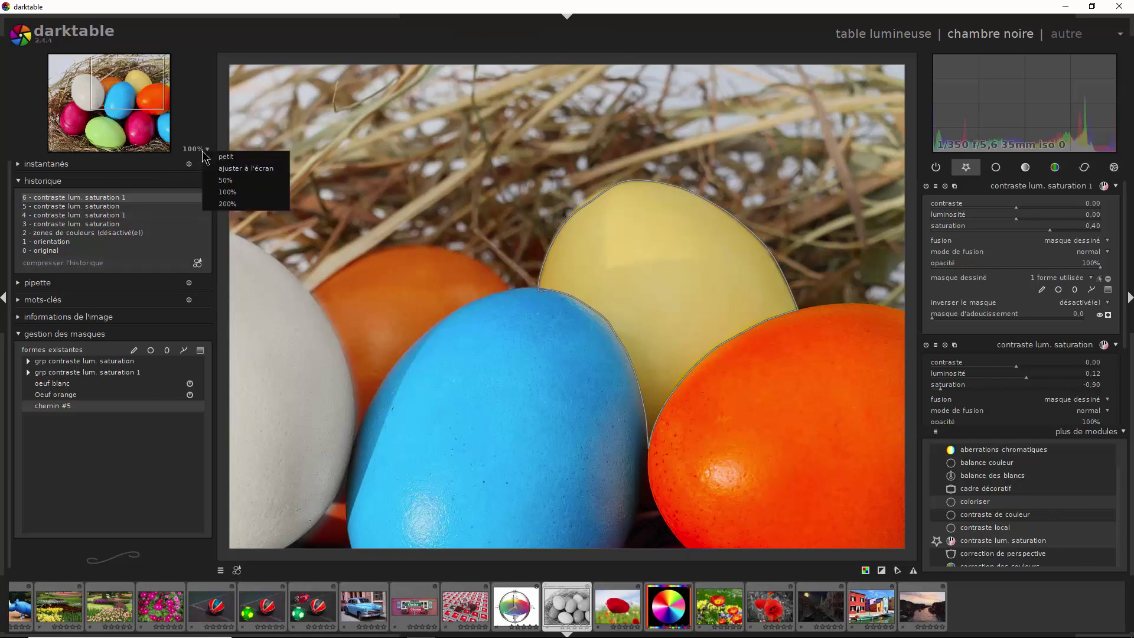
click(218, 202)
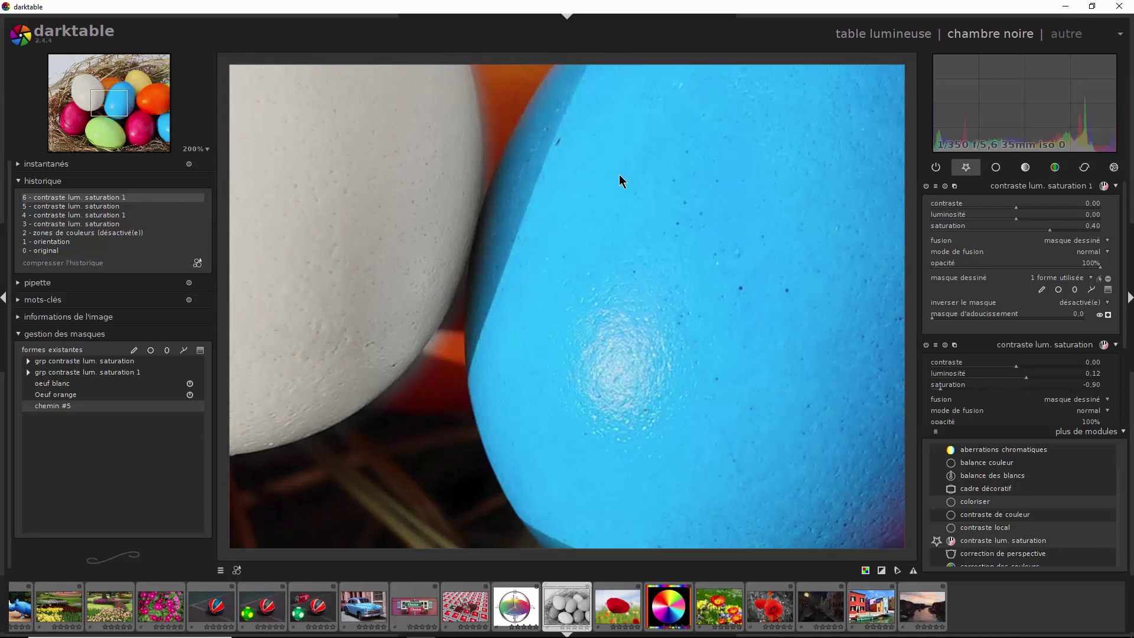
drag(119, 103, 130, 78)
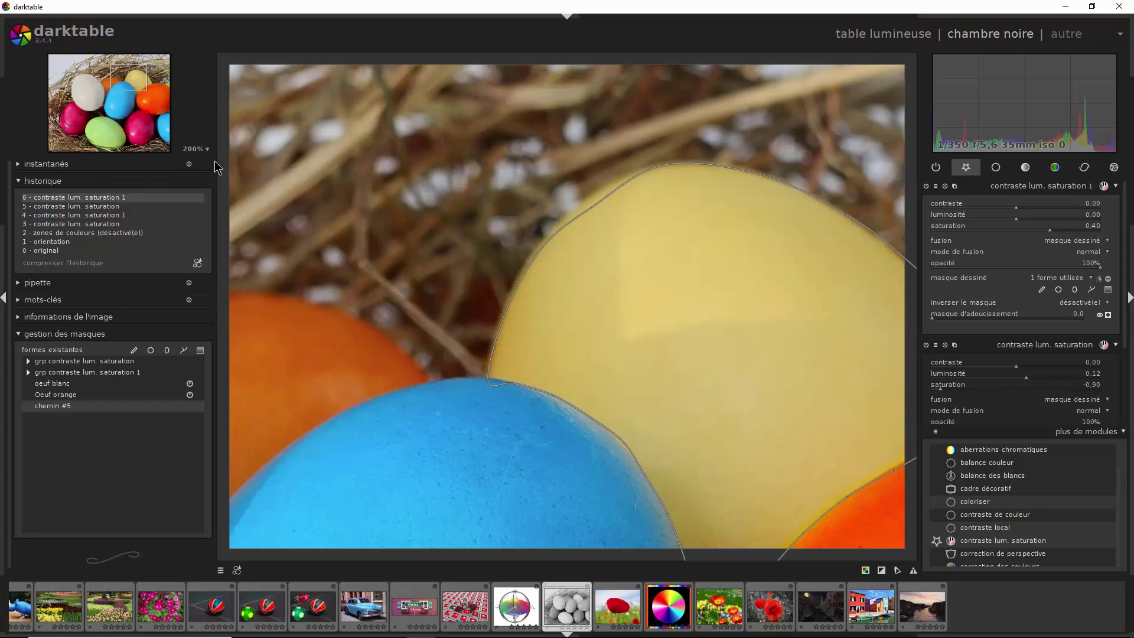
mouse_move(739, 285)
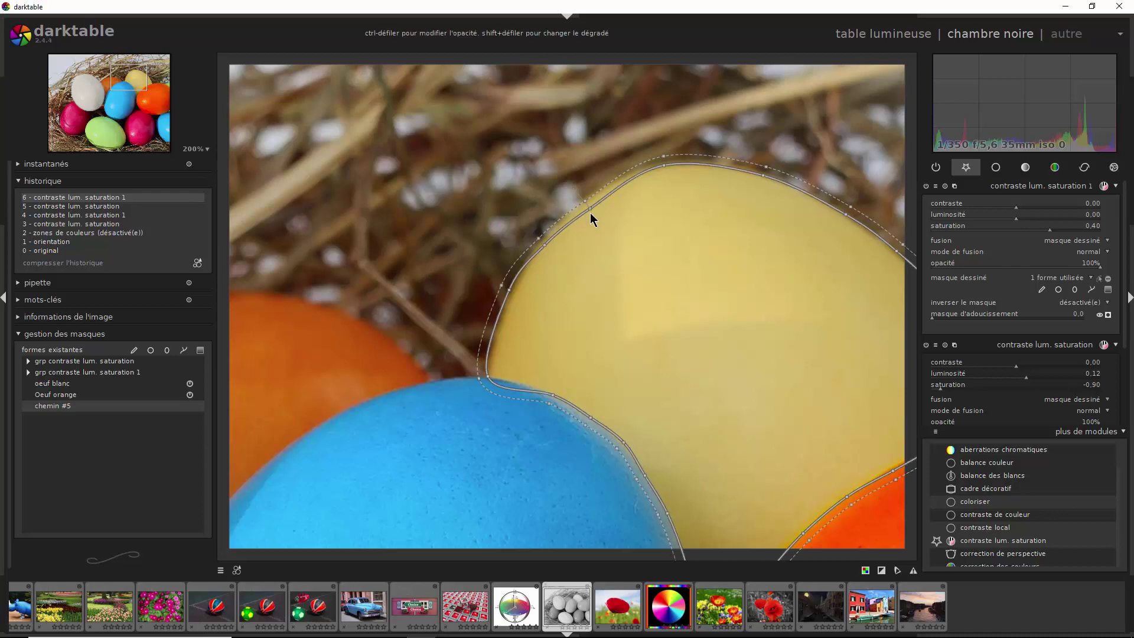
drag(590, 208, 586, 201)
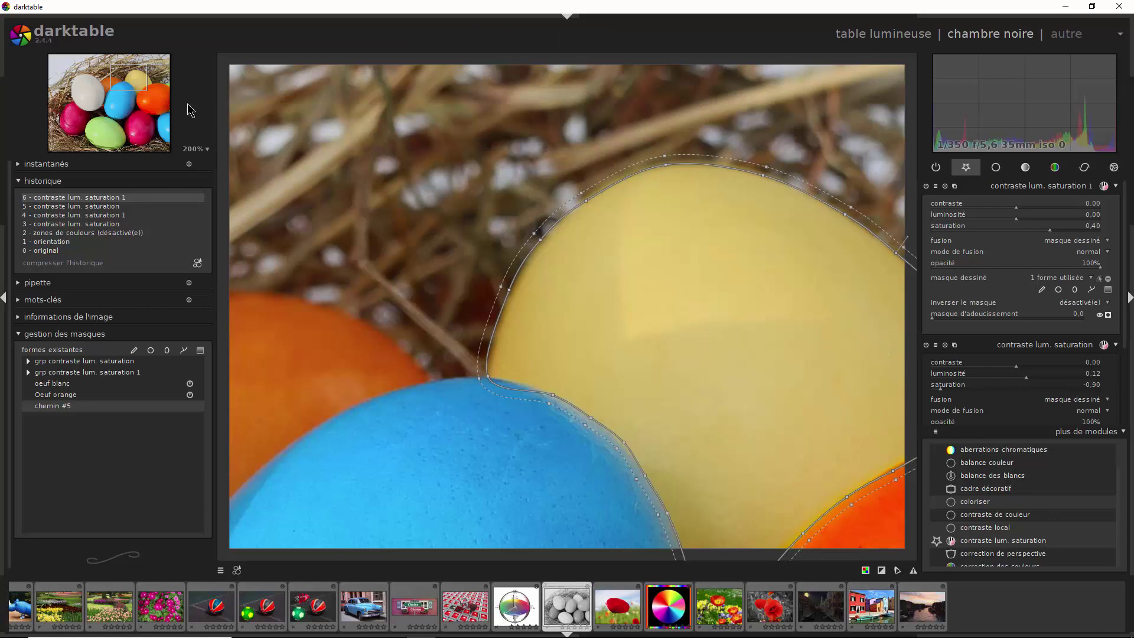
Try moving the whole path shape away from the yellow egg and bring it back onto the egg's outline
click(151, 82)
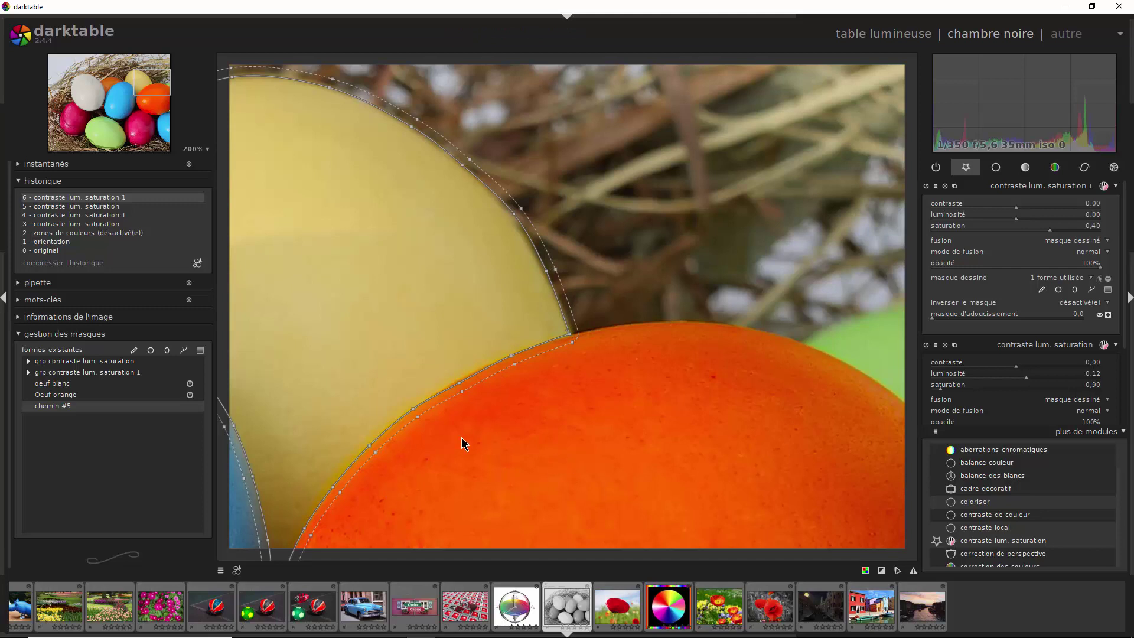
scroll(598, 421, down, 4)
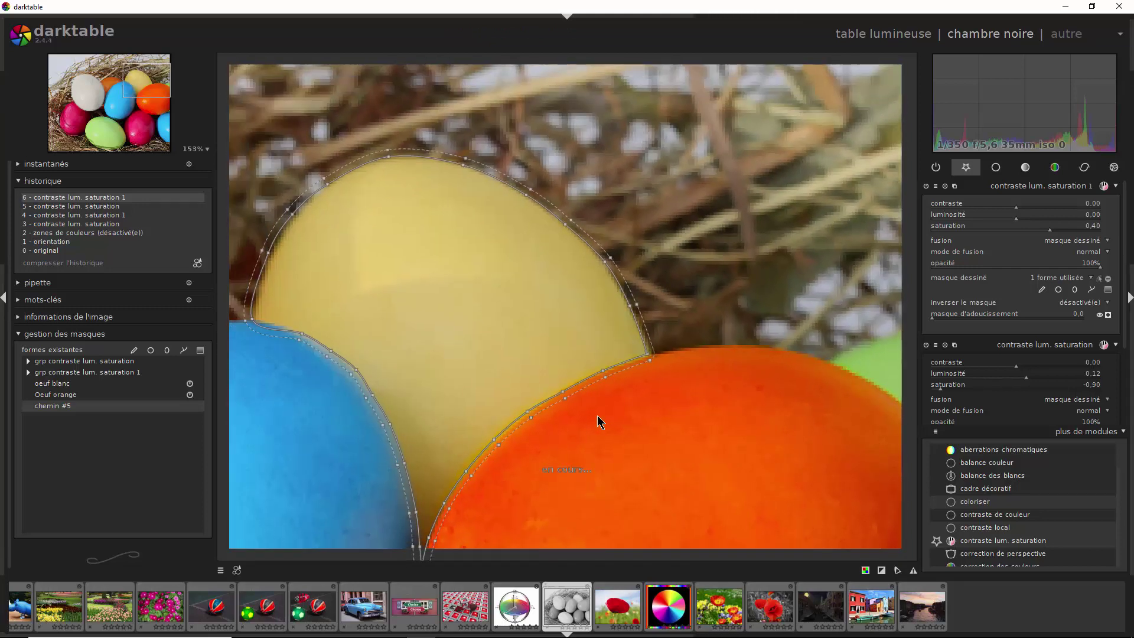
scroll(476, 337, up, 3)
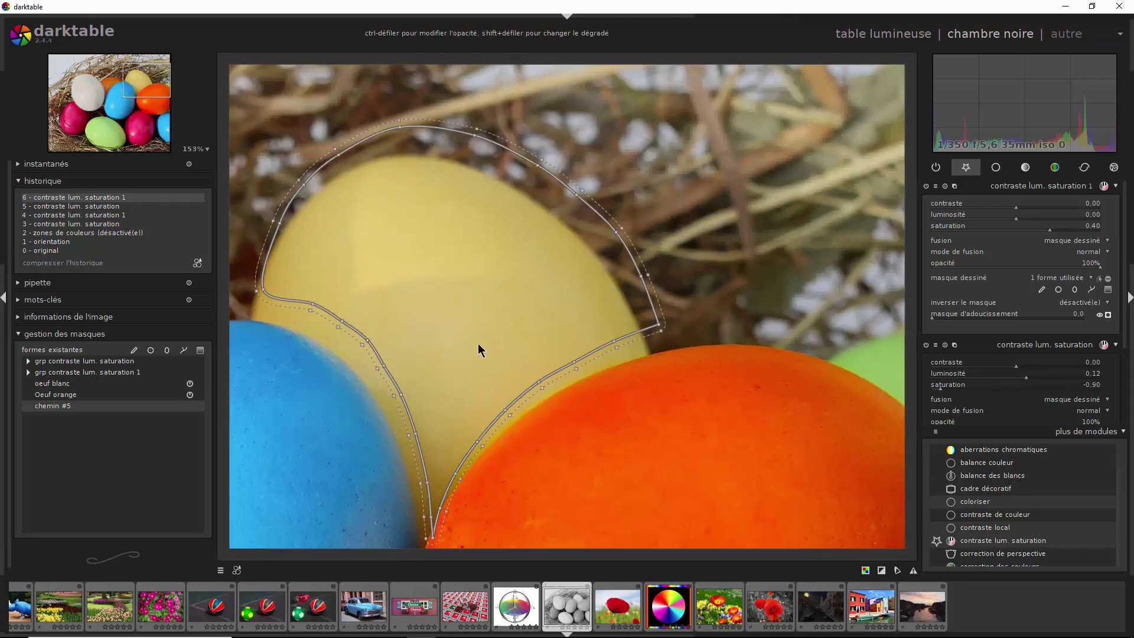
drag(478, 351, 473, 358)
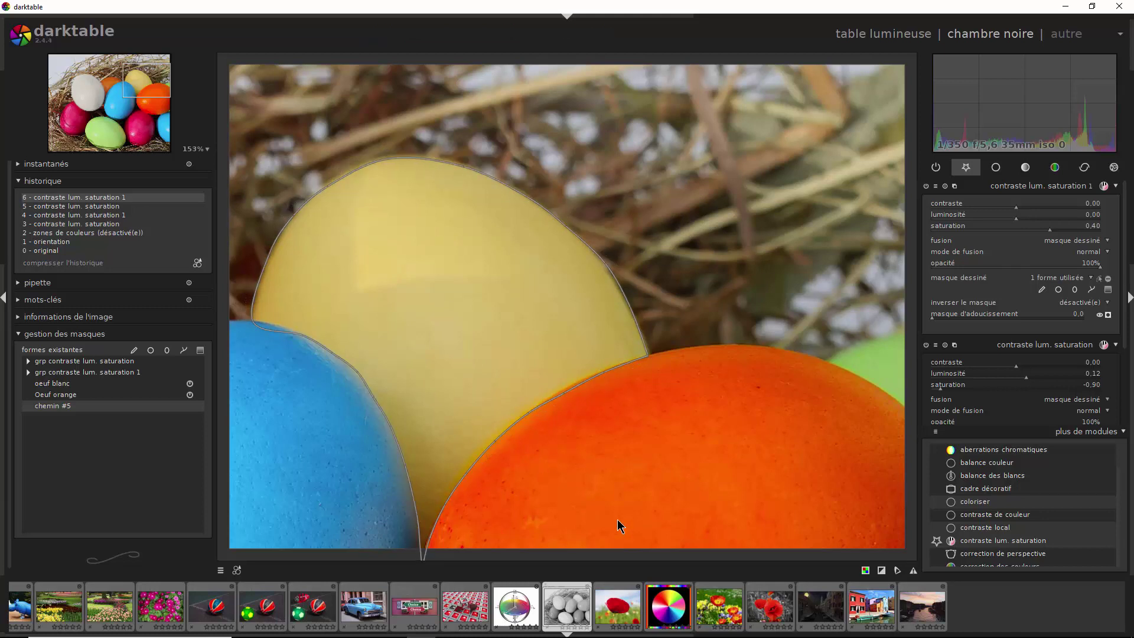
Adjust the path nodes along the blue egg's edge and make the node at the yellow egg's lower-left corner sharp
click(138, 97)
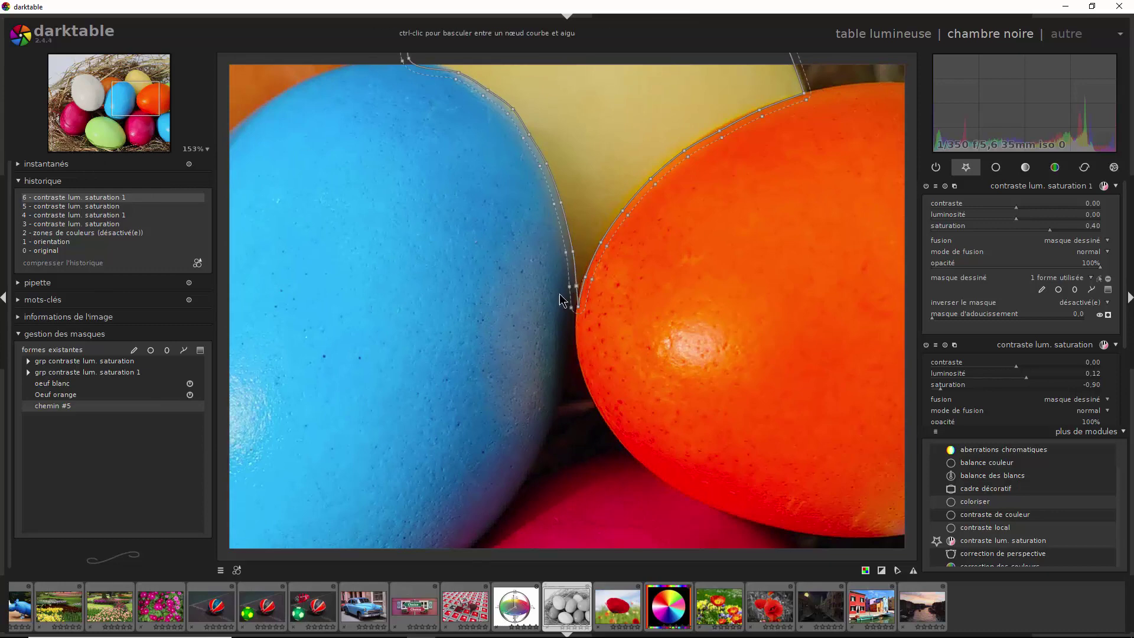
scroll(393, 192, down, 1)
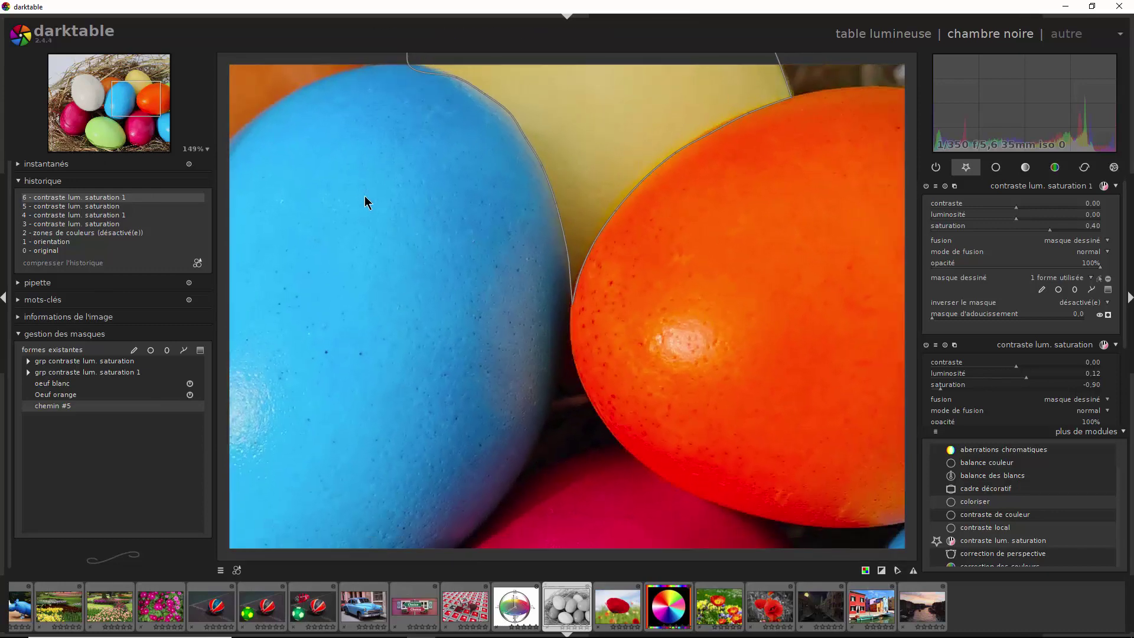
mouse_move(145, 102)
mouse_down()
mouse_move(123, 101)
mouse_move(143, 87)
mouse_up()
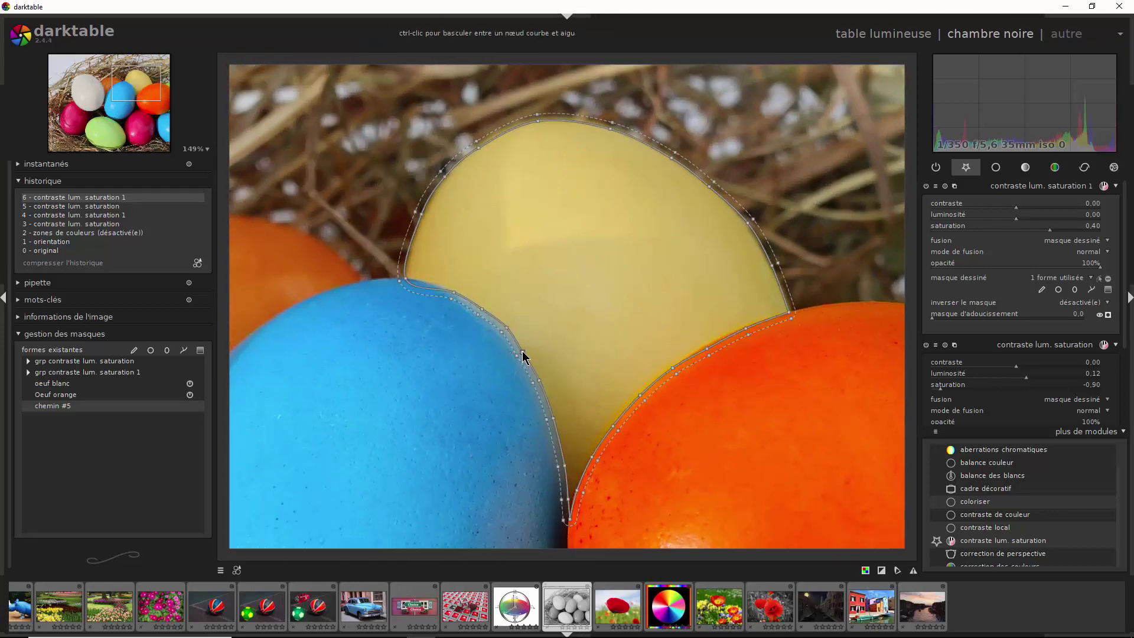
drag(525, 355, 526, 355)
drag(506, 329, 503, 328)
ctrl+click(407, 283)
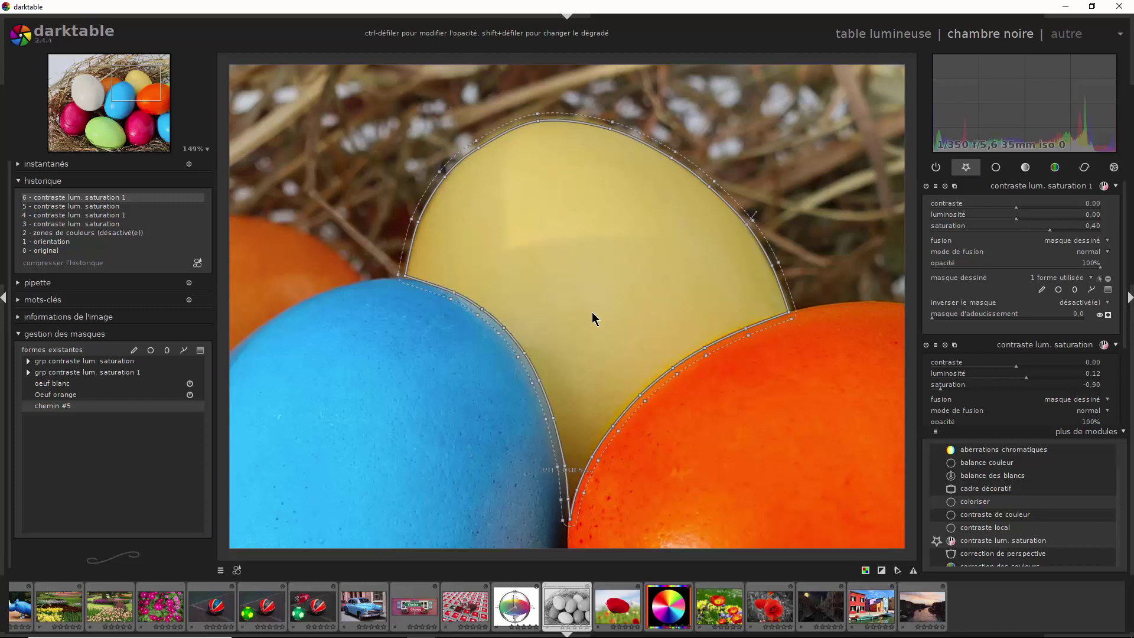
Rename the chemin #5 shape as Oeuf jaune in the mask manager
scroll(593, 311, down, 2)
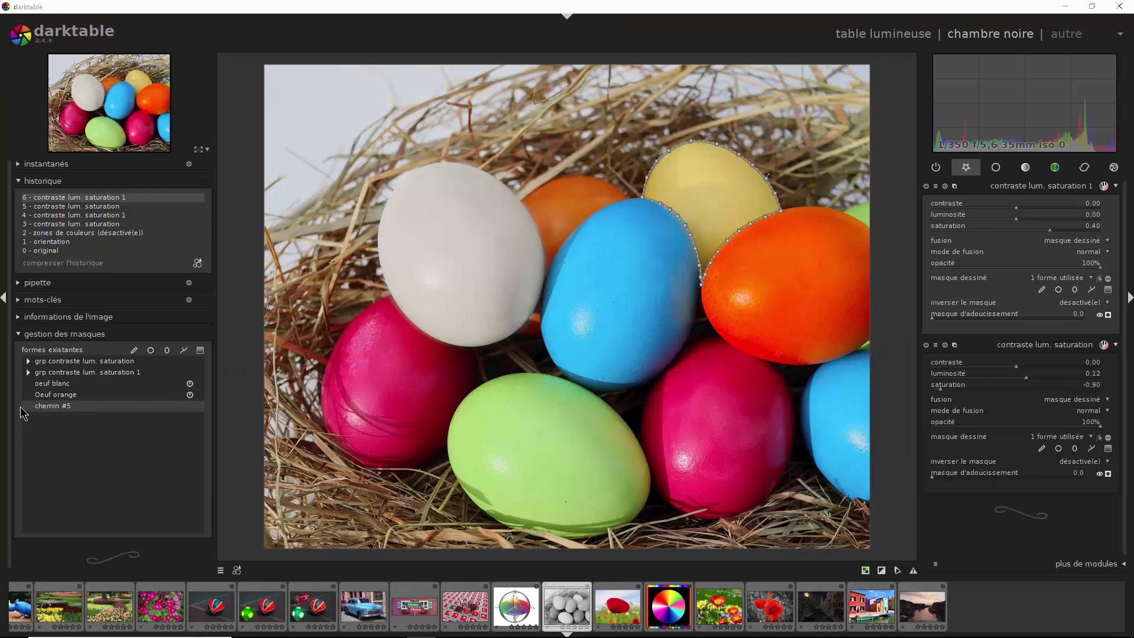
double_click(78, 406)
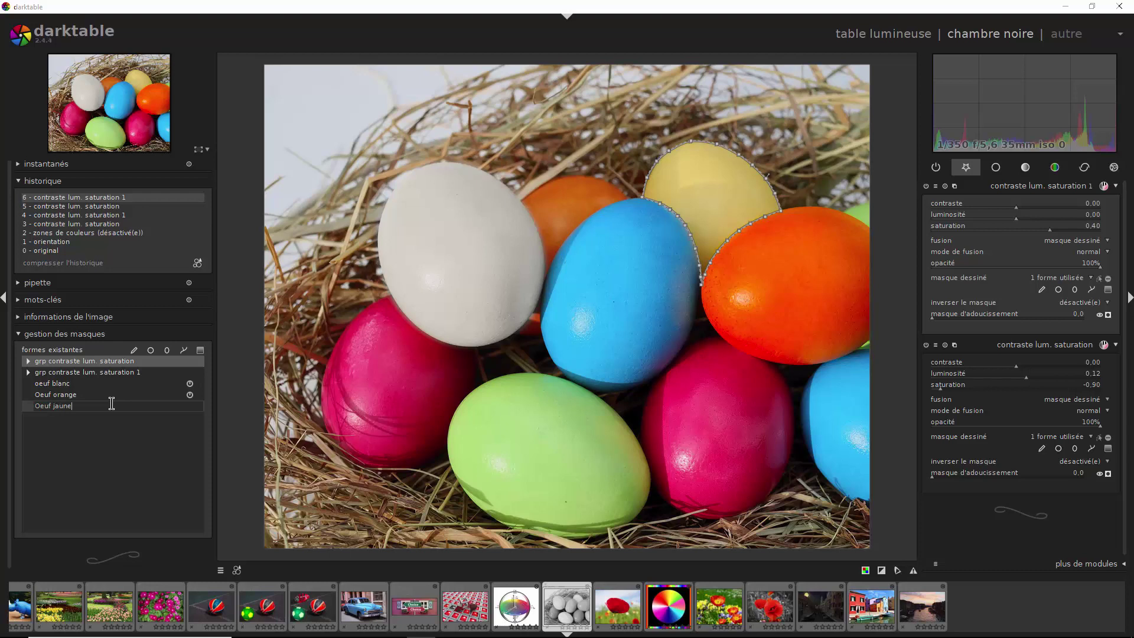
key(Return)
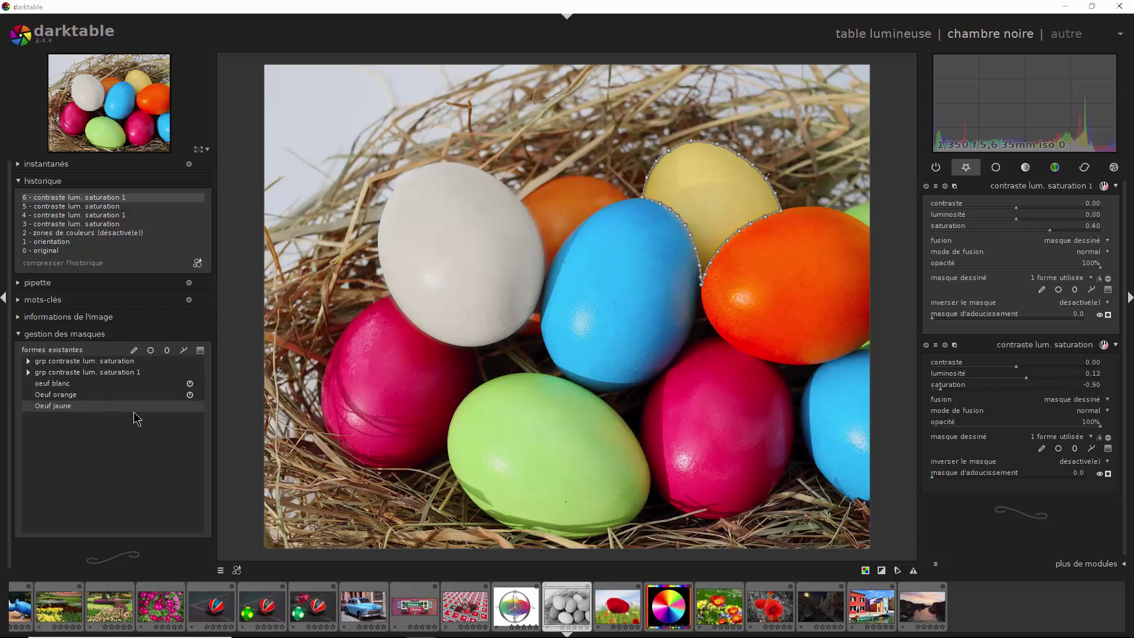
Create a new instance of the contraste lum. saturation module and enable it
click(952, 188)
click(954, 187)
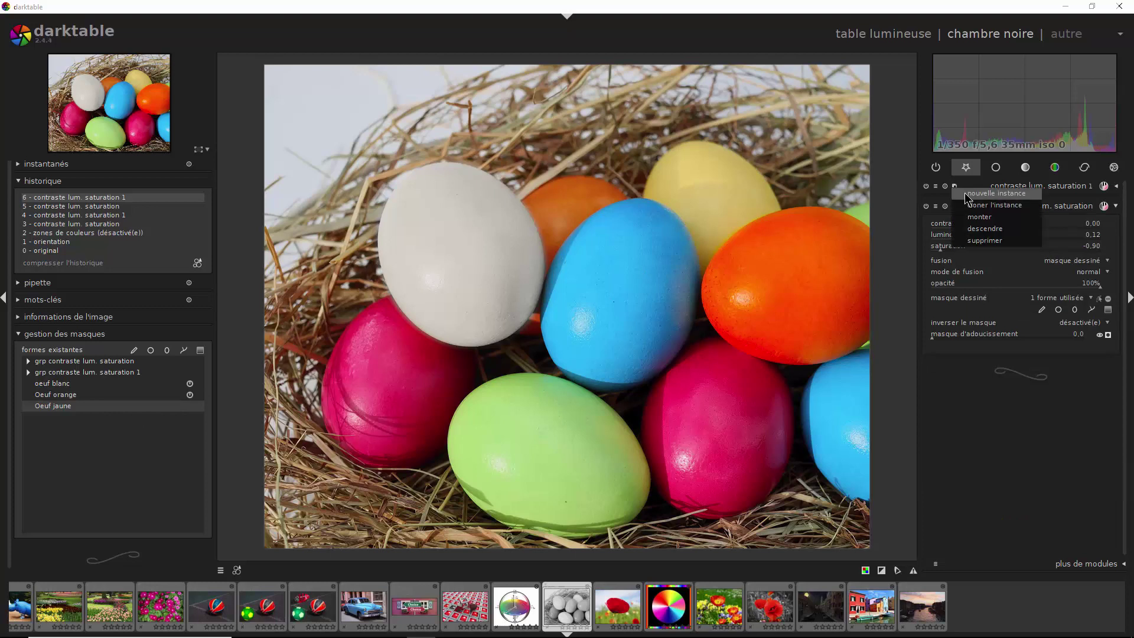
click(1004, 194)
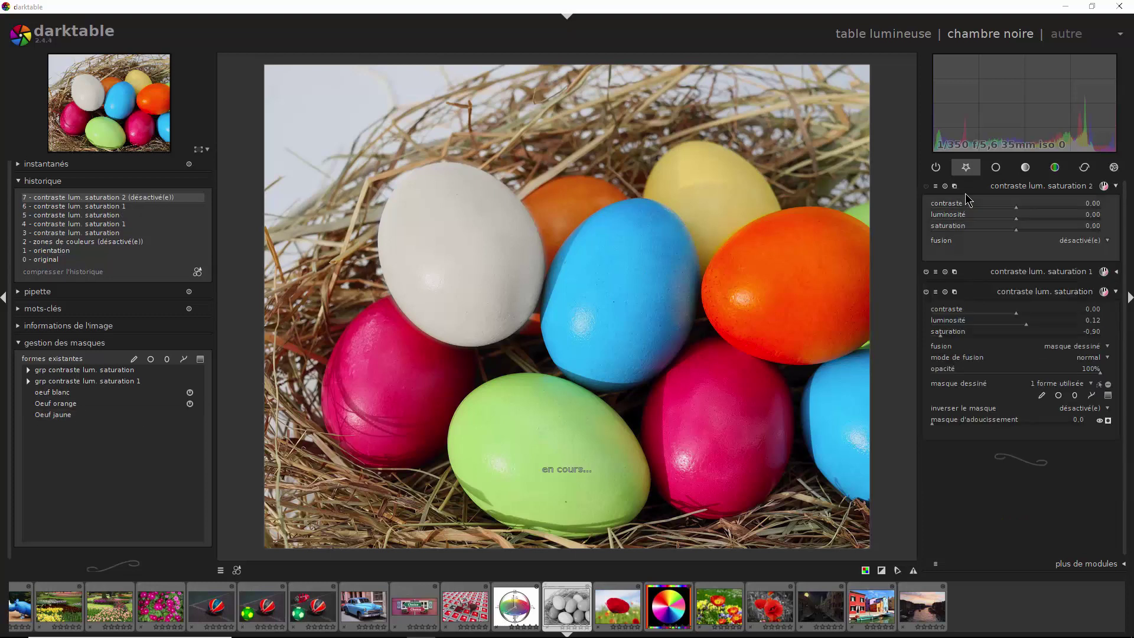
click(926, 187)
Set the contraste lum. saturation 2 instance's fusion to masque dessiné, using the existing Oeuf jaune shape, and preview its mask overlay
click(1097, 241)
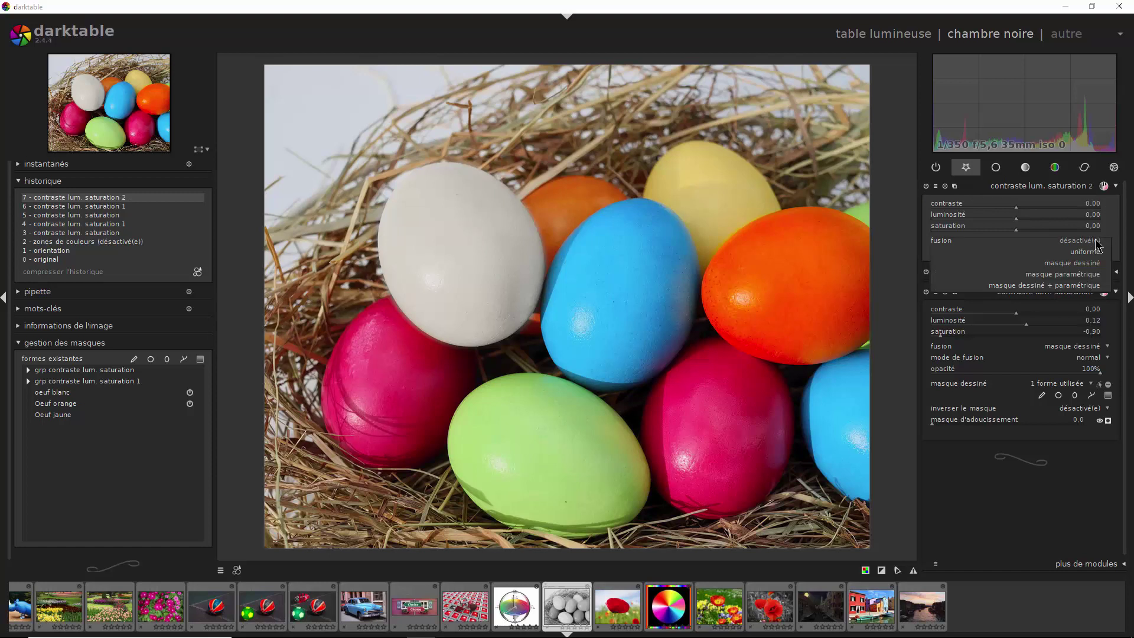
click(1072, 263)
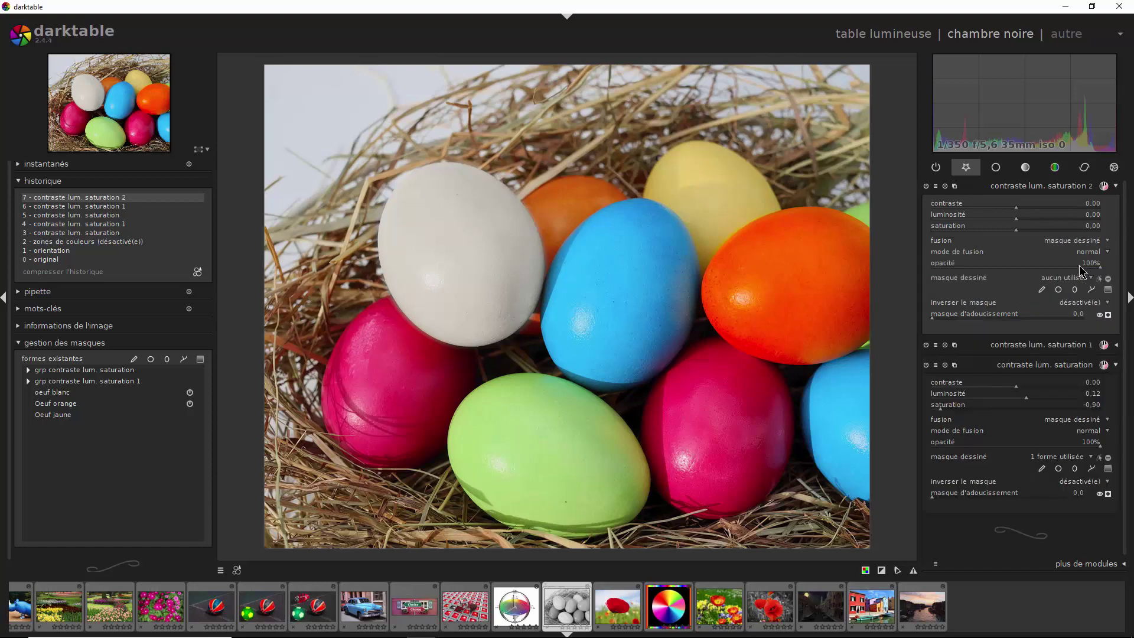
click(1070, 287)
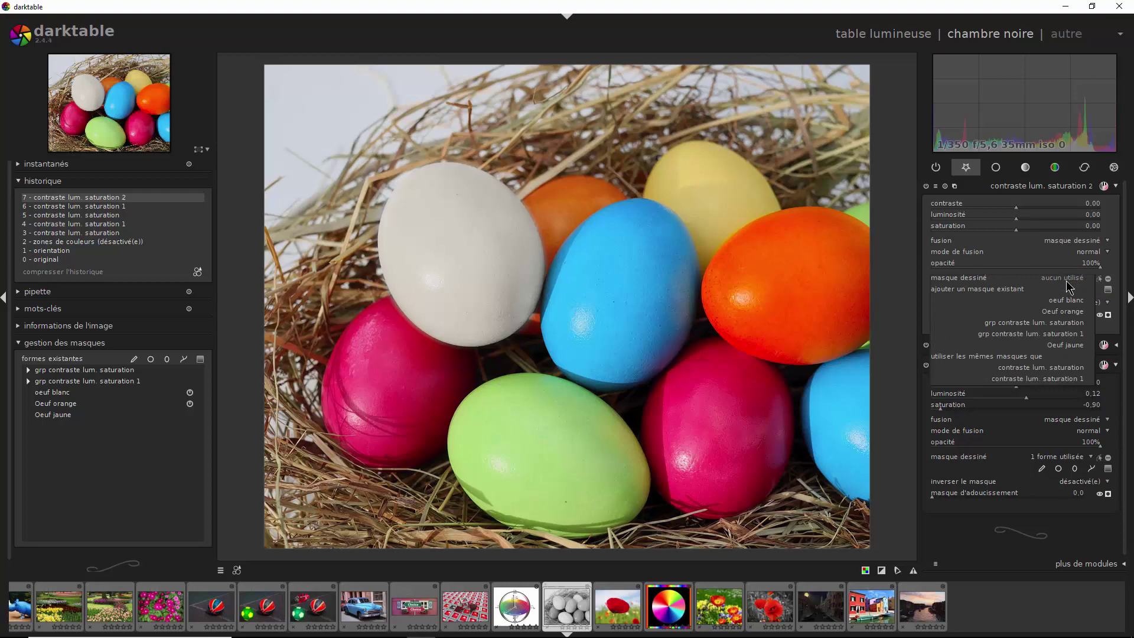
click(1066, 347)
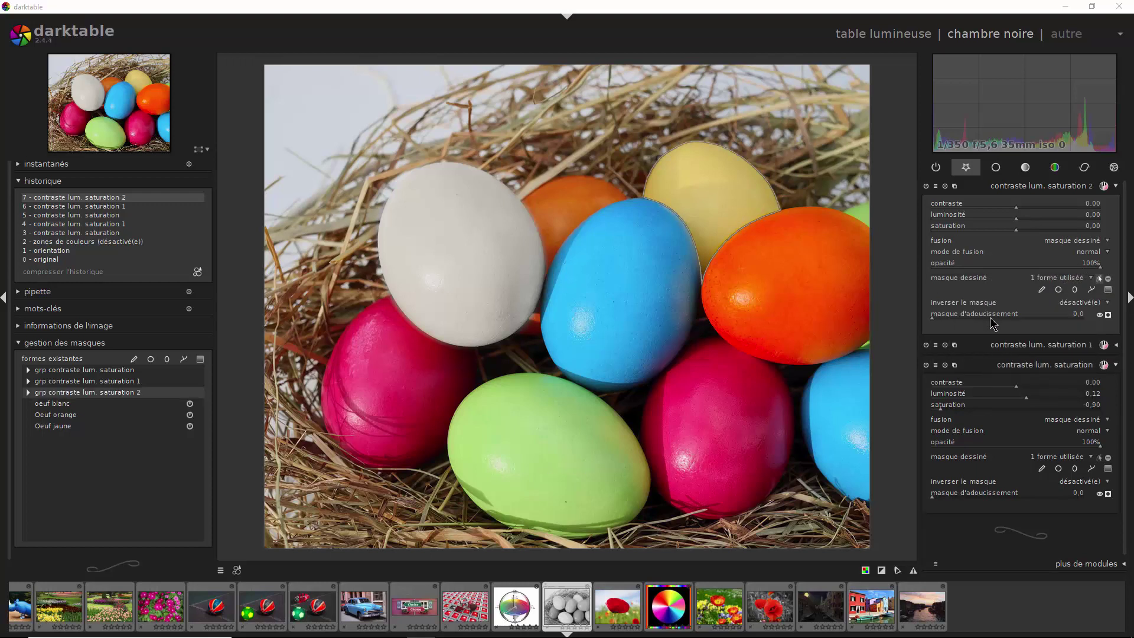
click(1108, 315)
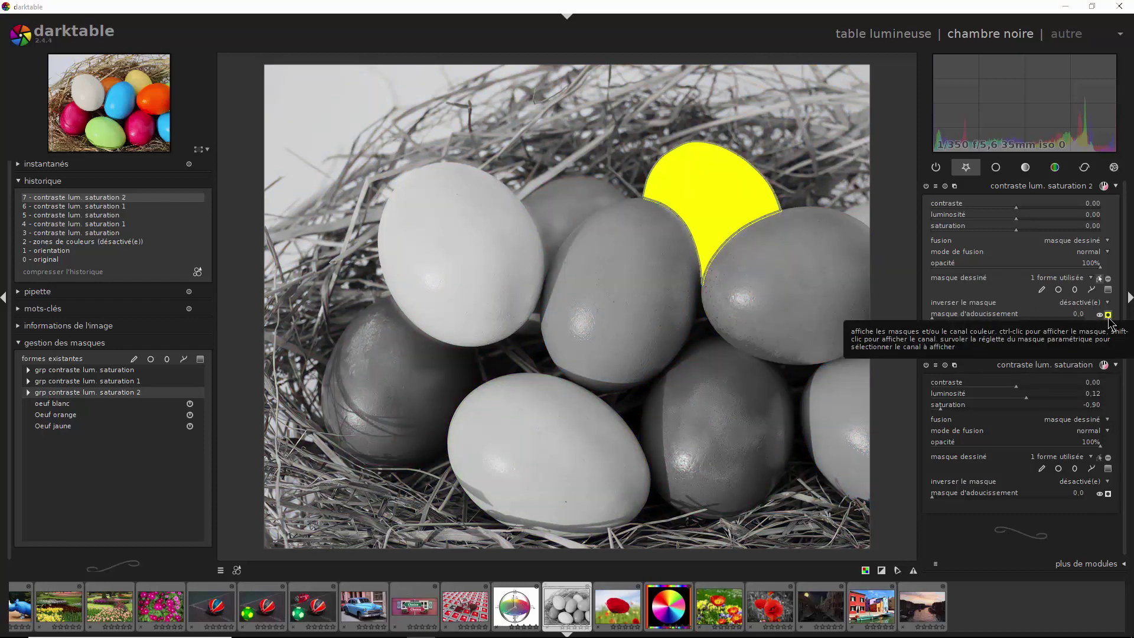
click(1108, 315)
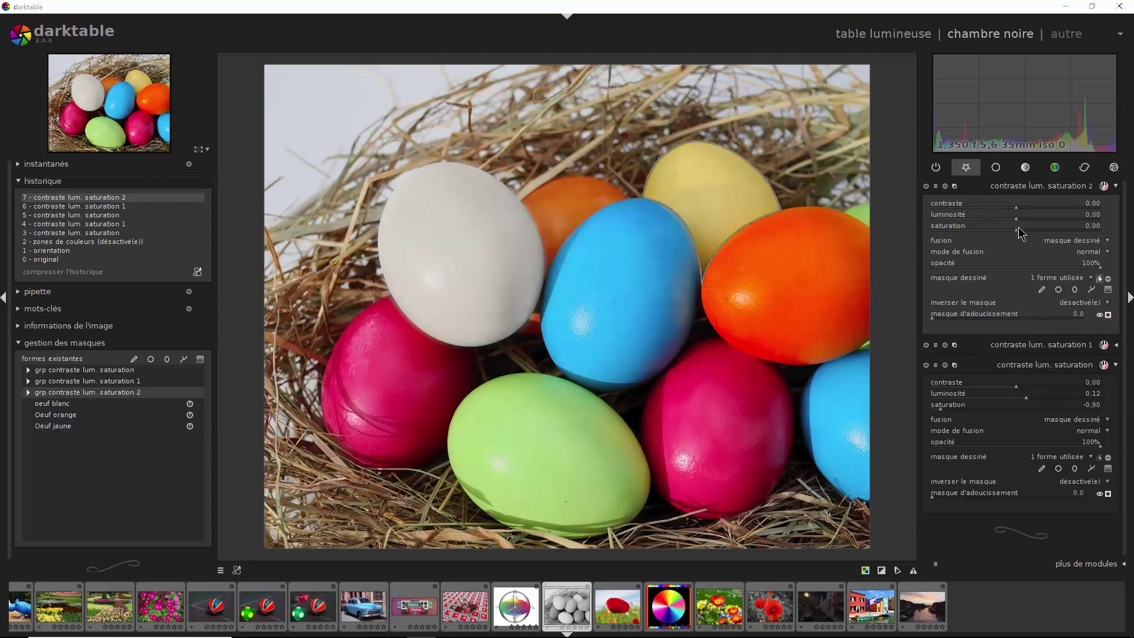
Set the saturation to 0.78 and raise the luminosité in contraste lum. saturation 2 for the yellow egg
drag(1016, 236, 1080, 234)
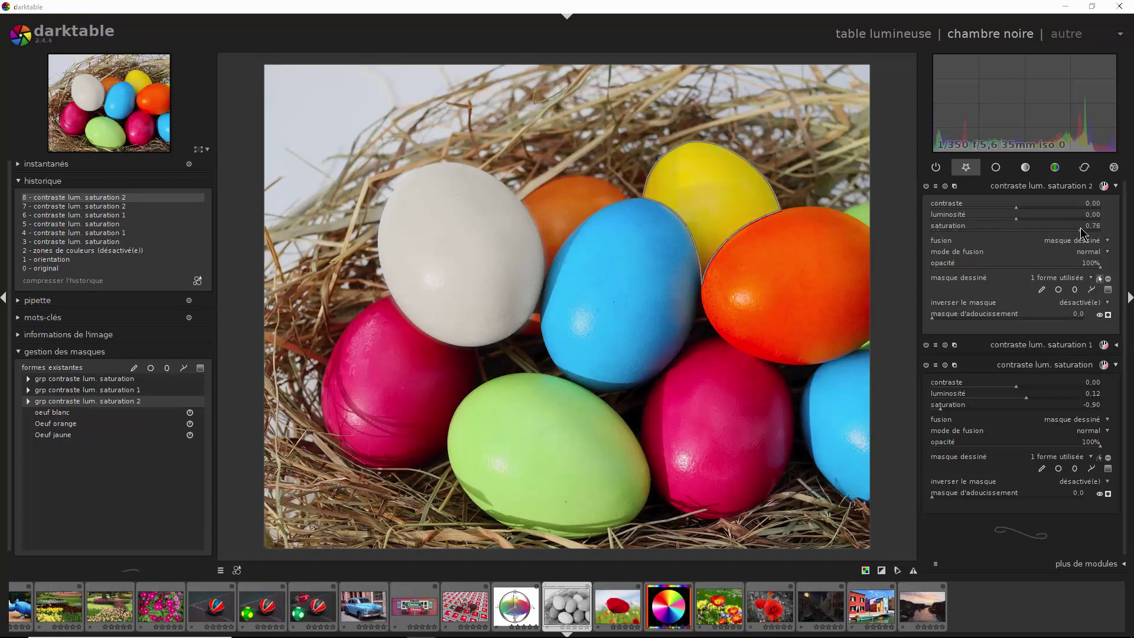
drag(1017, 219, 1049, 220)
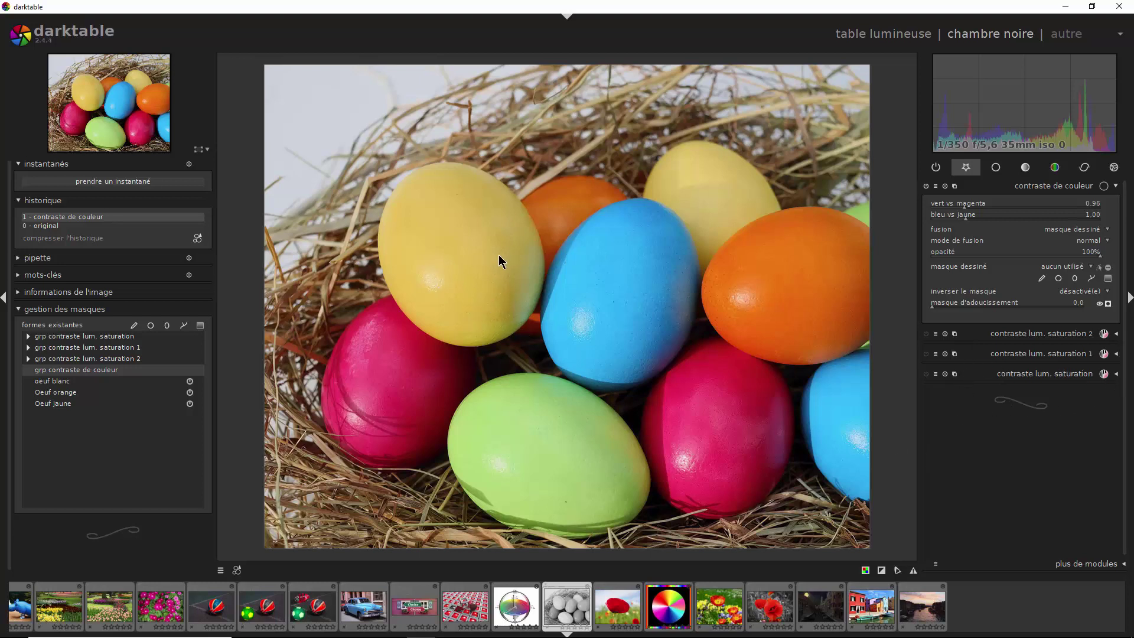
Compare the image with the contraste de couleur module disabled and enabled again
click(927, 187)
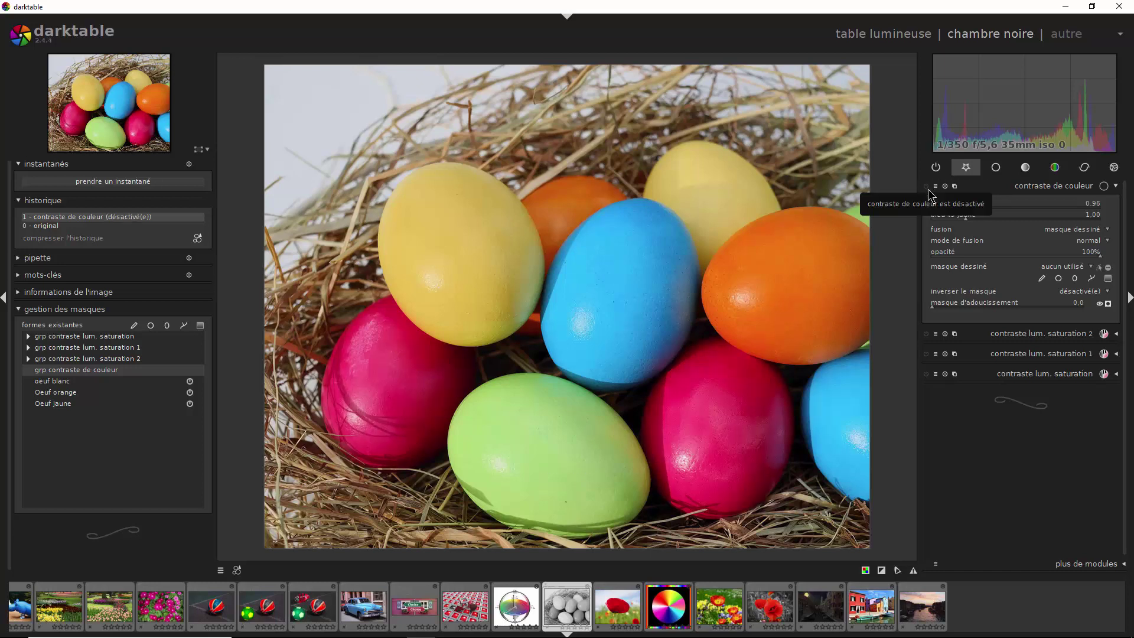
click(926, 187)
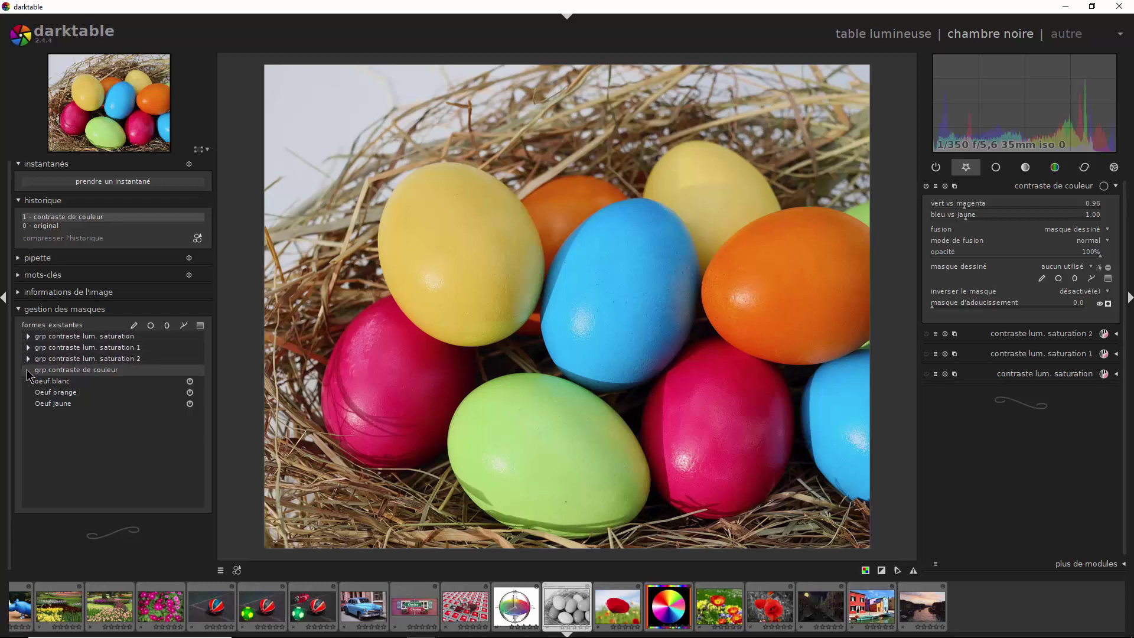
Inspect which egg shape each contraste lum. saturation mask group contains by expanding and collapsing the groups in the mask manager
click(68, 381)
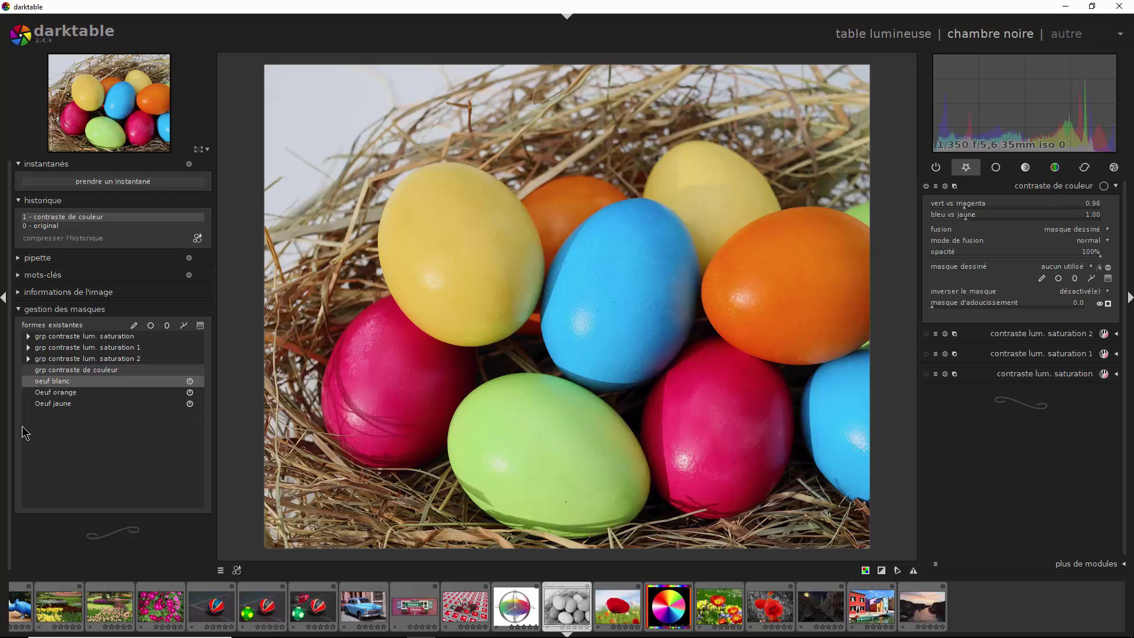
click(29, 337)
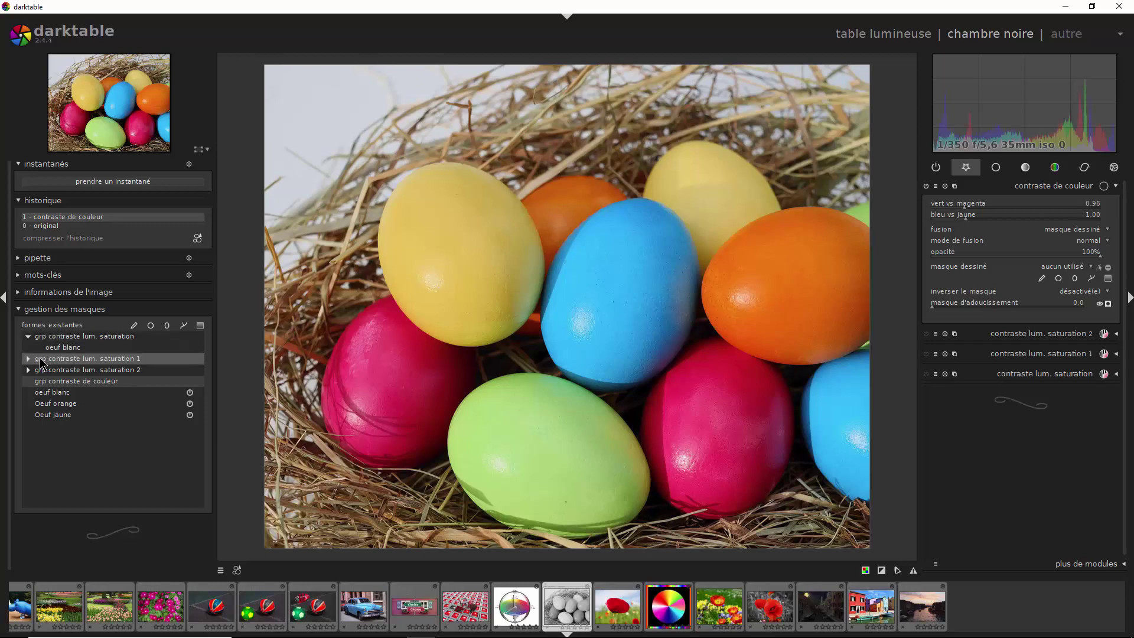
click(27, 358)
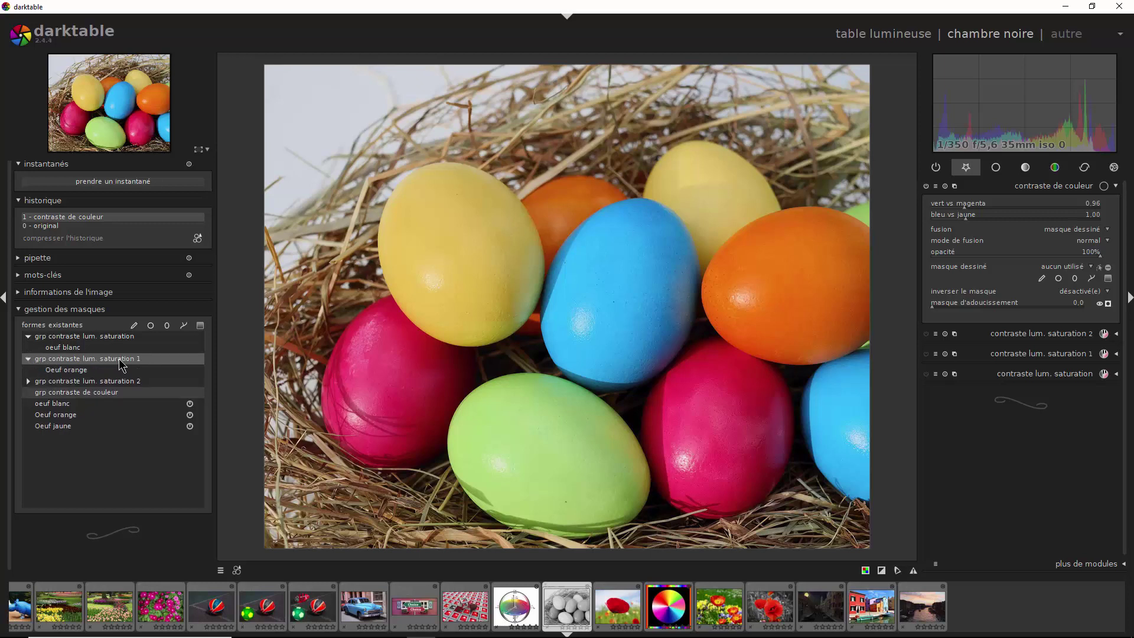
click(28, 381)
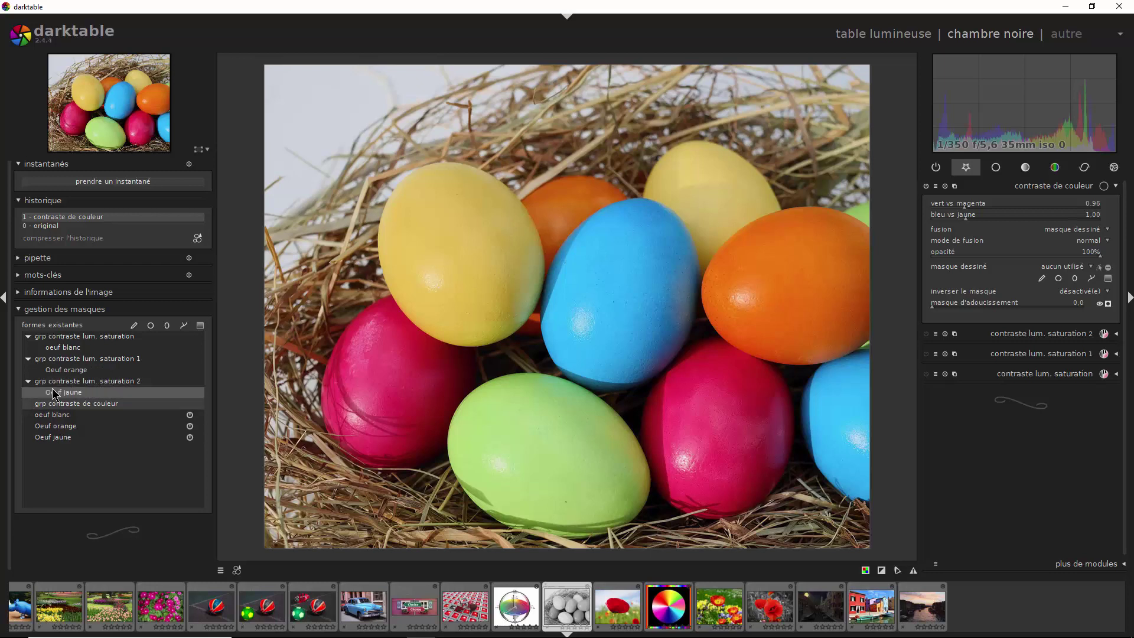
click(26, 381)
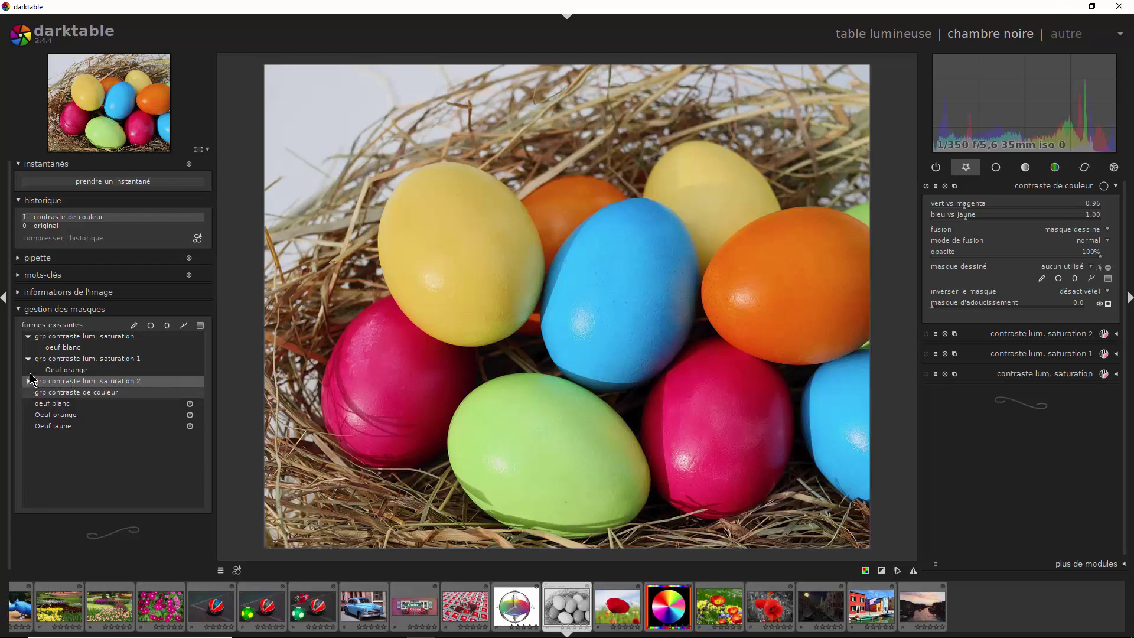
click(28, 359)
click(28, 336)
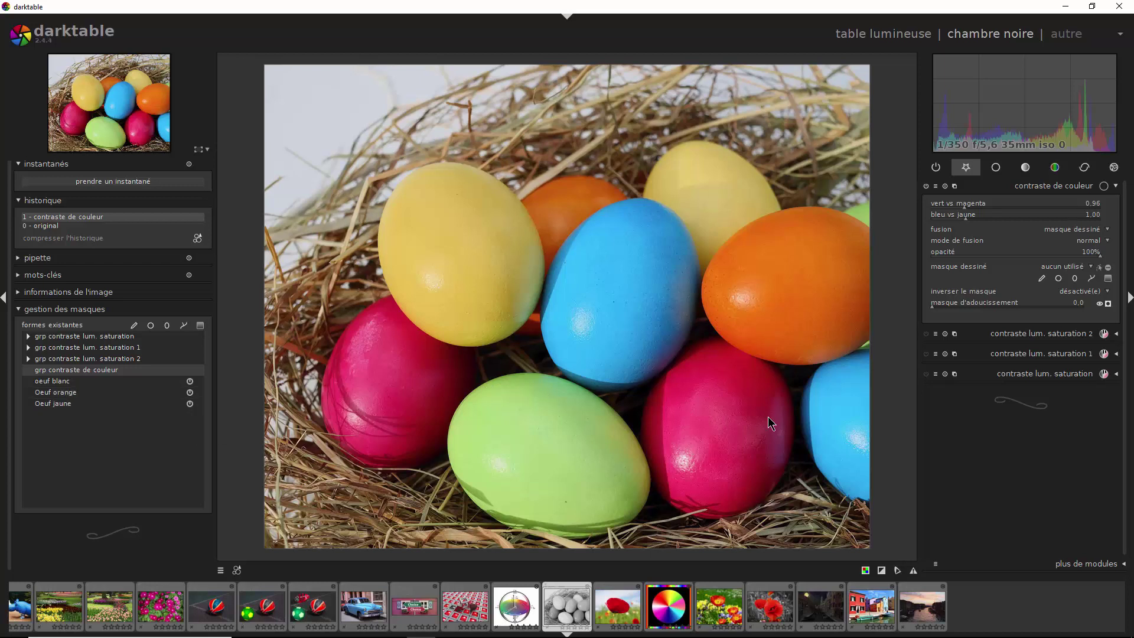
Add the existing oeuf blanc shape as the contraste de couleur drawn mask and toggle its mask overlay on and off
click(959, 274)
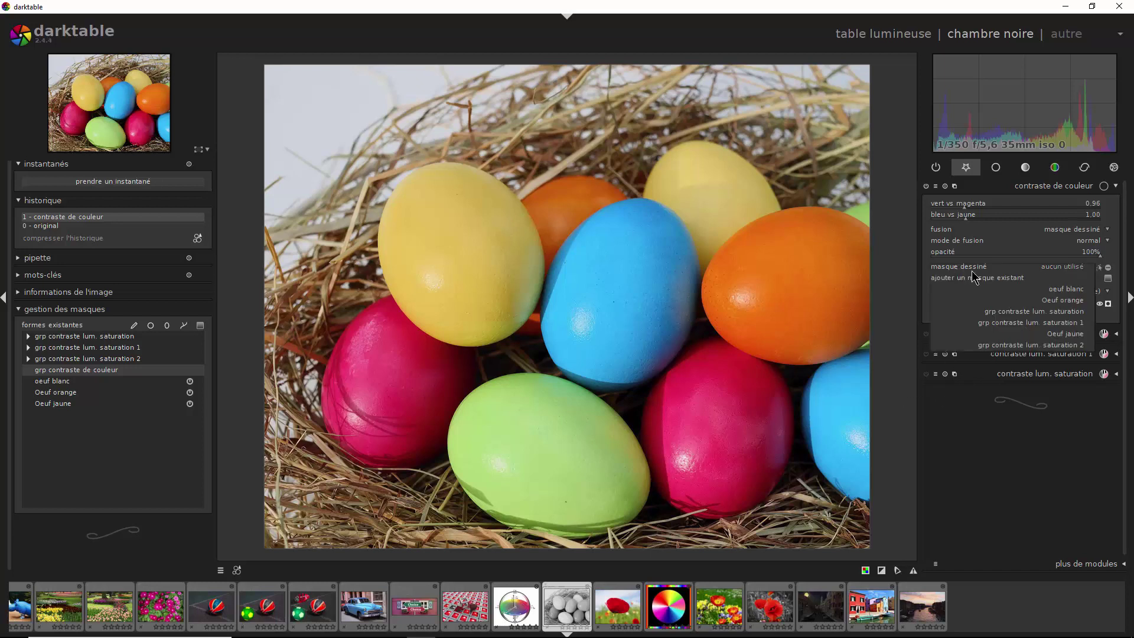
click(1056, 289)
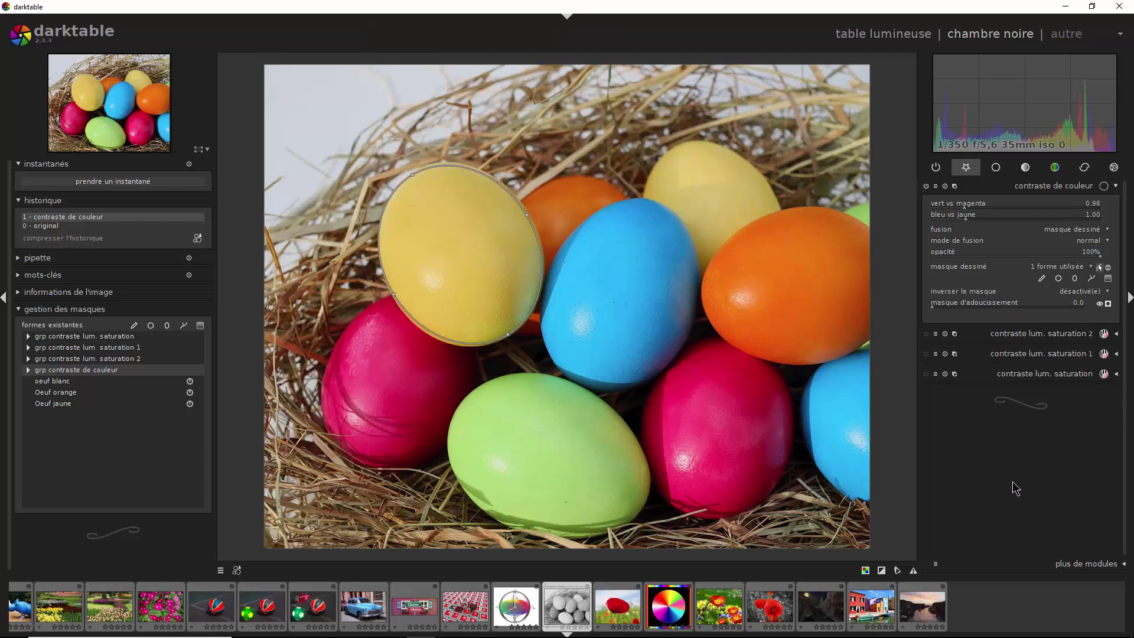
click(1108, 304)
click(1108, 304)
Shrink the oeuf blanc mask slightly to fit inside the egg's edge and set vert vs magenta to 2.56 in contraste de couleur
drag(968, 211, 1062, 204)
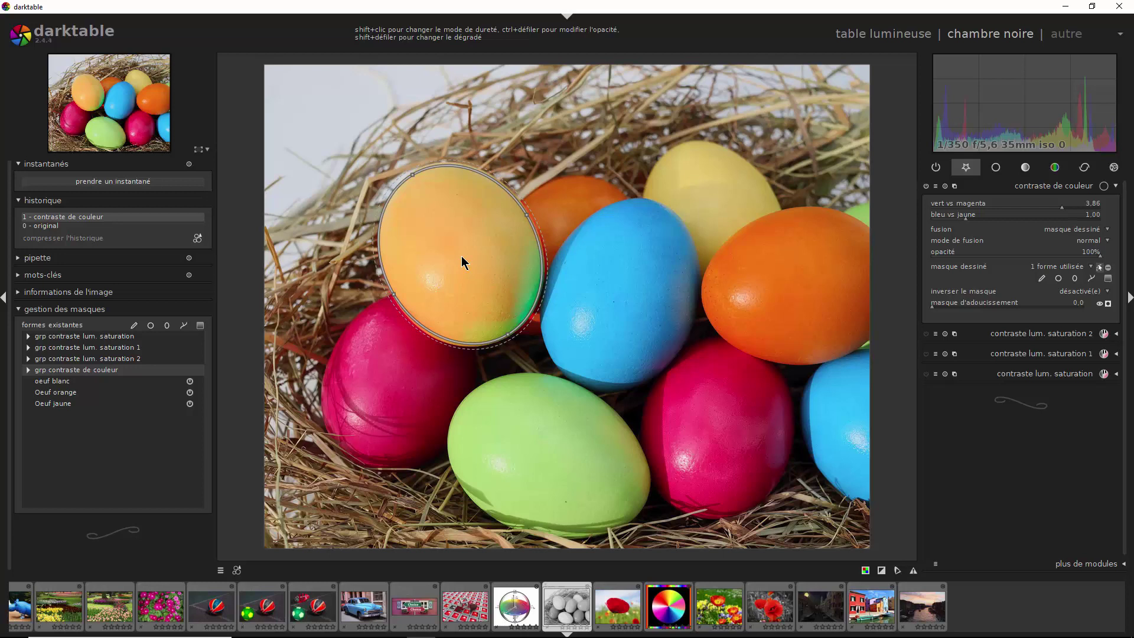
scroll(462, 257, up, 1)
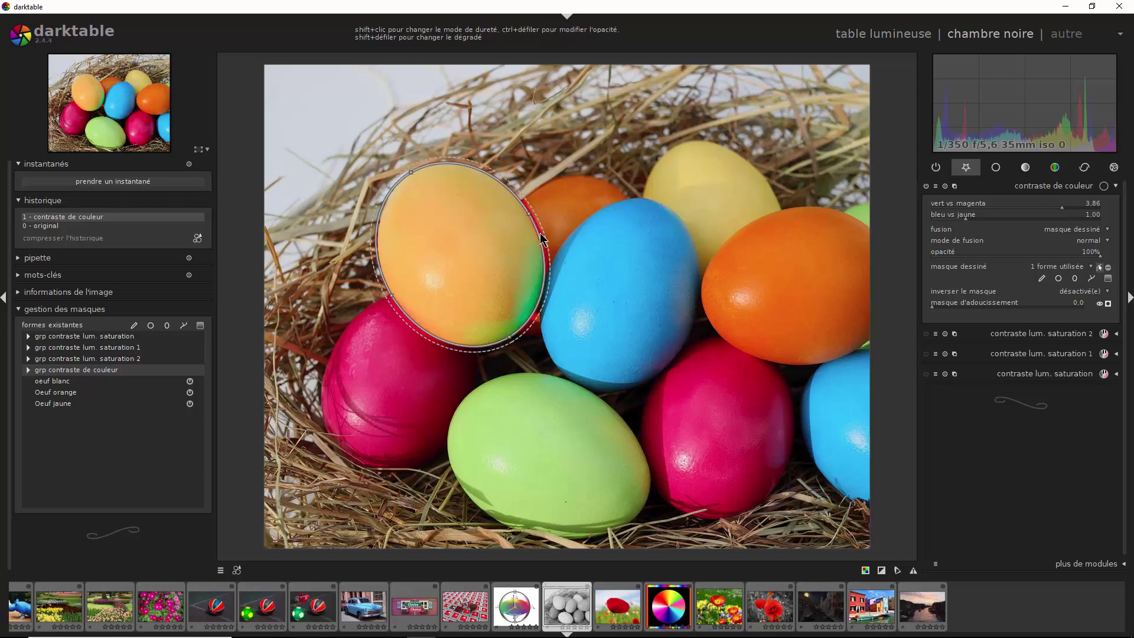
scroll(466, 267, down, 1)
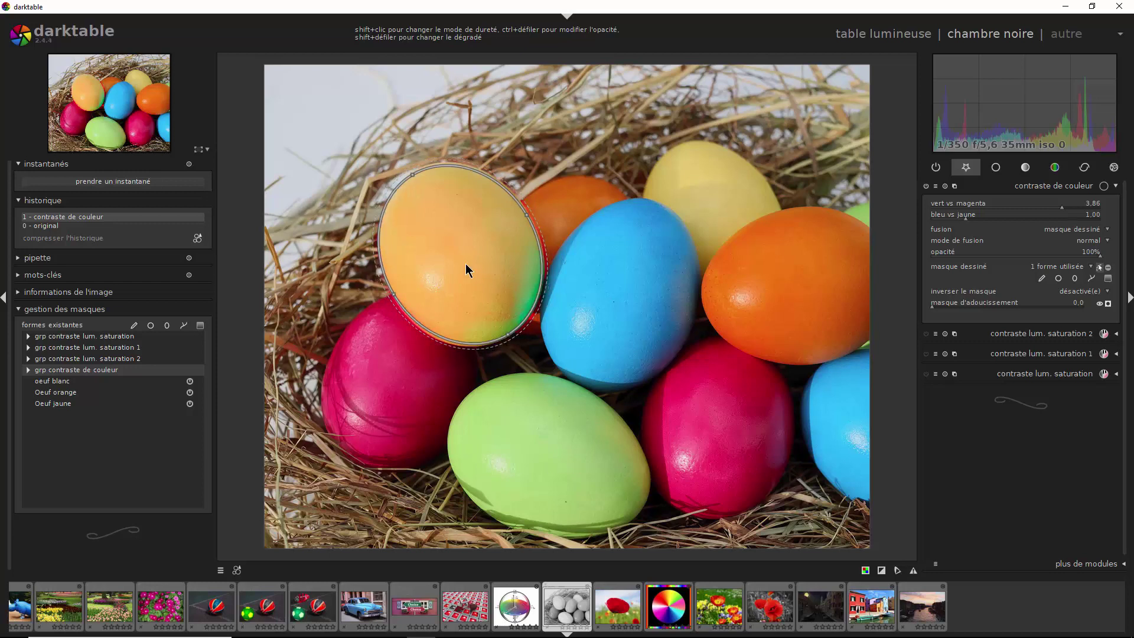
scroll(465, 263, down, 1)
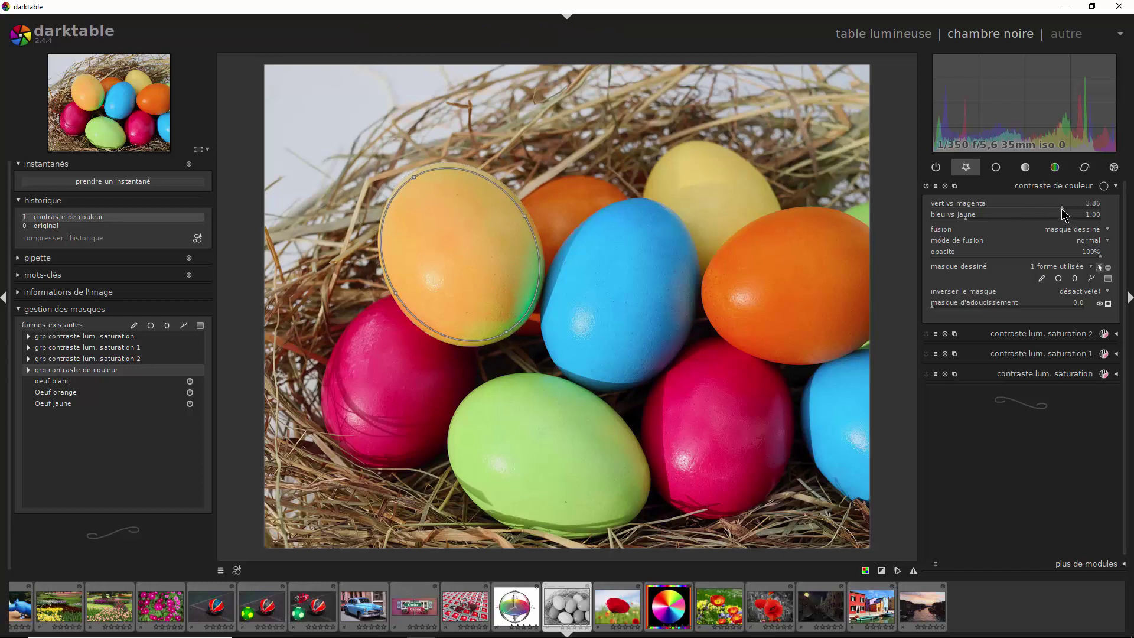
mouse_move(1037, 213)
mouse_down()
mouse_move(1006, 209)
mouse_move(1018, 209)
mouse_up()
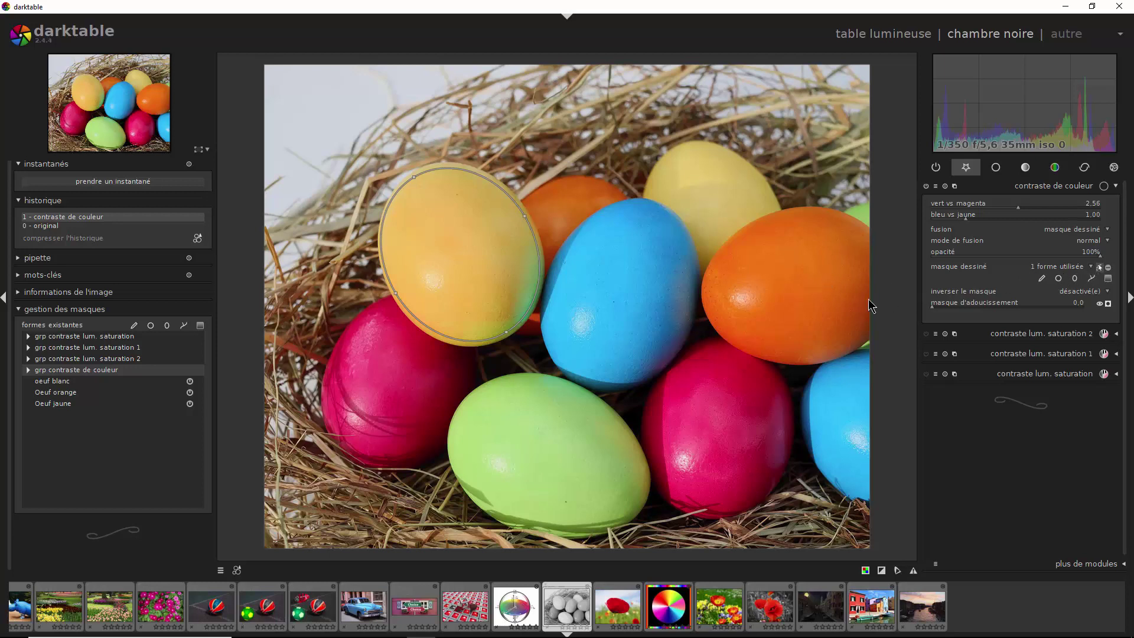
Add the existing Oeuf orange shape to the contraste de couleur drawn mask
click(1078, 271)
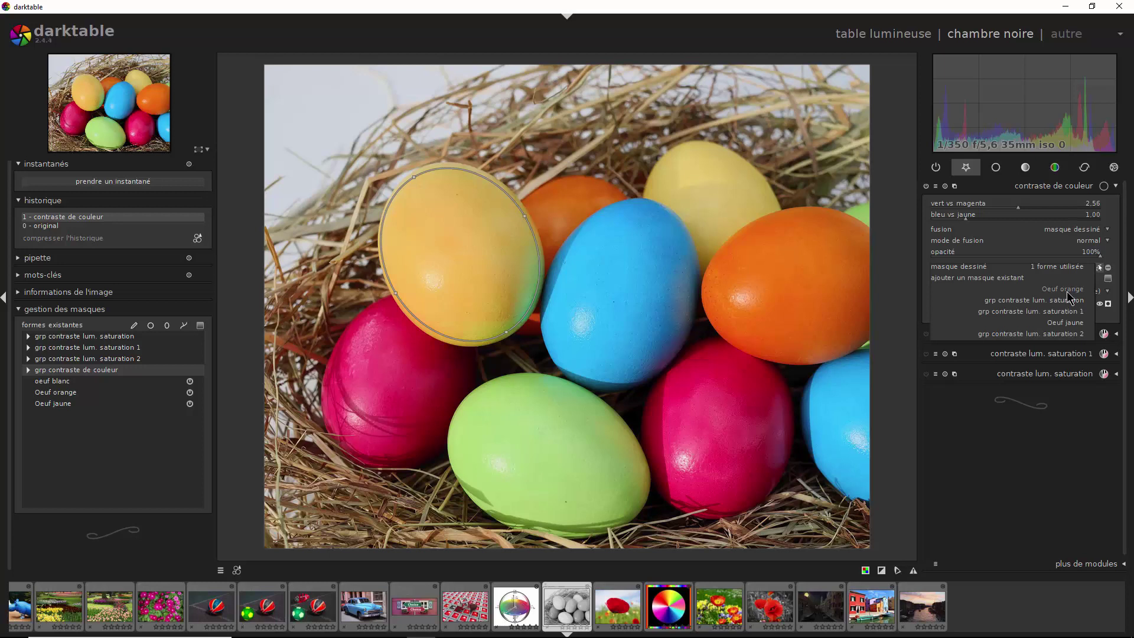
click(1067, 291)
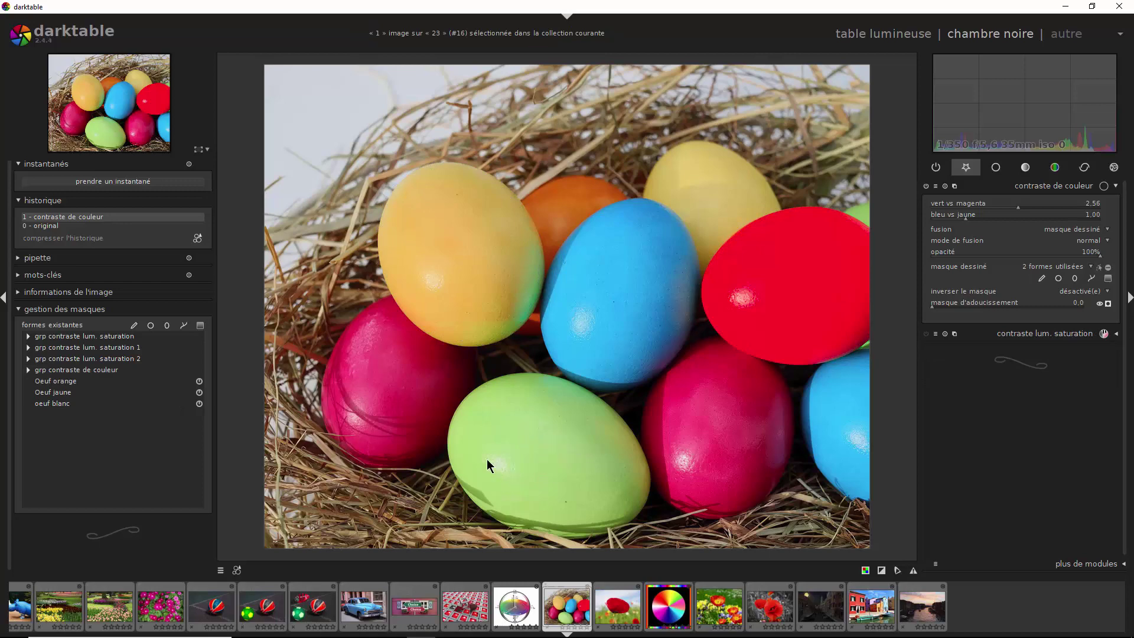
Return to the table lumineuse and open the photo of the two blue rhinoceroses in the chambre noire
click(873, 35)
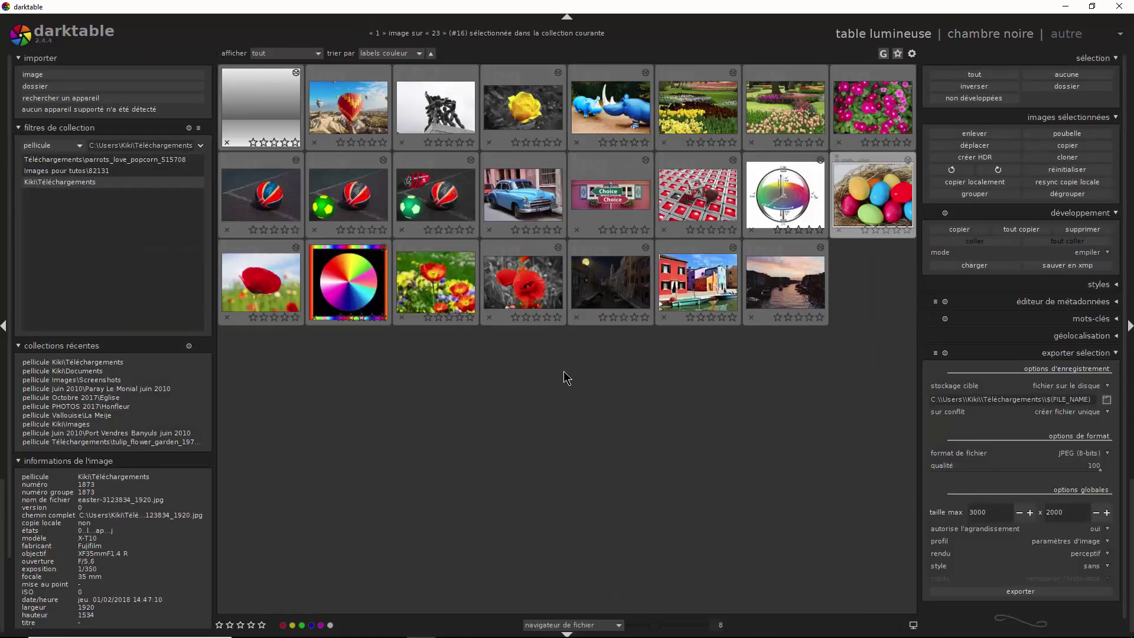
click(629, 105)
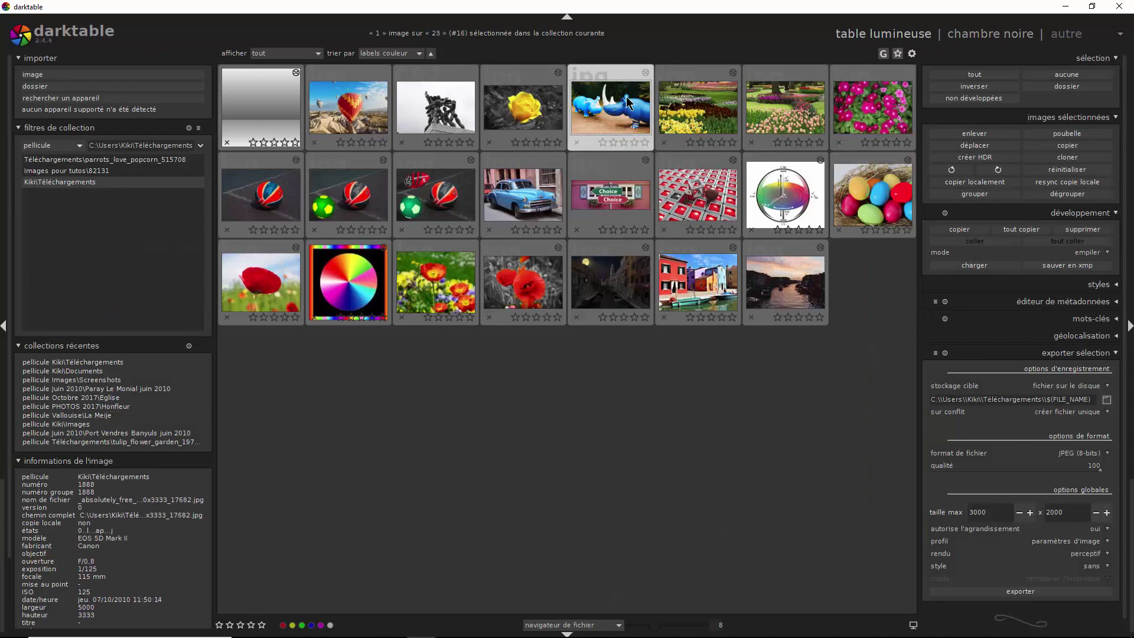
double_click(629, 105)
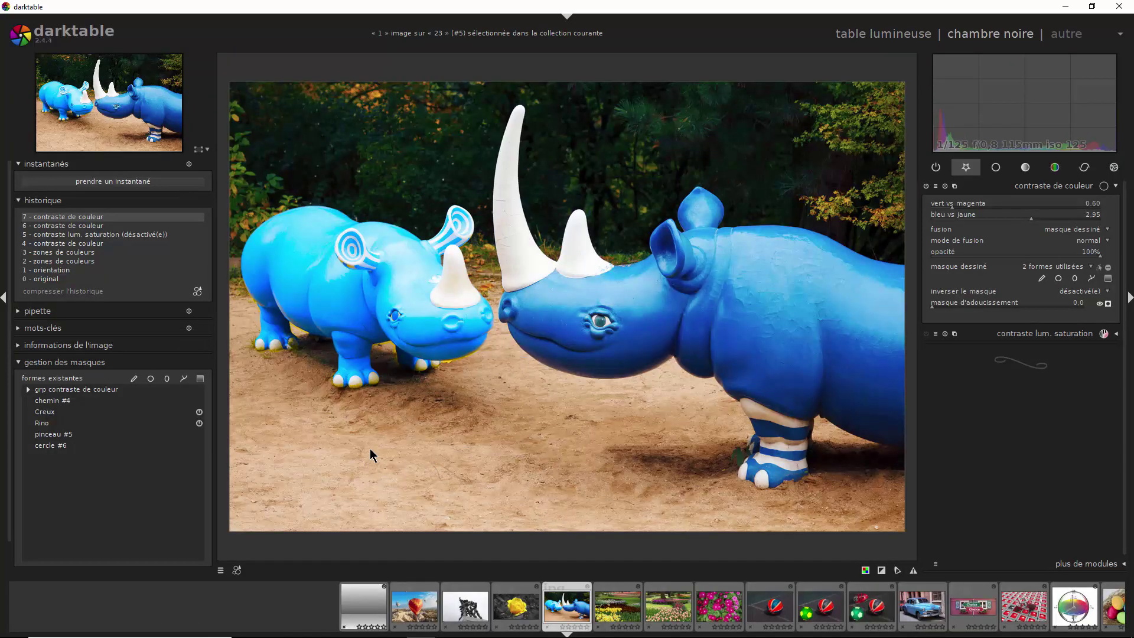